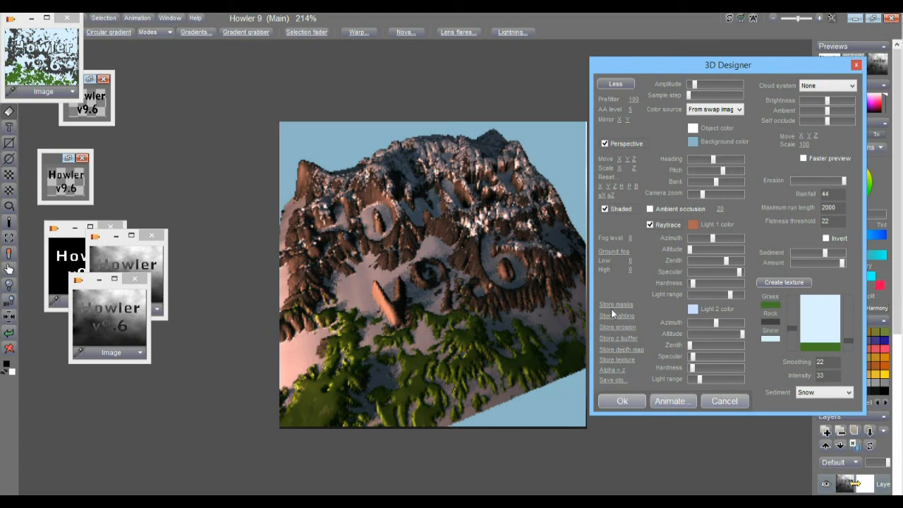
- Cancel the 3D Designer and spread the stacked texture, lighting, erosion, depth and mask image windows across the workspace
left_click(727, 401)
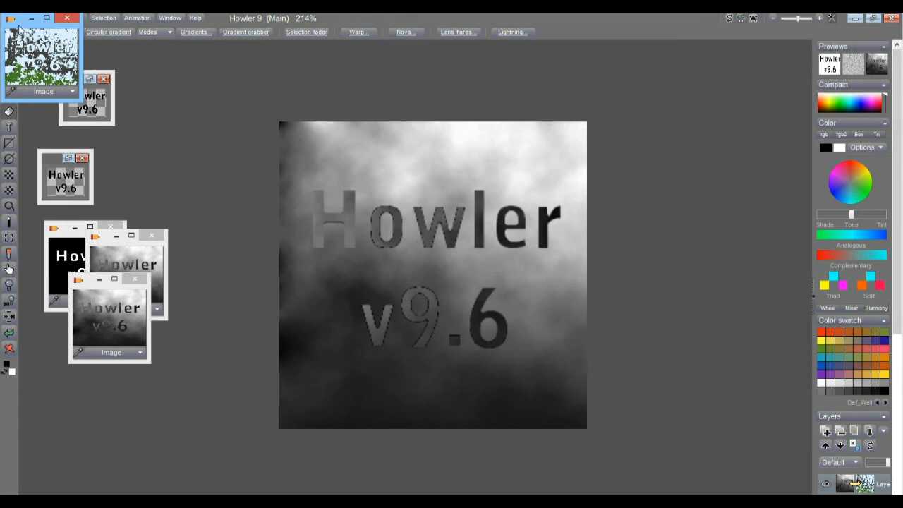
left_click_drag(20, 25, 126, 133)
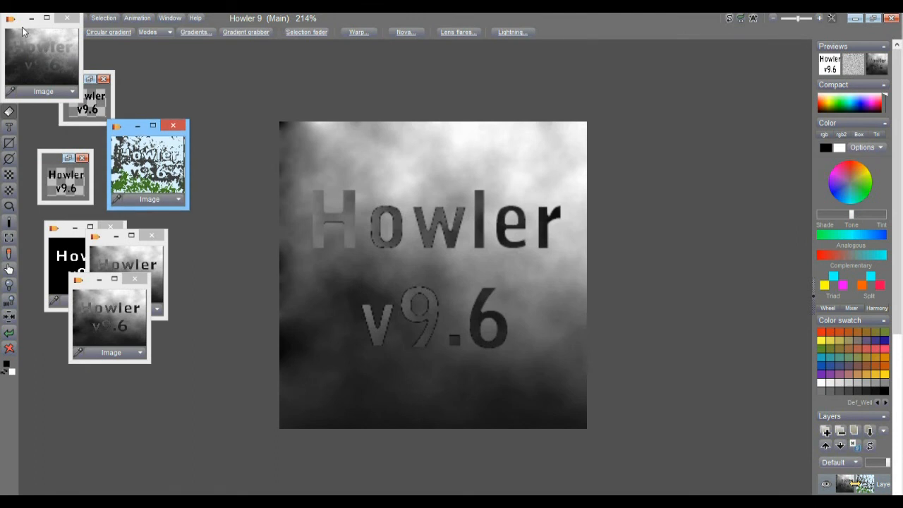
left_click_drag(22, 31, 177, 396)
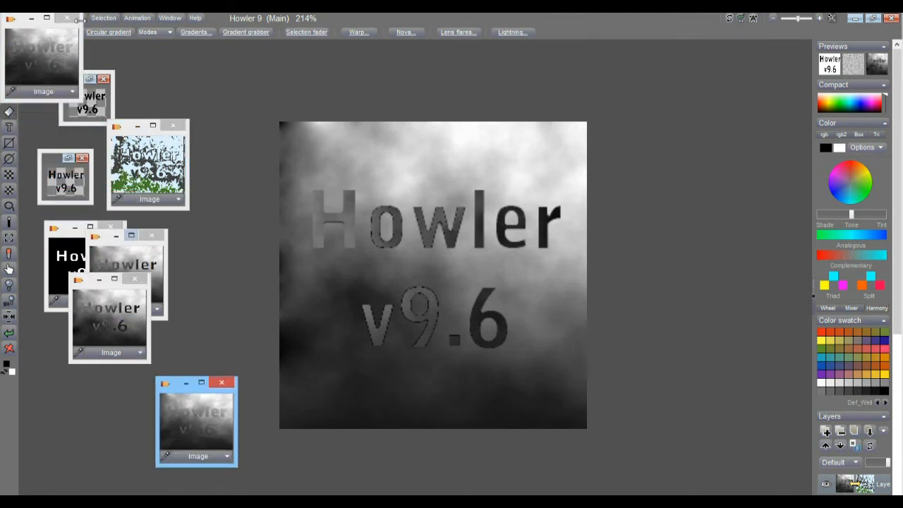
left_click_drag(21, 29, 67, 418)
left_click_drag(24, 32, 85, 449)
left_click_drag(30, 51, 60, 415)
left_click_drag(21, 23, 67, 384)
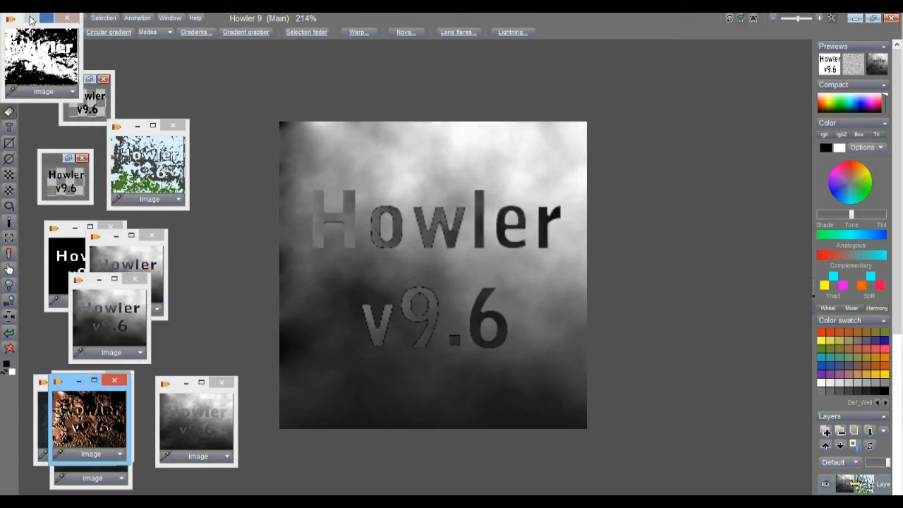
left_click_drag(19, 27, 126, 376)
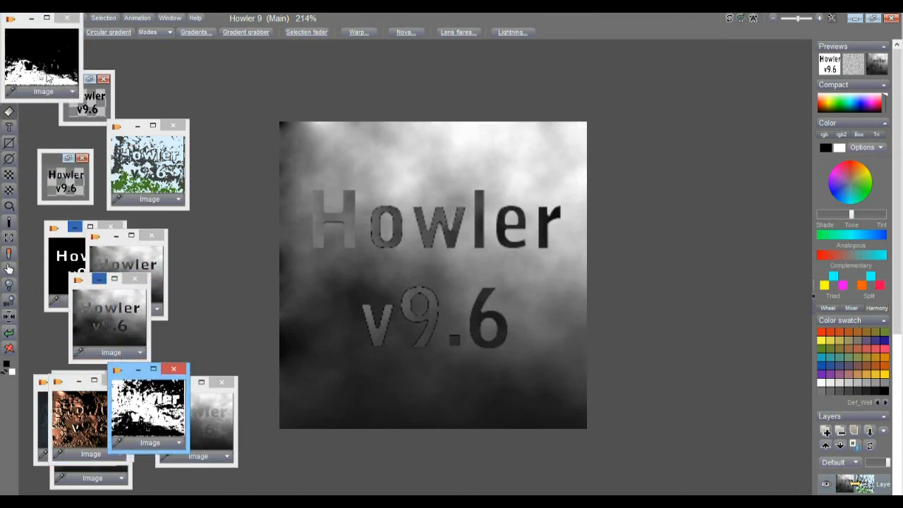
left_click(28, 45)
left_click_drag(29, 44, 123, 386)
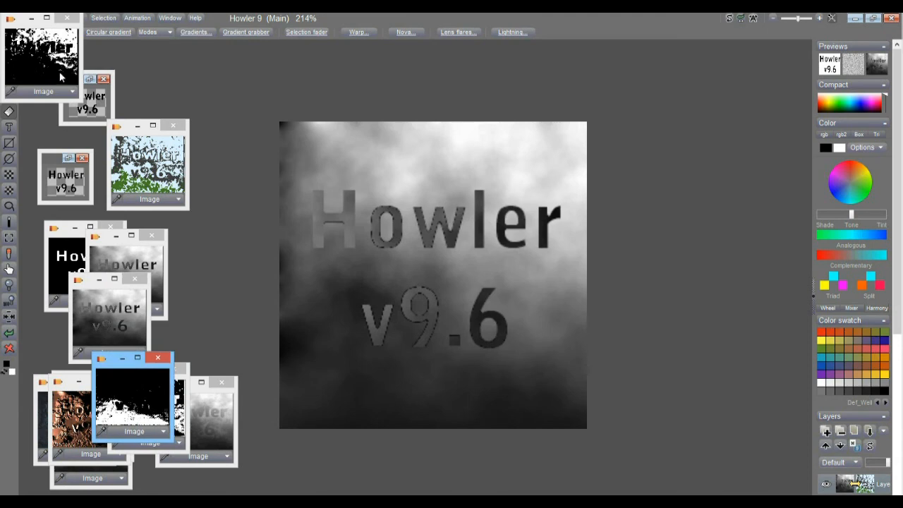
left_click_drag(24, 29, 87, 449)
left_click(124, 307)
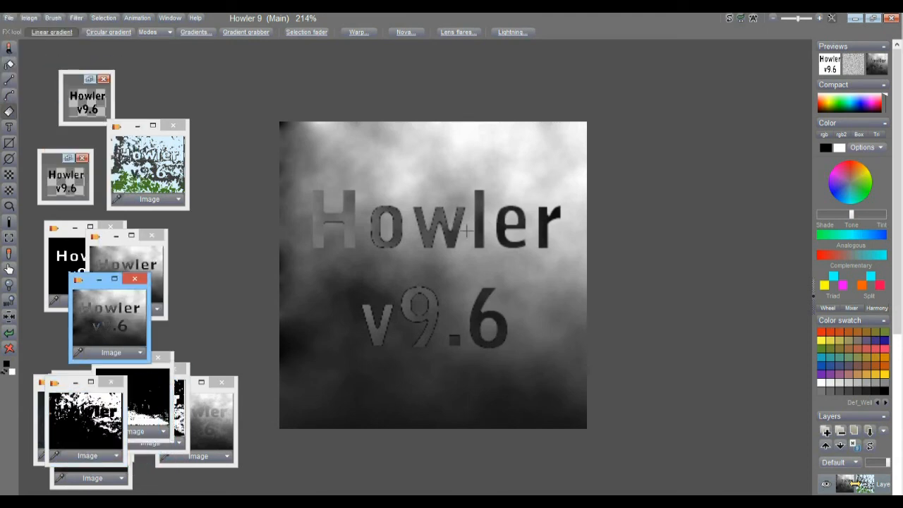
left_click(10, 306)
left_click(9, 305)
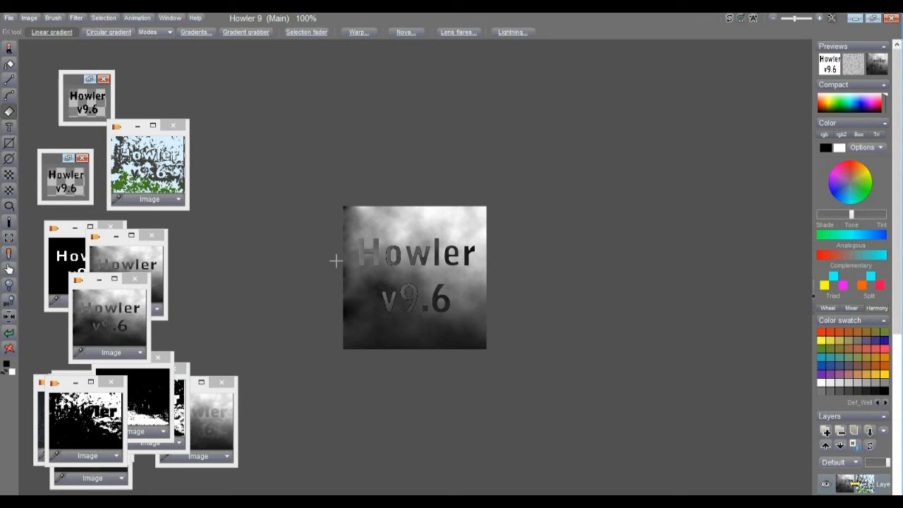
scroll(388, 238, "up", 3)
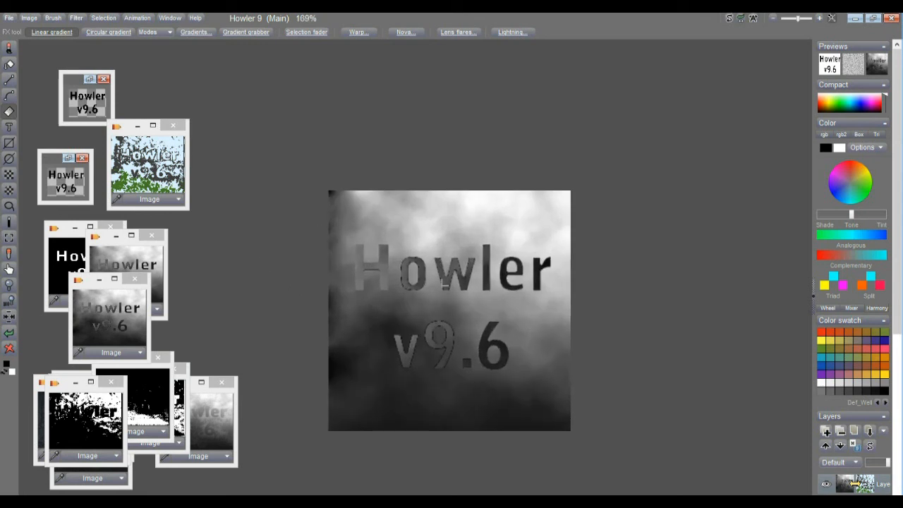
left_click_drag(447, 286, 477, 350)
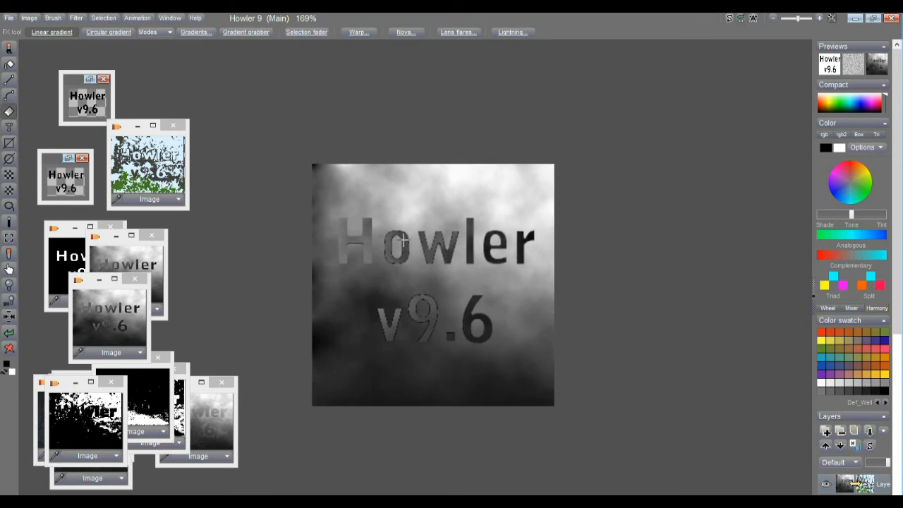
scroll(434, 269, "up", 3)
scroll(460, 278, "down", 2)
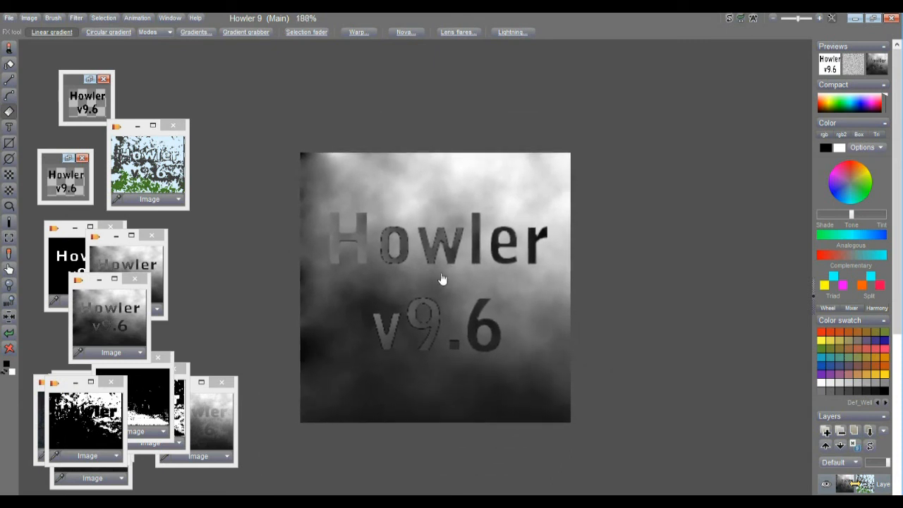
left_click_drag(427, 248, 412, 220)
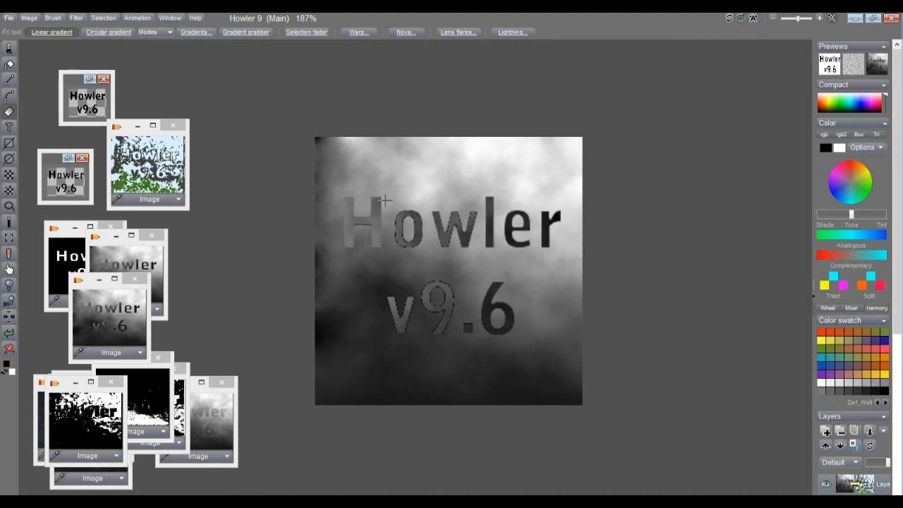
- Reopen the 3D Designer on the grayscale Howler v9.6 heightmap and slightly adjust the terrain's heading
left_click(76, 18)
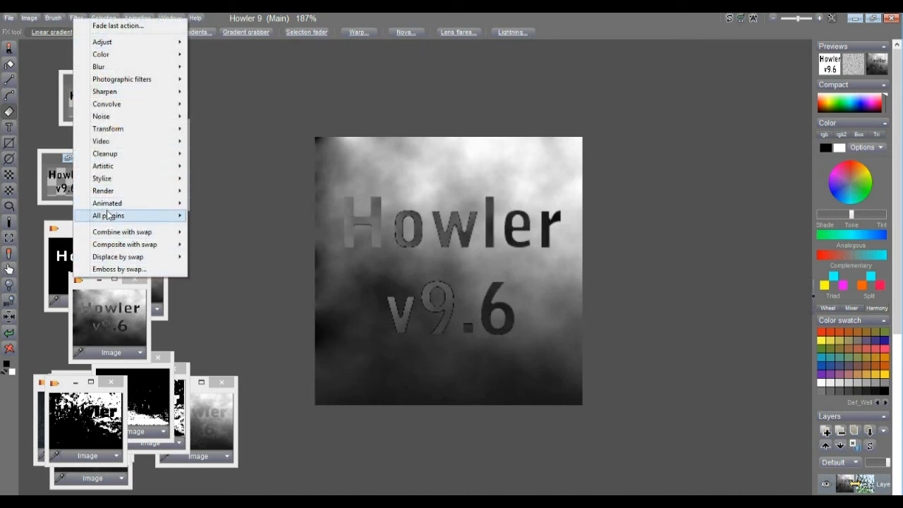
mouse_move(123, 131)
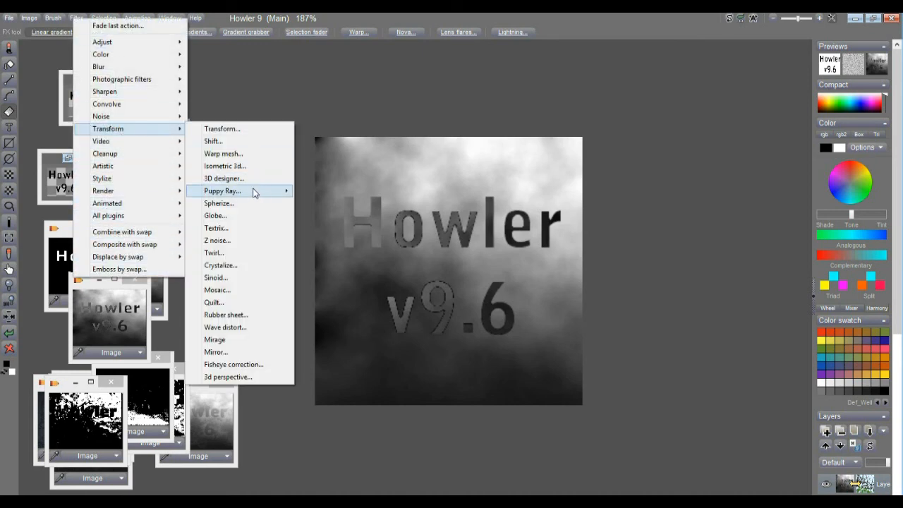
left_click(231, 179)
left_click_drag(363, 98, 655, 92)
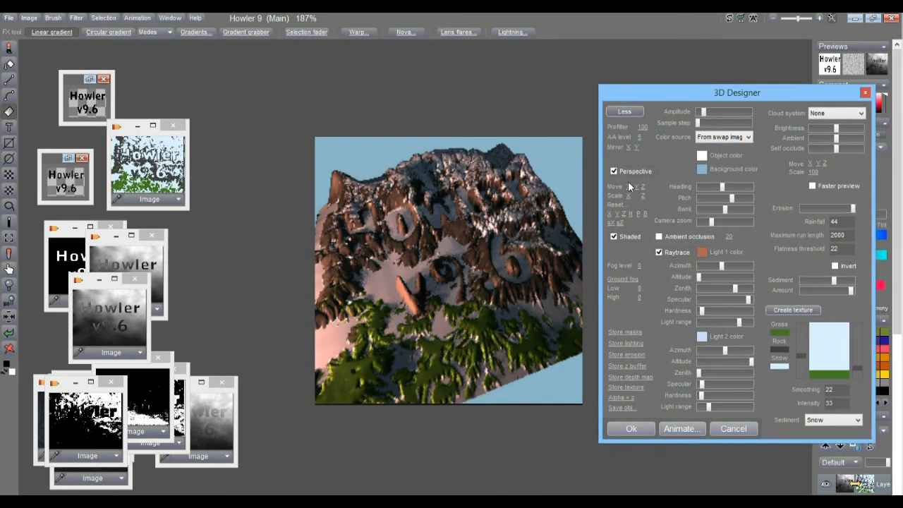
mouse_move(727, 189)
left_mouse_down()
mouse_move(711, 187)
mouse_move(724, 187)
left_mouse_up()
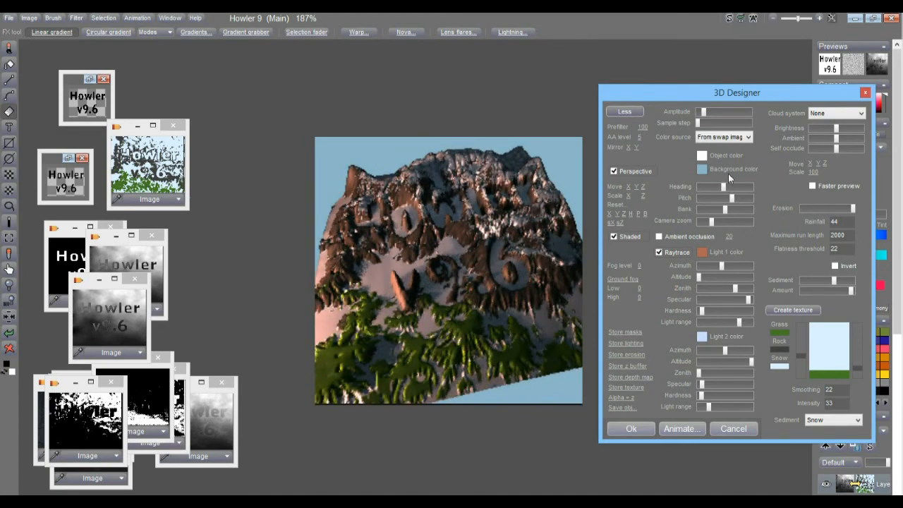
- Try different terrain amplitudes and leave the mountain slightly taller
mouse_move(704, 113)
left_mouse_down()
mouse_move(715, 111)
mouse_move(704, 111)
left_mouse_up()
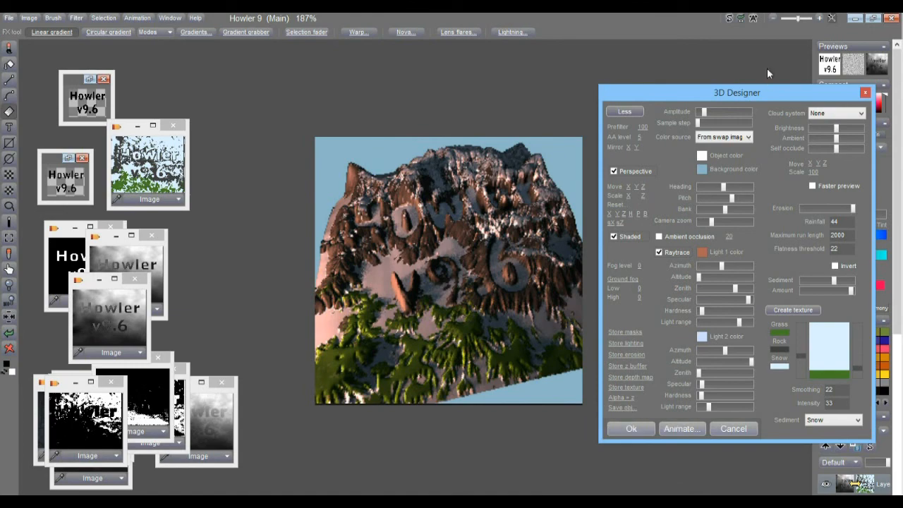
mouse_move(703, 113)
left_mouse_down()
mouse_move(688, 118)
mouse_move(733, 113)
mouse_move(706, 112)
left_mouse_up()
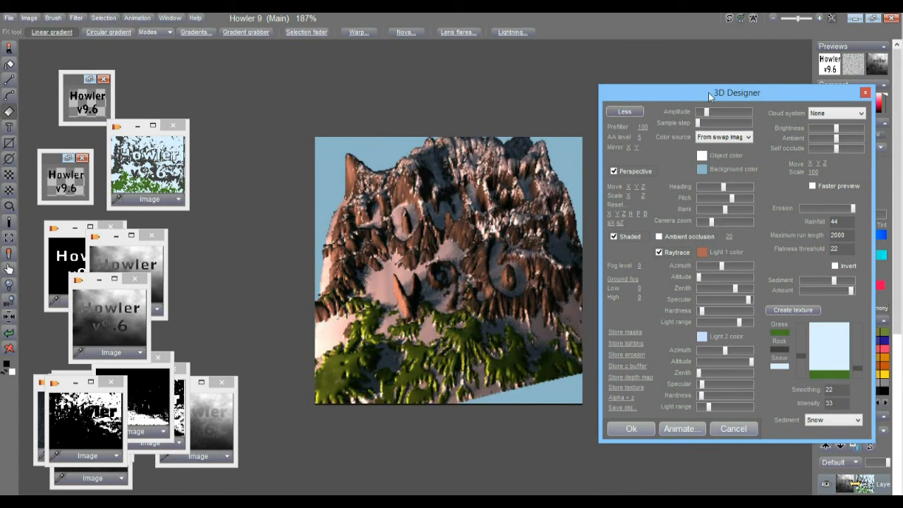
left_click_drag(706, 113, 704, 112)
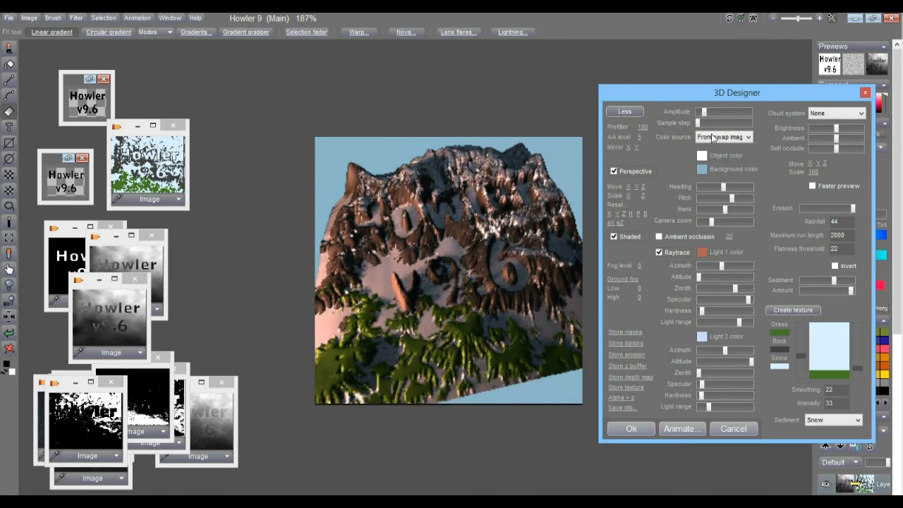
left_click_drag(704, 112, 707, 113)
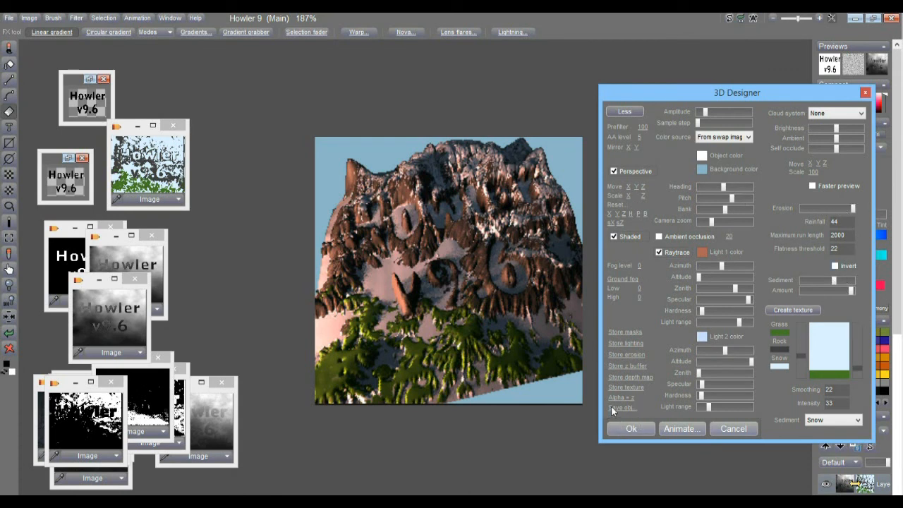
- Compare the terrain at minimum and maximum erosion, keep the maximum, and increase the sediment
left_click_drag(850, 208, 784, 211)
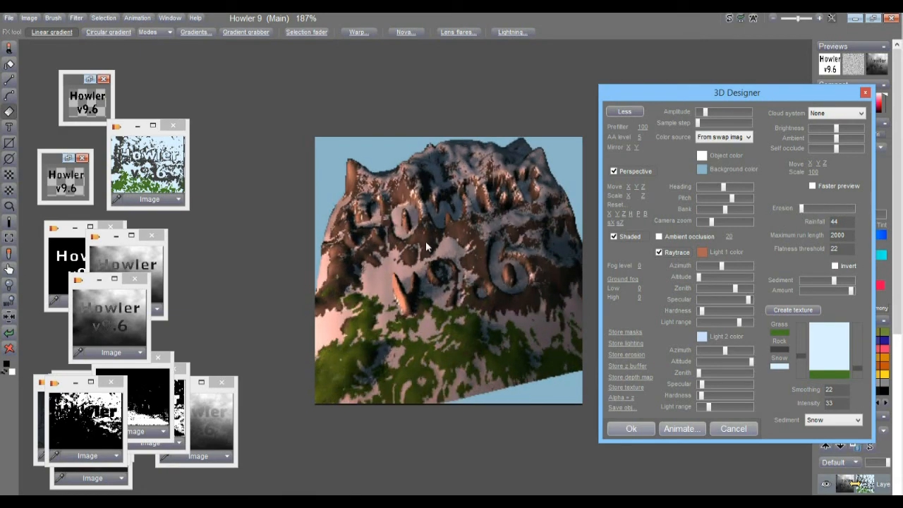
left_click_drag(810, 209, 852, 209)
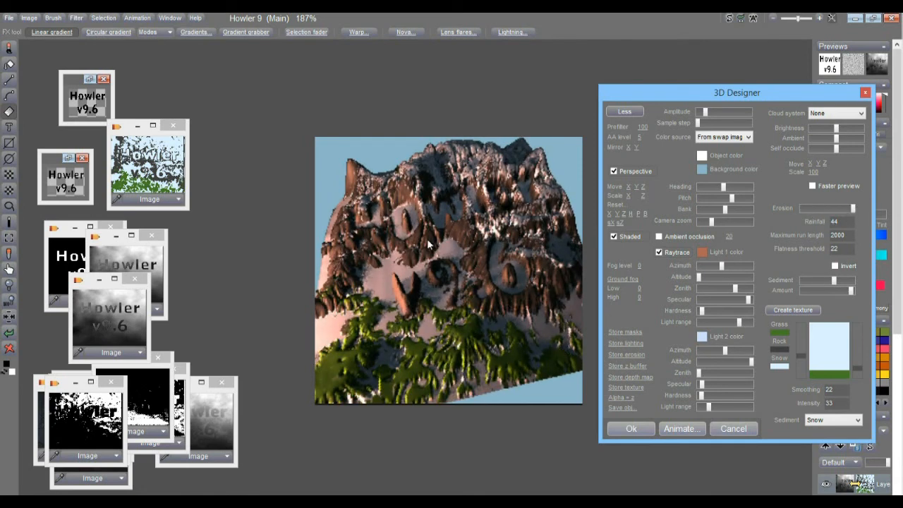
left_click_drag(826, 282, 852, 280)
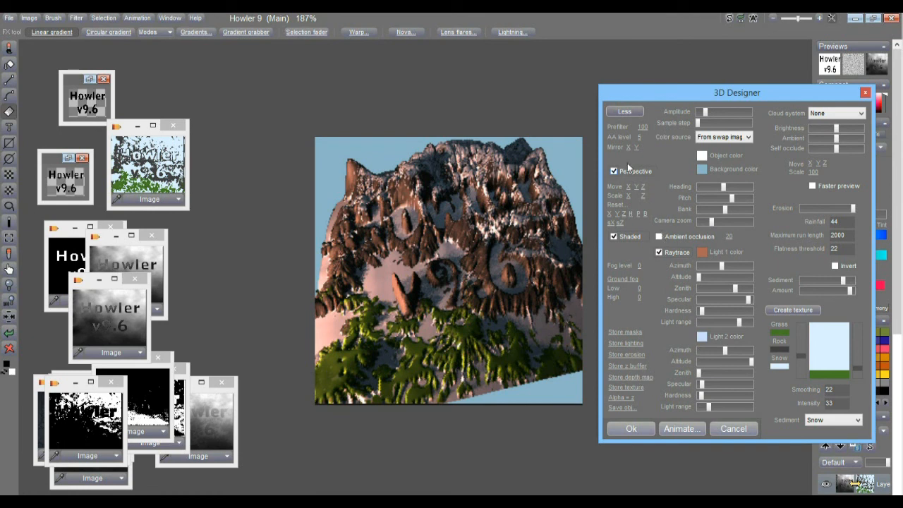
- Bring the terrain closer around the v9.6 lettering with shading temporarily turned off, then turn shading back on
left_click(613, 237)
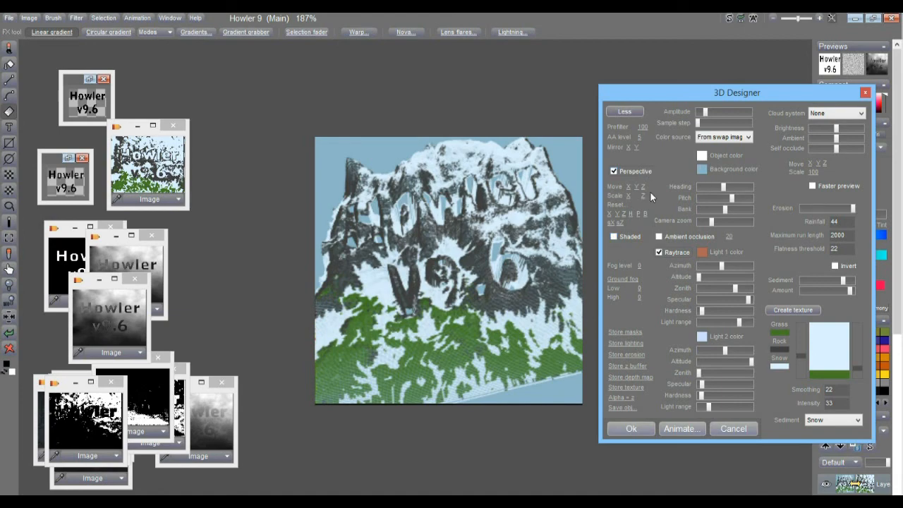
left_click_drag(575, 211, 607, 221)
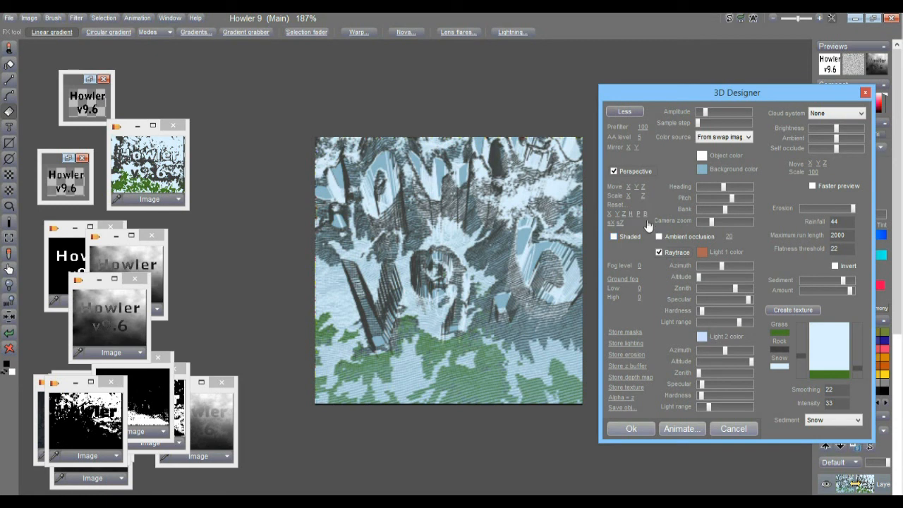
left_click(614, 236)
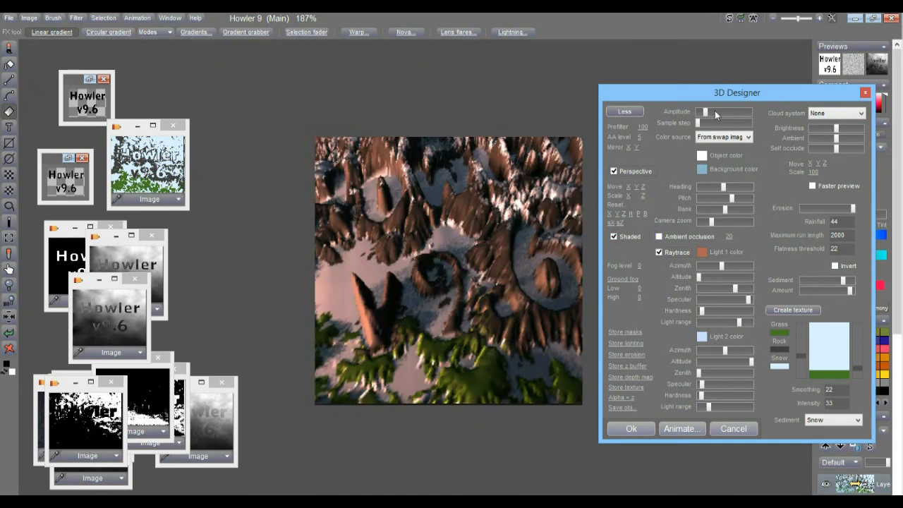
- Export the terrain as an OBJ file named 256x256_Howler-9.6_mountain-again.obj in the DailyDose OBJ folder
left_click(624, 407)
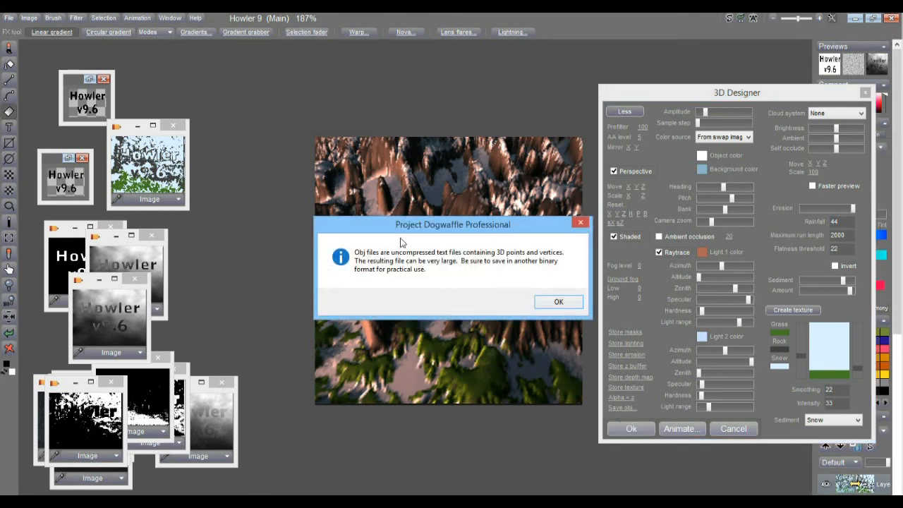
left_click(559, 302)
left_click_drag(463, 71, 427, 64)
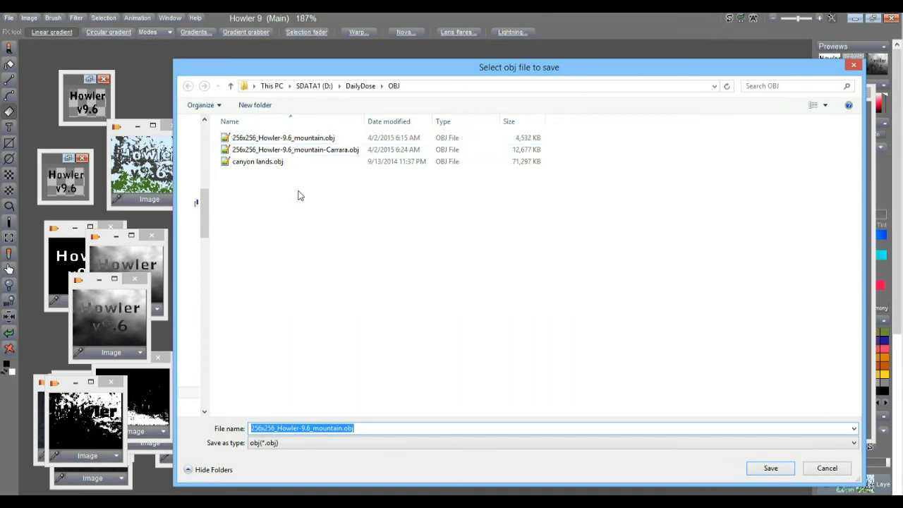
left_click(322, 427)
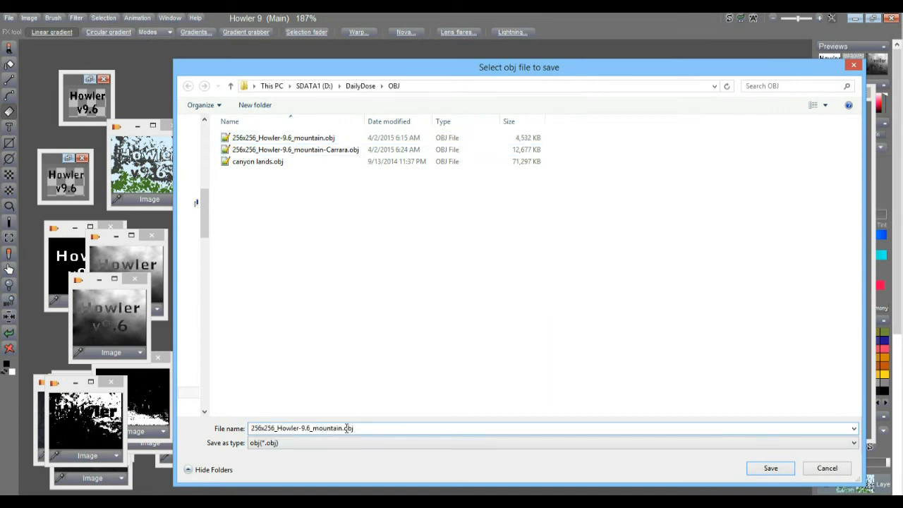
left_click(321, 139)
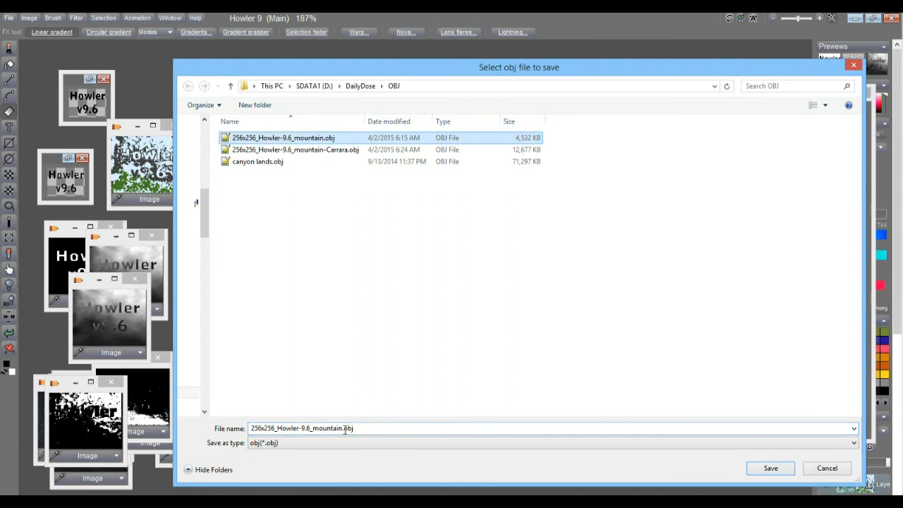
left_click(343, 428)
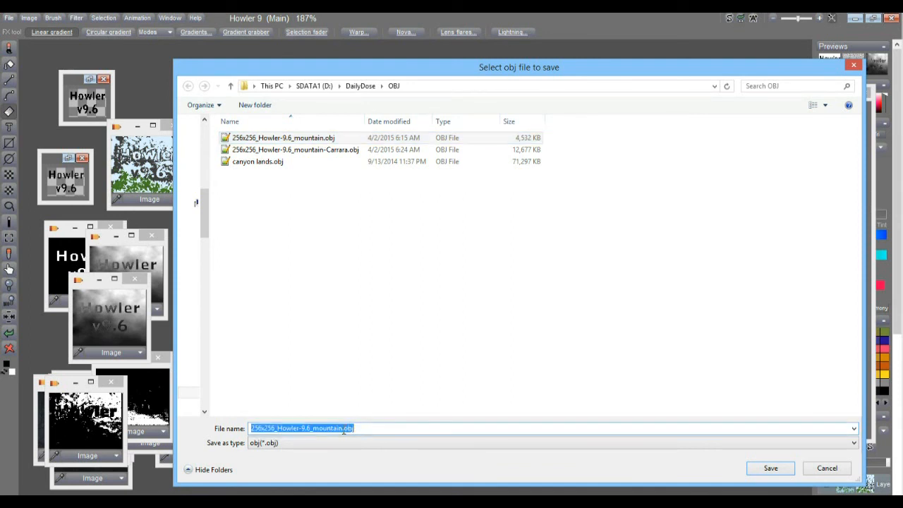
left_click(343, 429)
type("-")
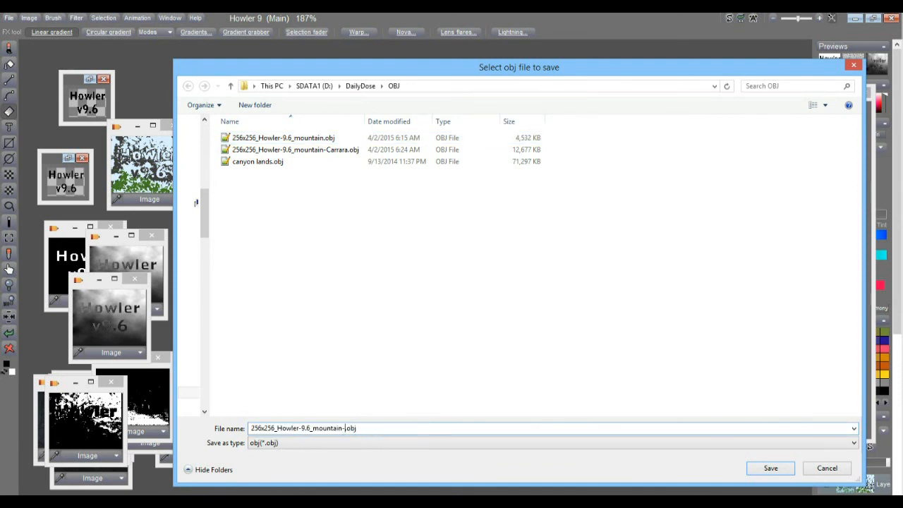
type("again")
left_click(771, 467)
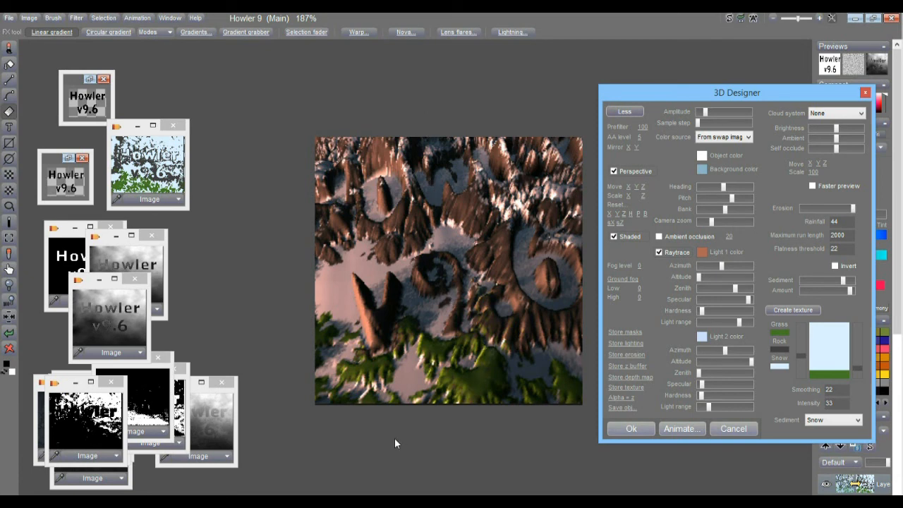
- Switch to Notepad++ to view the contents of 256x256_Howler-9.6_mountain.obj
left_click(400, 243)
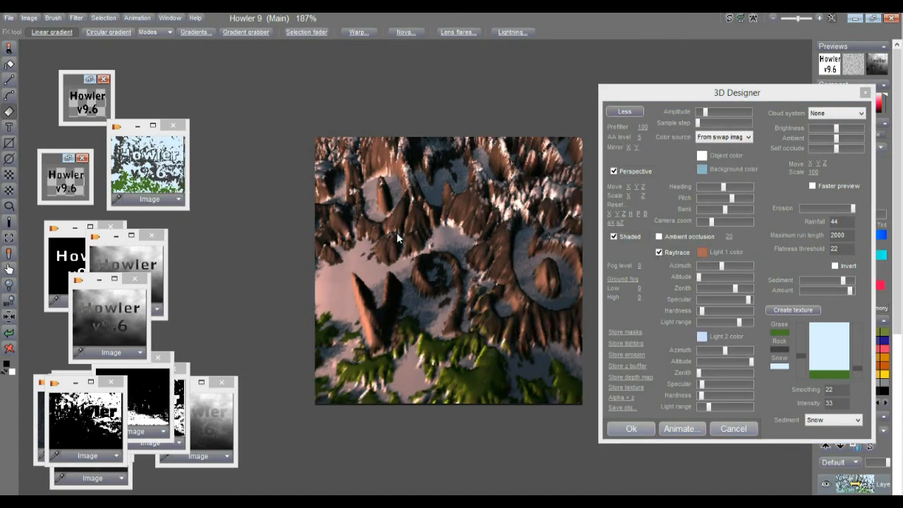
key("alt+Tab")
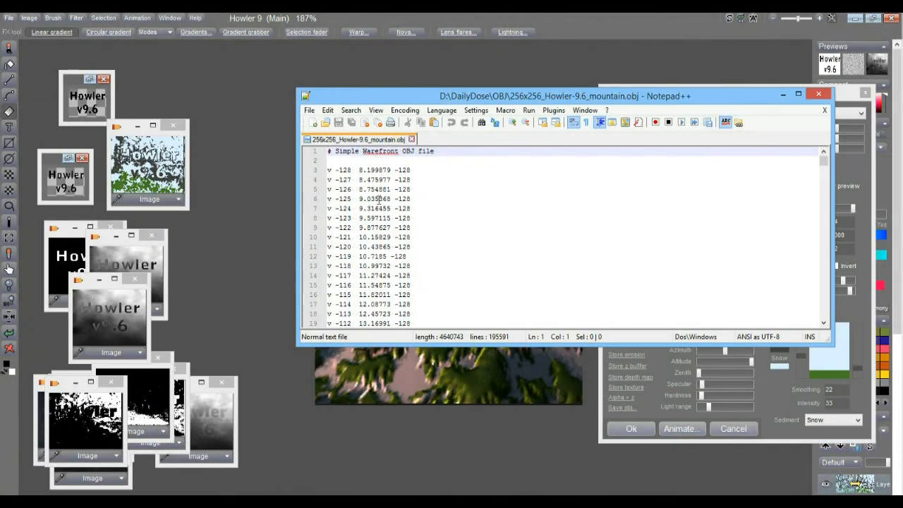
- Reposition and enlarge the Notepad++ window, and magnify the OBJ text so the vertex lines are easy to read
left_click_drag(434, 97, 252, 61)
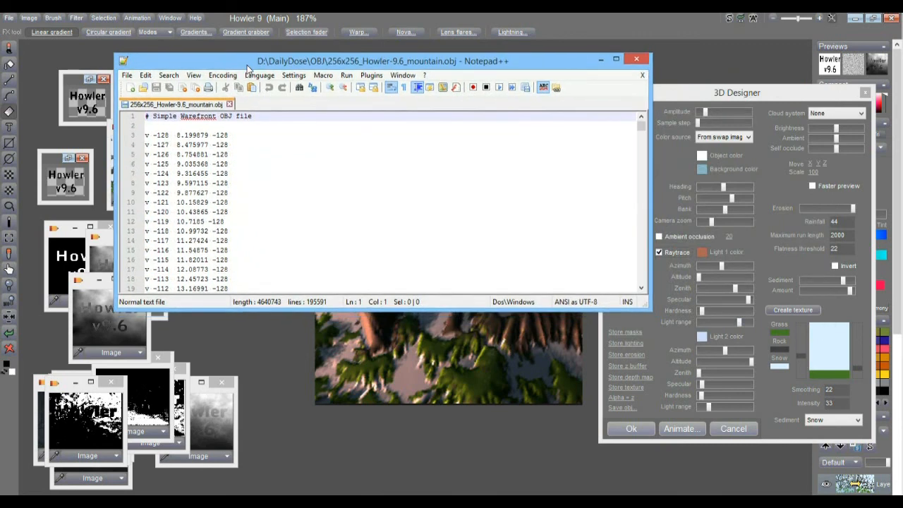
left_click_drag(650, 303, 704, 466)
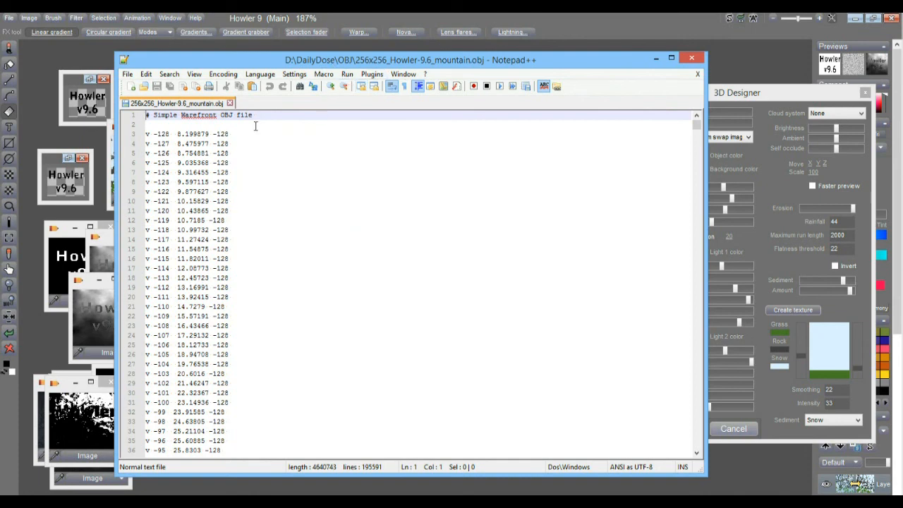
left_click(167, 127)
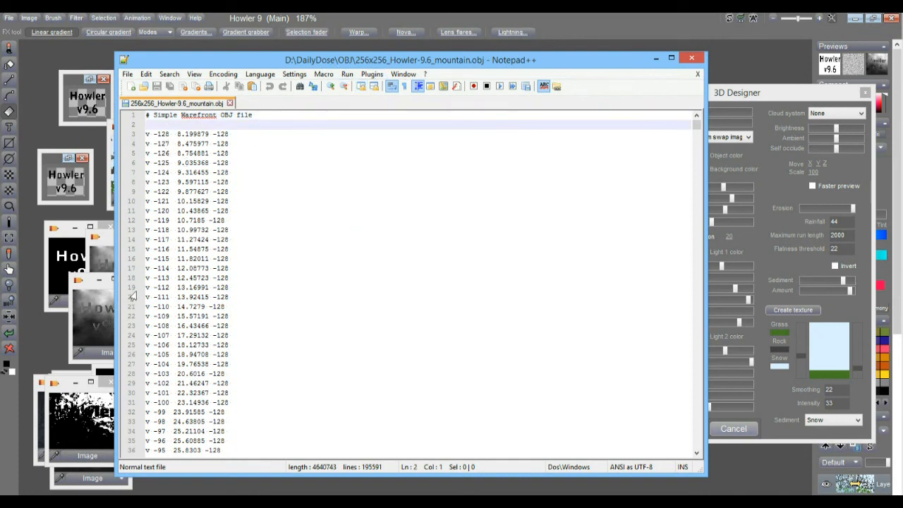
scroll(157, 244, "up", 3, "ctrl")
scroll(157, 244, "up", 1, "ctrl")
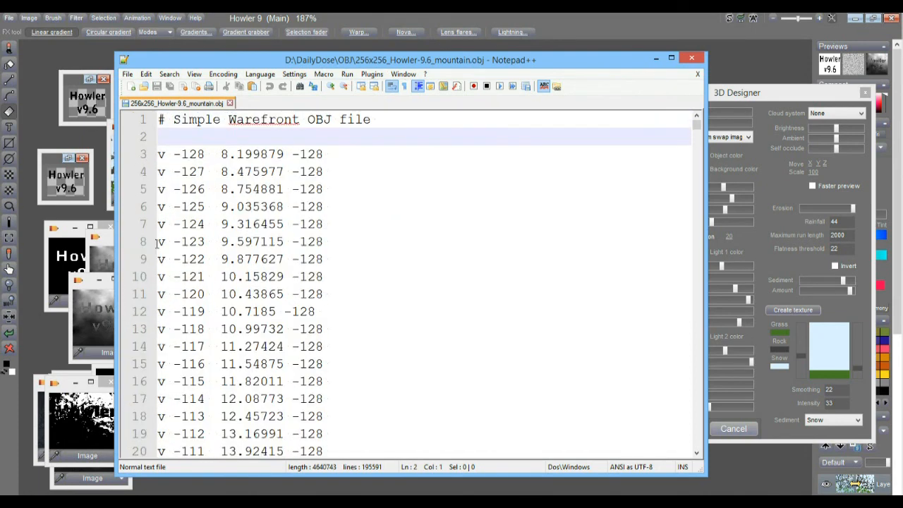
scroll(156, 244, "up", 2, "ctrl")
scroll(157, 245, "down", 3, "ctrl")
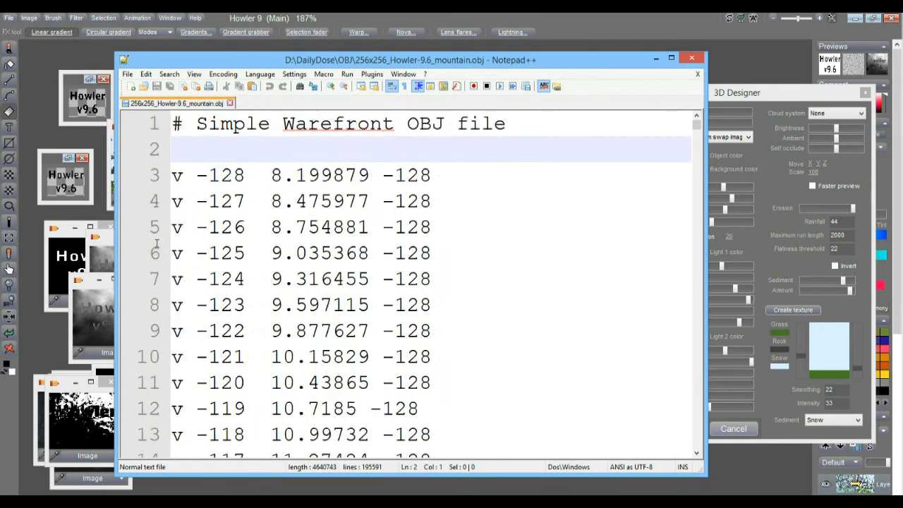
scroll(157, 245, "down", 1, "ctrl")
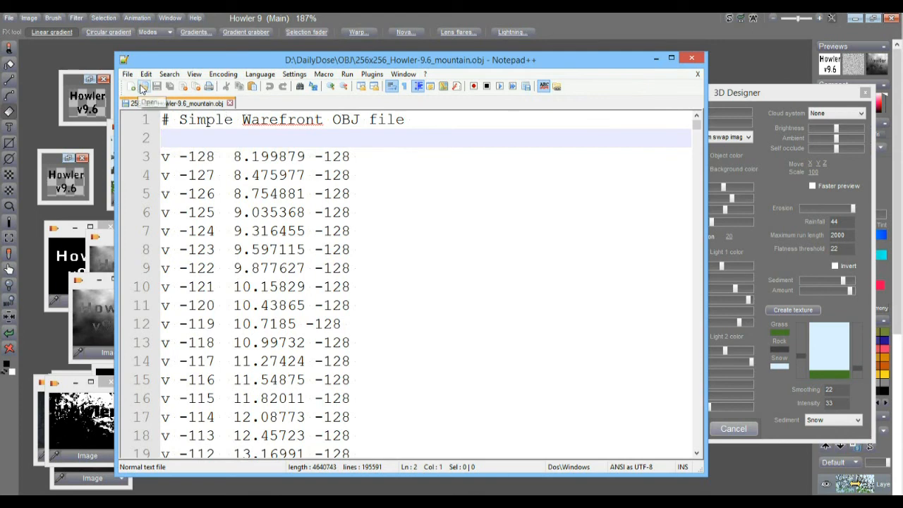
- Open 256x256_Howler-9.6_mountain-again.obj from the DailyDose OBJ folder, widening the file list's name column to show full names
left_click(144, 86)
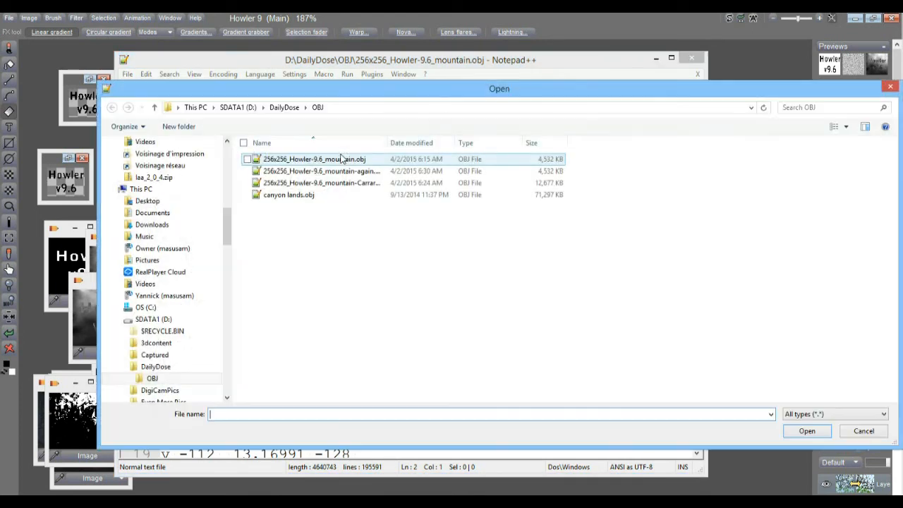
left_click_drag(389, 144, 483, 144)
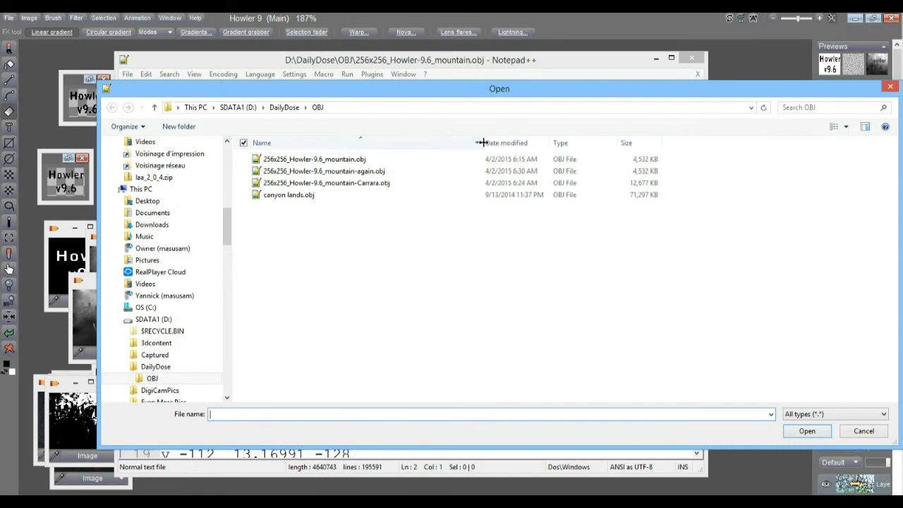
left_click(378, 174)
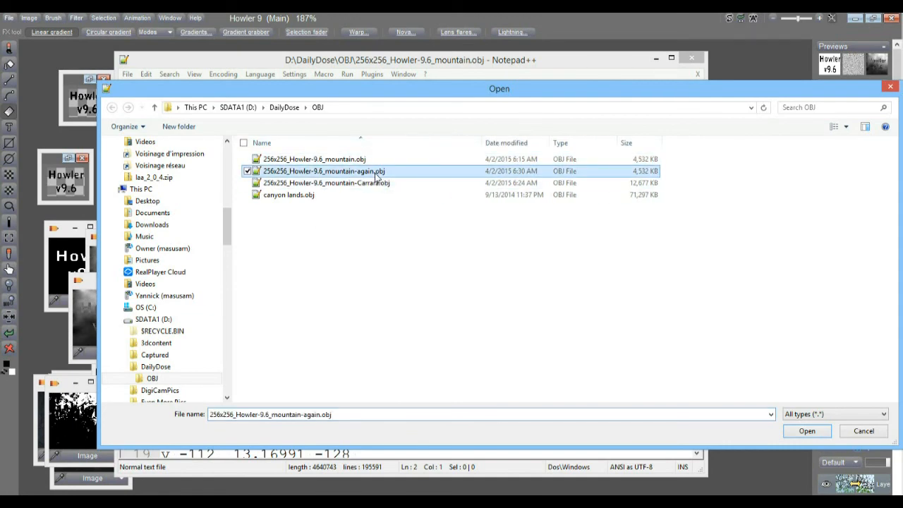
double_click(367, 177)
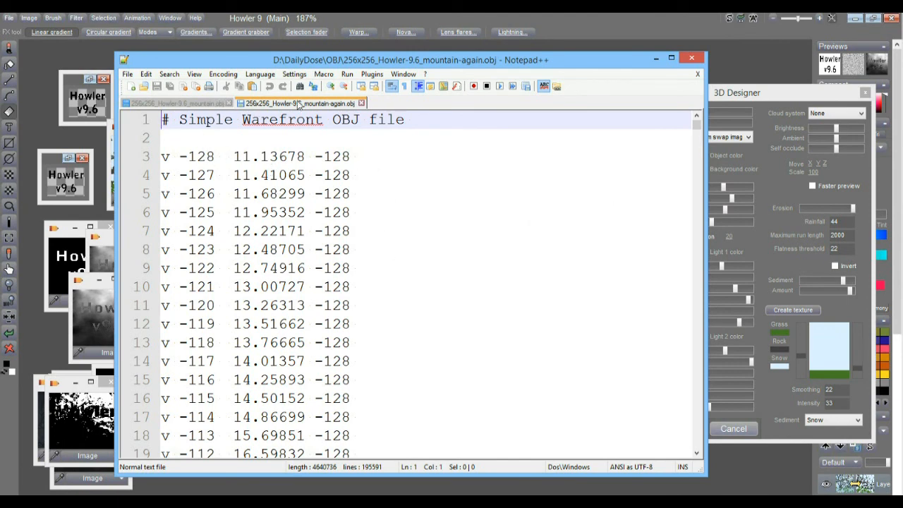
- Compare the first vertex coordinates in the original mountain file with those in the mountain-again file
left_click(208, 106)
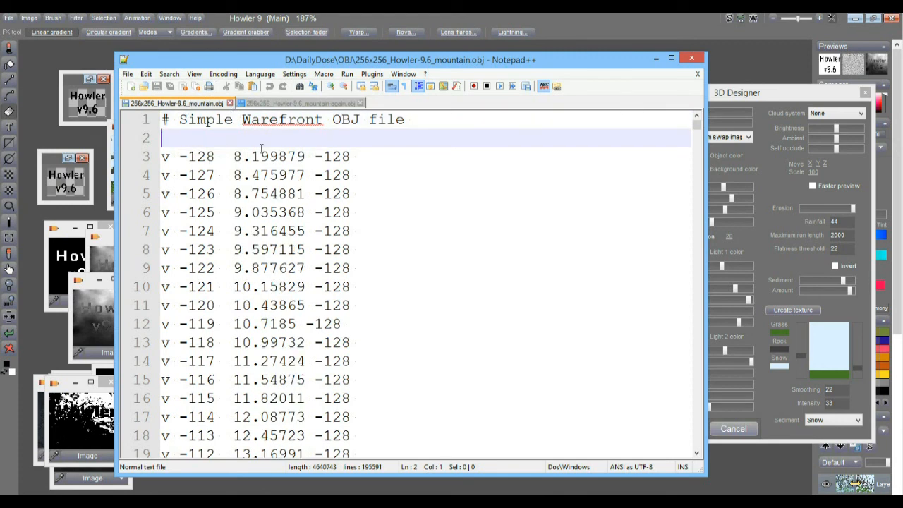
left_click(299, 104)
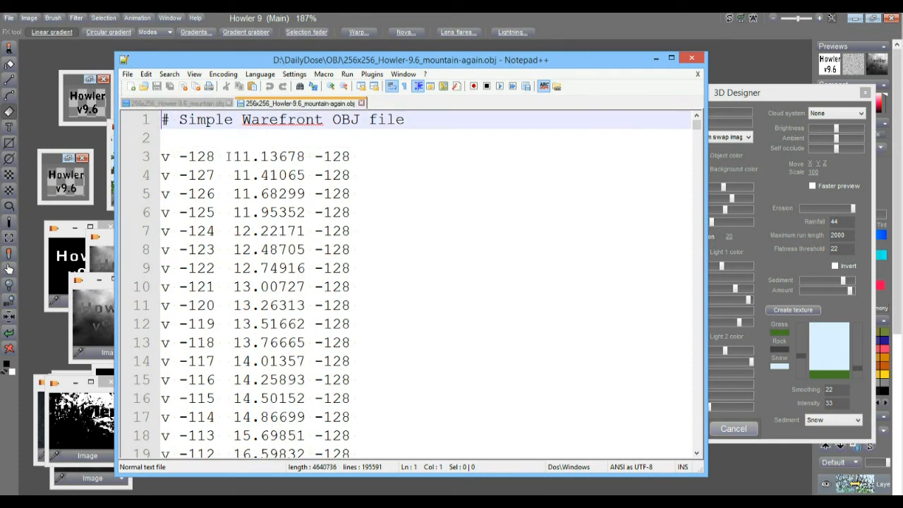
left_click(257, 157)
left_click(188, 157)
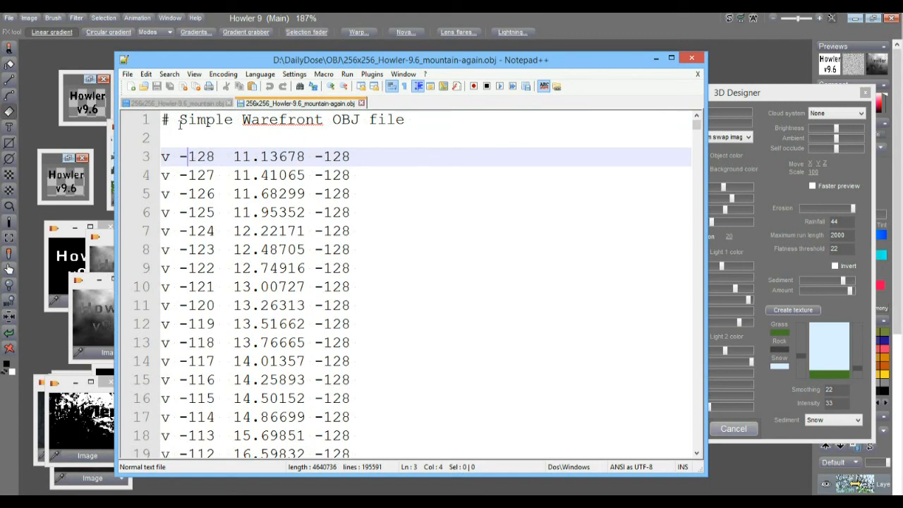
- Examine the header comment and first vertex lines of the mountain-again file, highlighting the word Warefront
left_click_drag(260, 120, 270, 119)
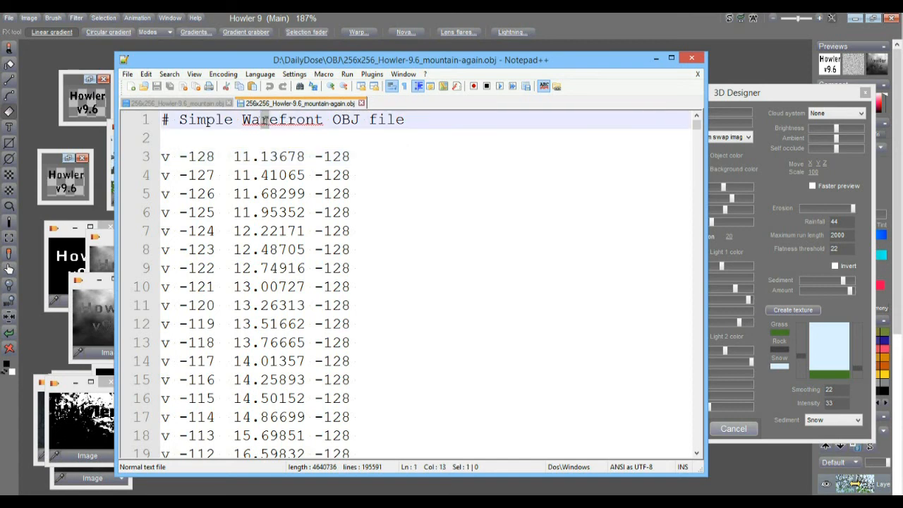
left_click(252, 120)
left_click(205, 157)
left_click(262, 120)
double_click(264, 120)
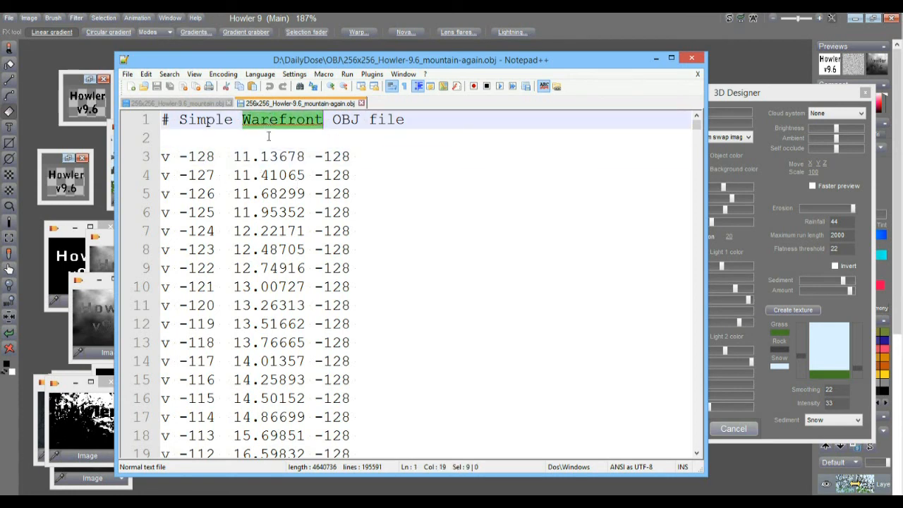
left_click(269, 175)
left_click(181, 157)
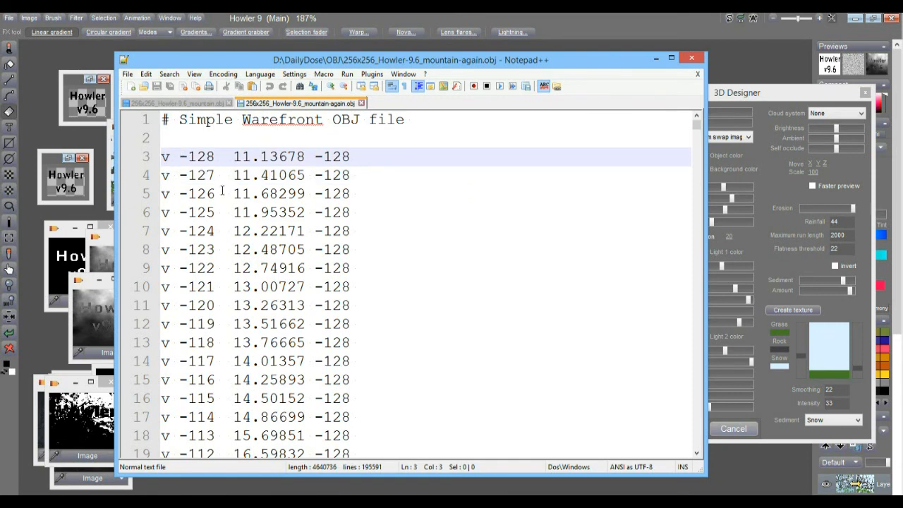
- Examine the vertex list of the mountain-again file down to where the face definitions begin at line 65541
scroll(222, 191, "down", 4)
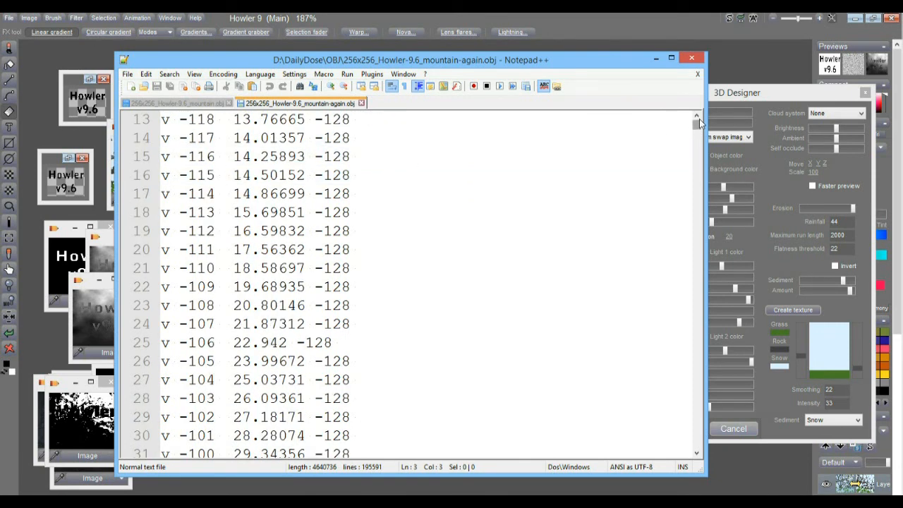
left_click(296, 197)
scroll(231, 164, "up", 3)
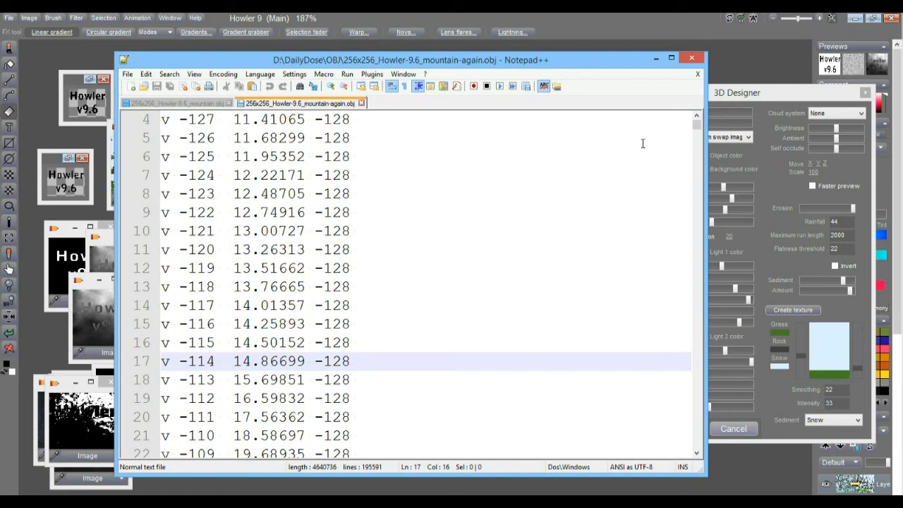
left_click_drag(698, 122, 688, 285)
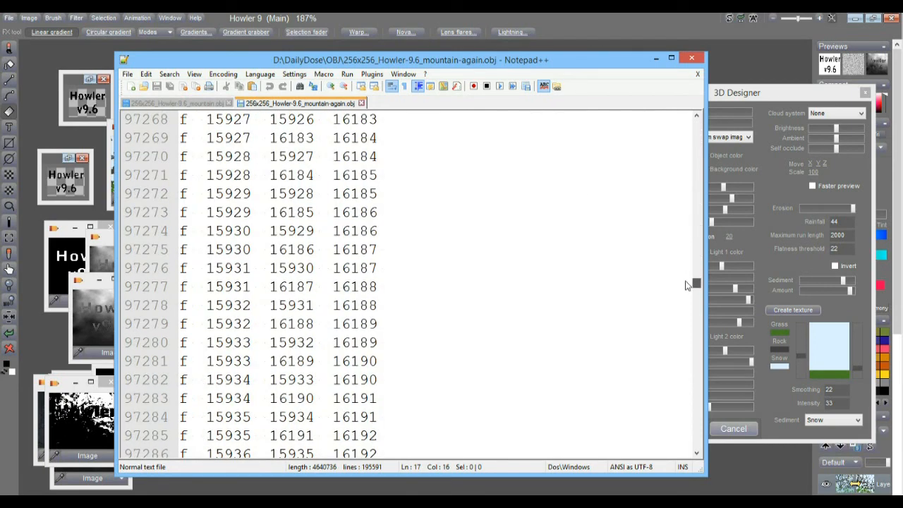
left_click_drag(688, 285, 697, 232)
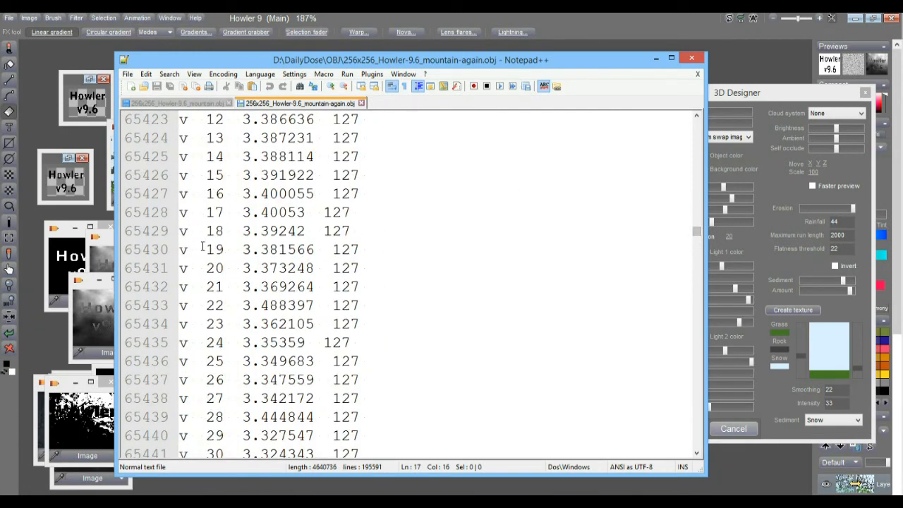
left_click(192, 287)
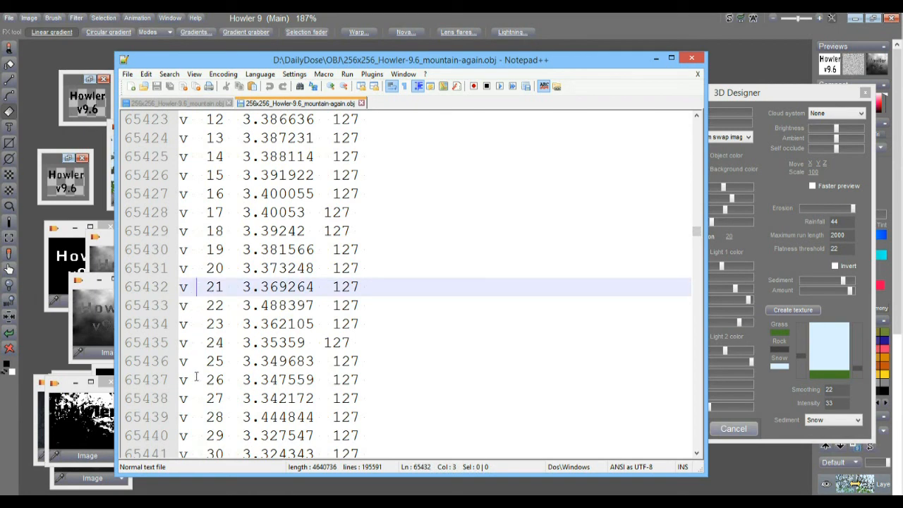
scroll(196, 377, "down", 5)
scroll(196, 377, "down", 16)
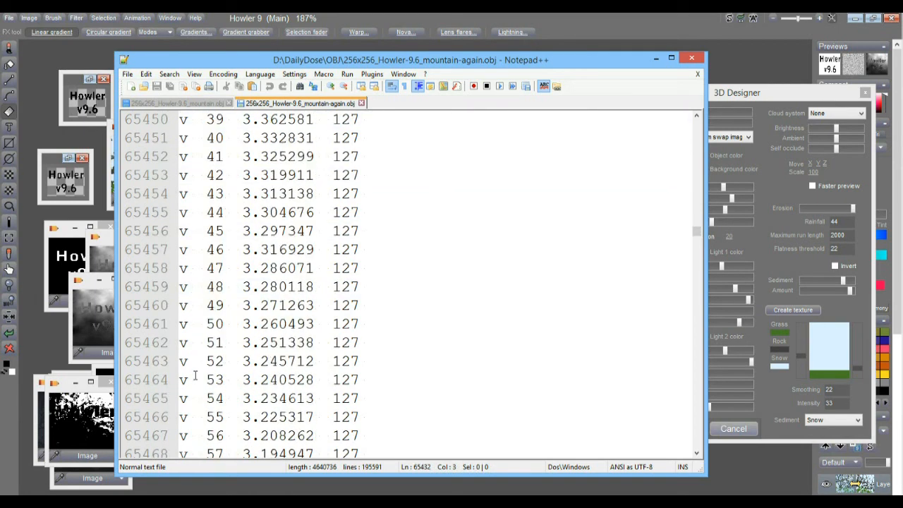
scroll(196, 375, "down", 14)
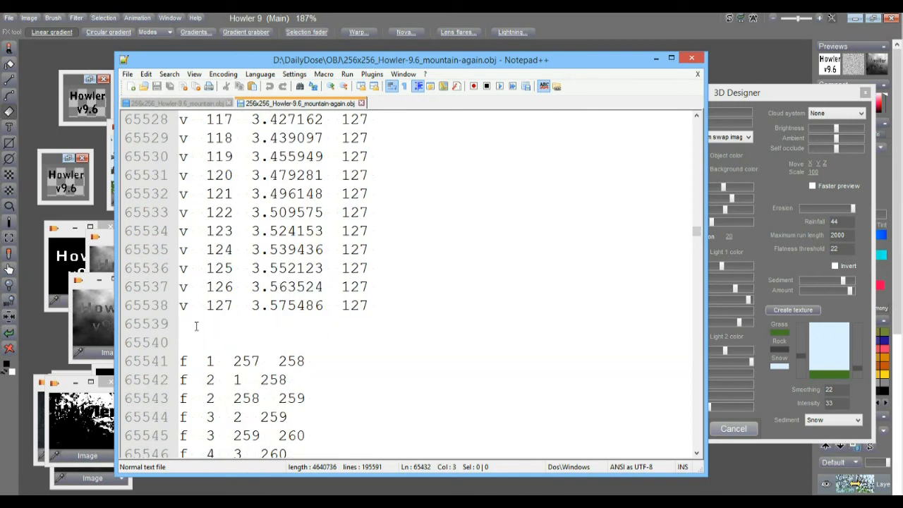
scroll(249, 324, "down", 1)
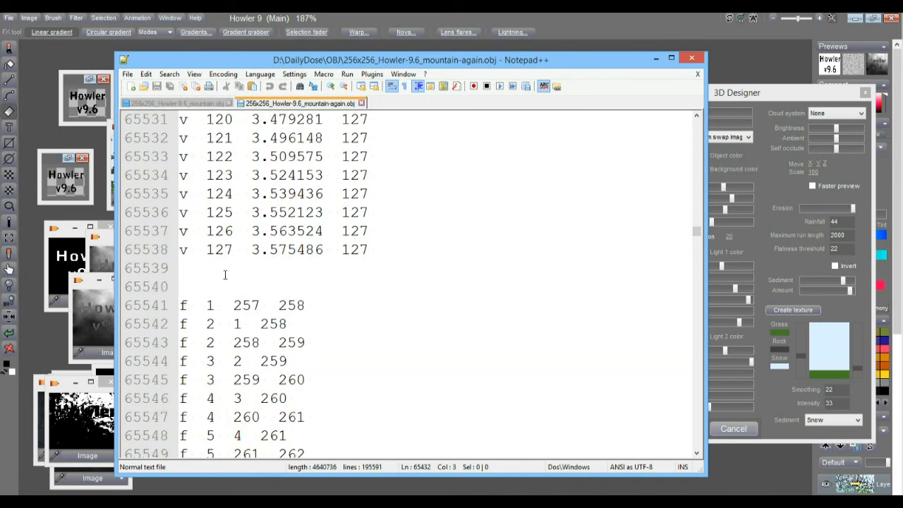
scroll(224, 322, "down", 2)
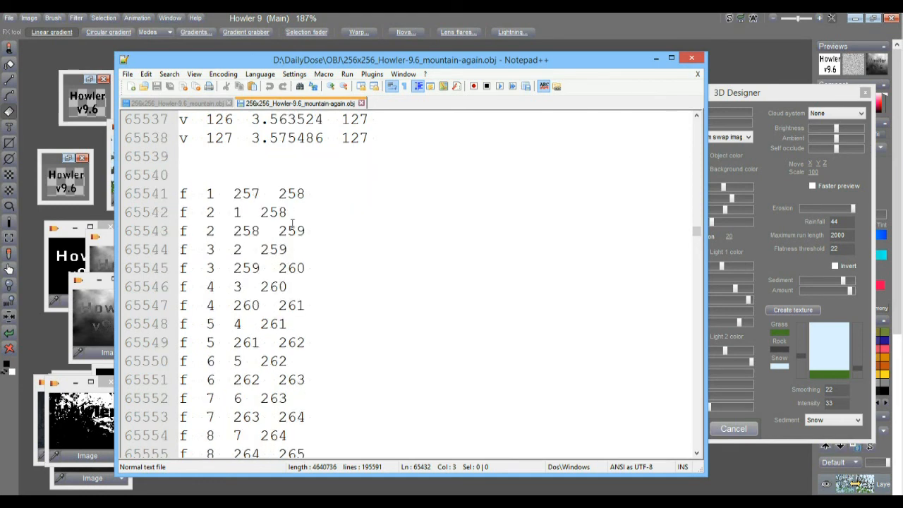
scroll(283, 219, "up", 1)
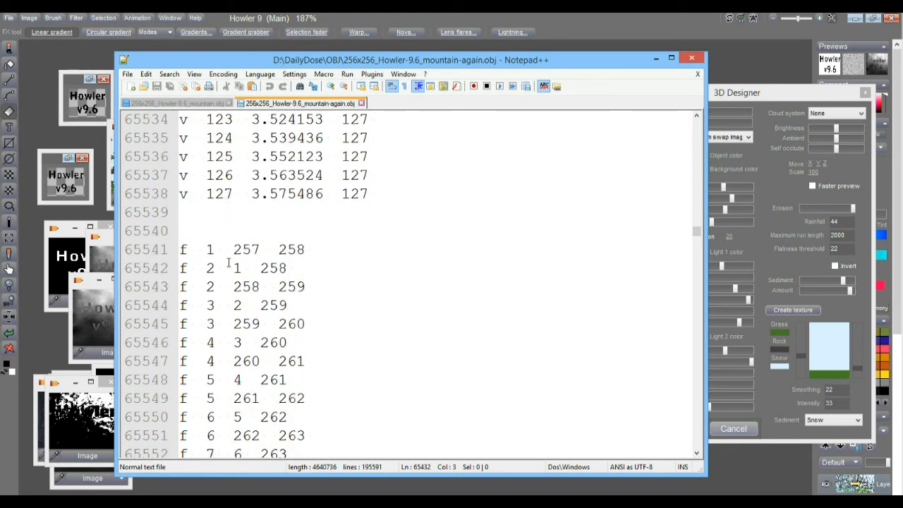
- Highlight each of the three vertex indices of the first face at line 65541: 1, 257 and 258
left_click(185, 249)
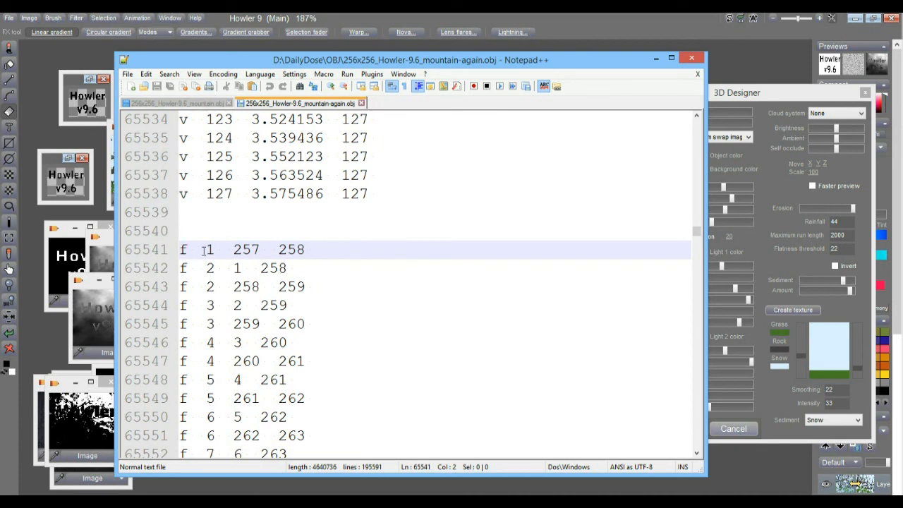
left_click(205, 249)
double_click(211, 249)
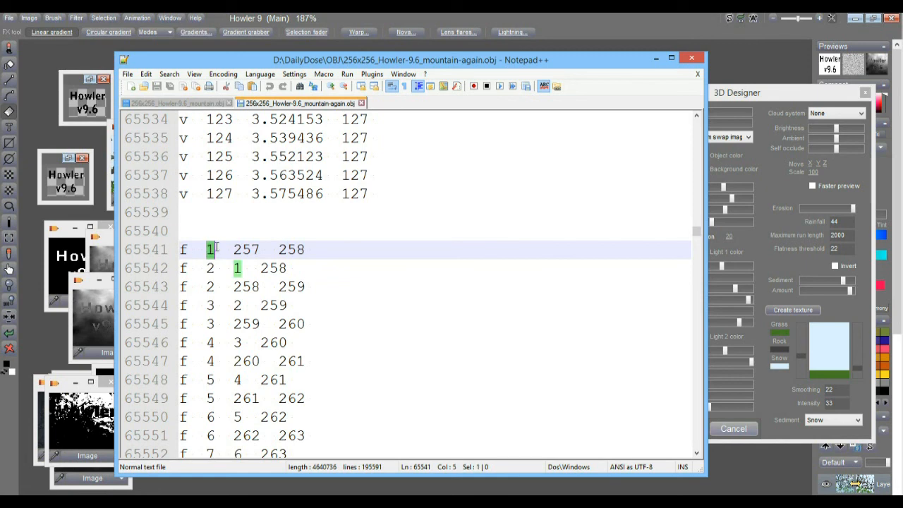
double_click(243, 250)
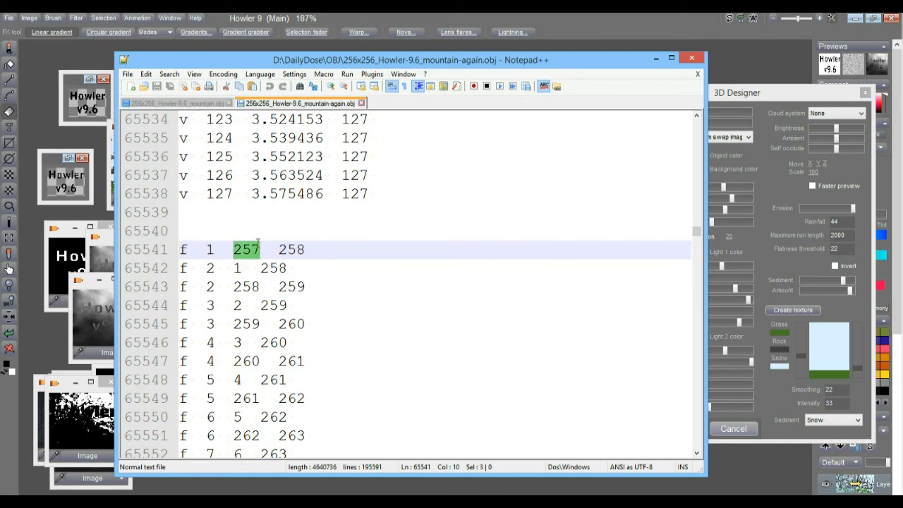
double_click(291, 249)
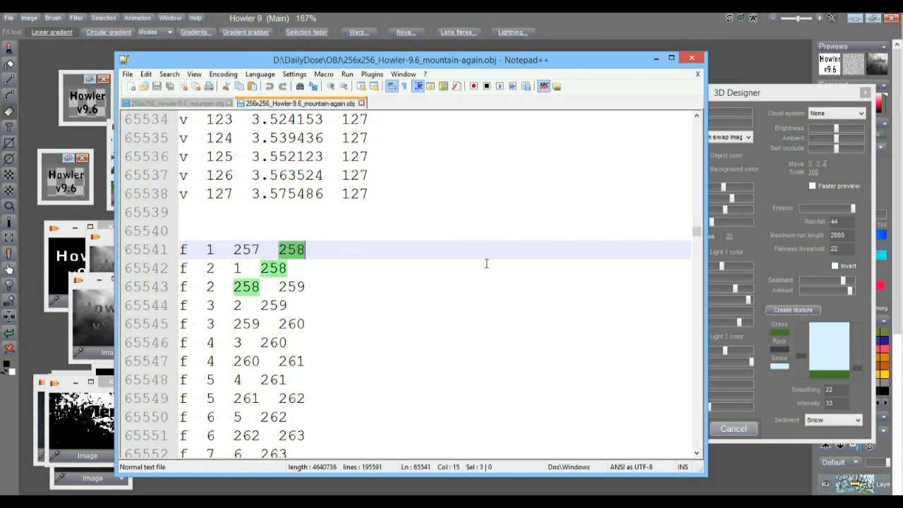
- Compare the first vertex line in the mountain-again file with the face definition at line 159582, highlighting its first index 47206
left_click_drag(697, 231, 699, 123)
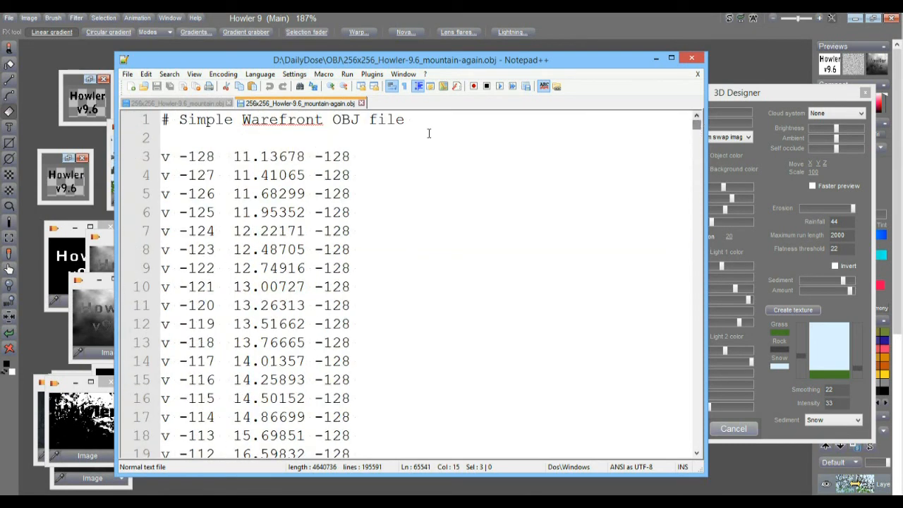
left_click(252, 156)
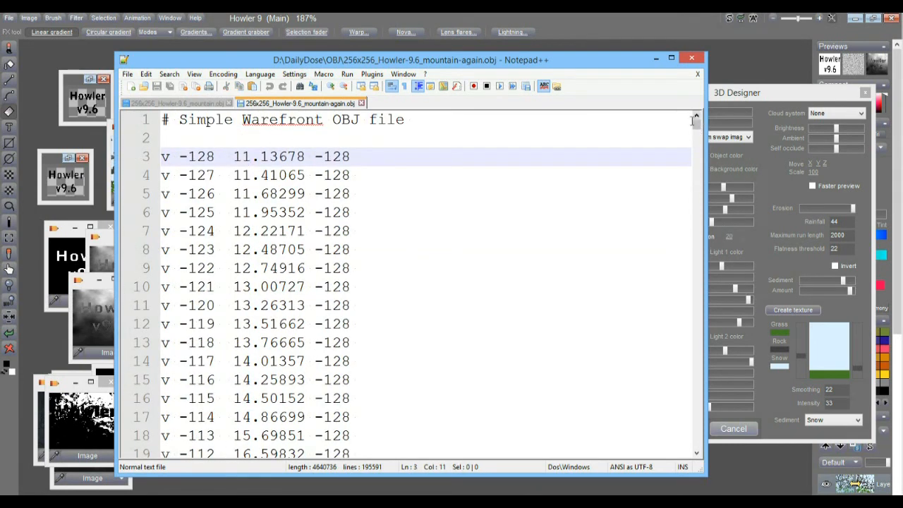
left_click_drag(697, 124, 688, 271)
left_click_drag(676, 303, 684, 387)
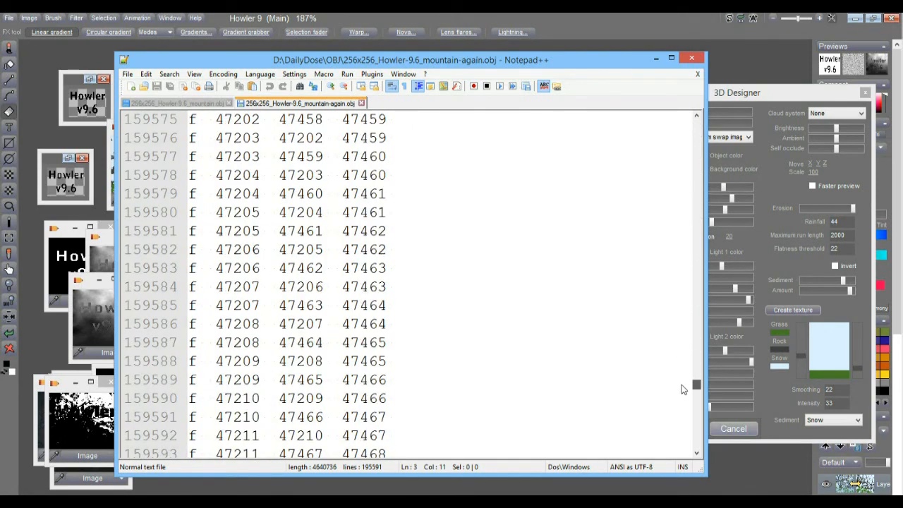
left_click(217, 248)
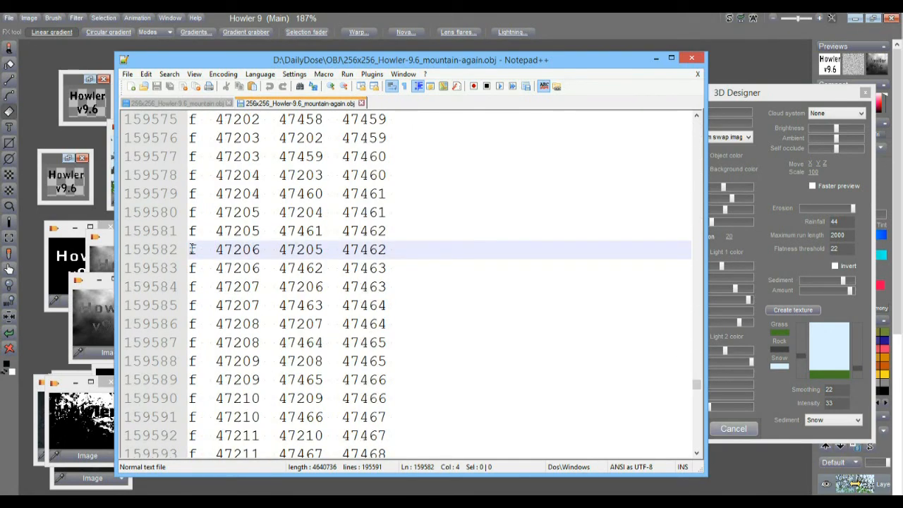
double_click(237, 249)
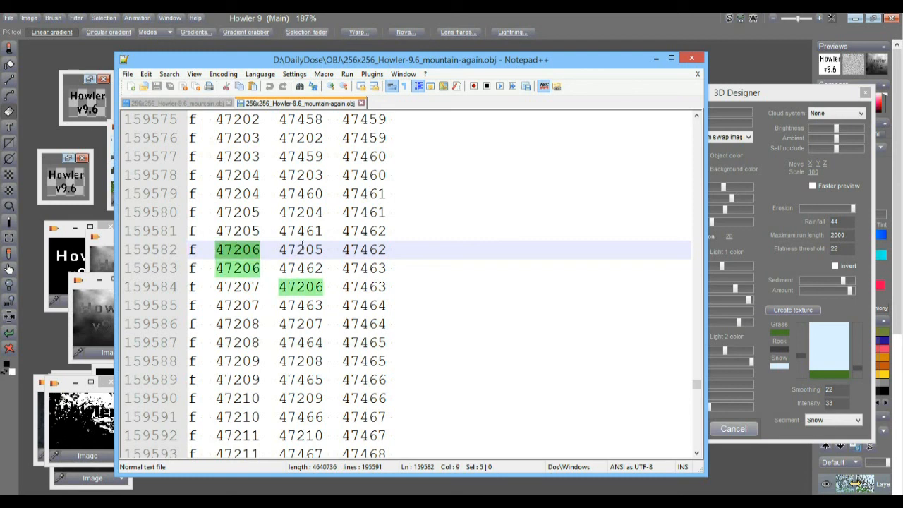
left_click(301, 249)
left_click(226, 249)
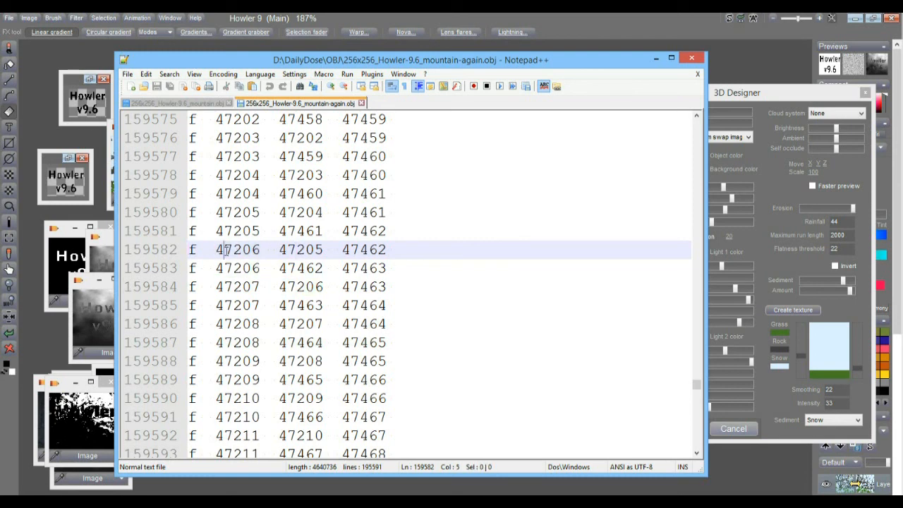
- Examine the face list from around line 159582 back up toward the vertex list at the start of the file
left_click_drag(699, 394, 707, 283)
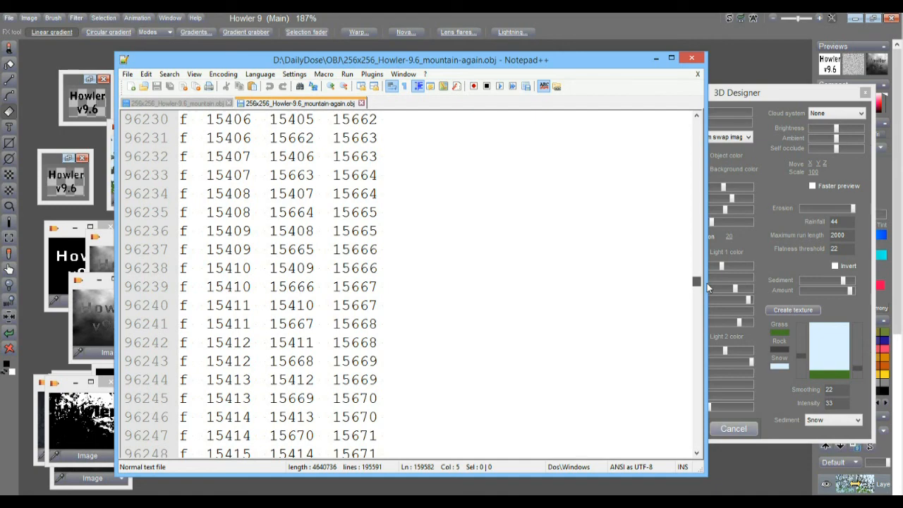
mouse_move(707, 283)
left_mouse_down()
mouse_move(707, 245)
mouse_move(711, 288)
left_mouse_up()
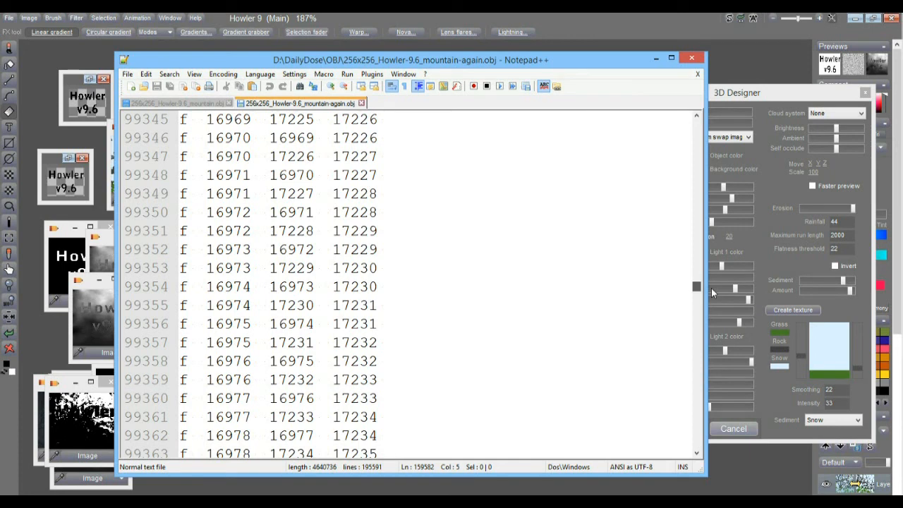
left_click_drag(711, 288, 706, 248)
left_click_drag(698, 146, 697, 134)
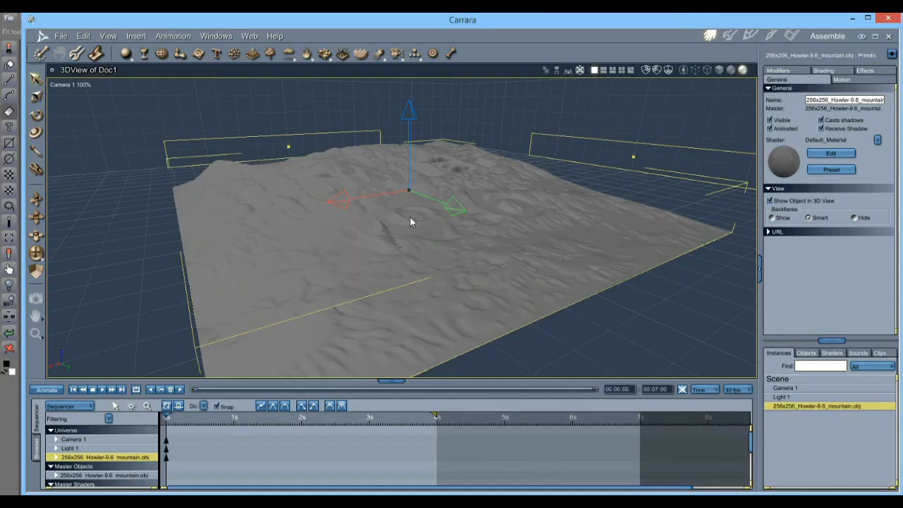
- Switch to Carrara, stretch the 256x256_Howler-9.6_mountain object vertically into tall peaks and move it aside on the grid
mouse_move(409, 111)
left_mouse_down()
mouse_move(409, 179)
mouse_move(410, 119)
left_mouse_up()
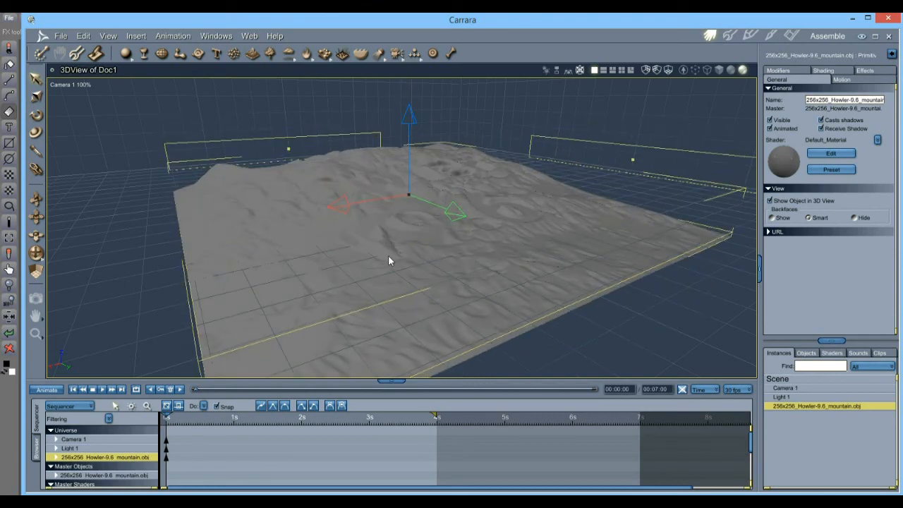
left_click(410, 100)
mouse_move(410, 100)
left_mouse_down()
mouse_move(409, 89)
mouse_move(412, 124)
mouse_move(410, 83)
mouse_move(410, 99)
left_mouse_up()
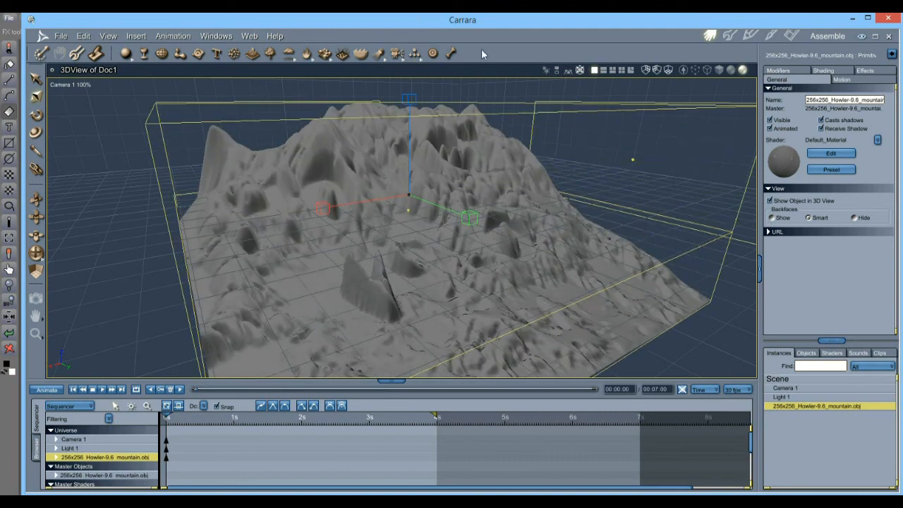
left_click_drag(403, 218, 423, 204)
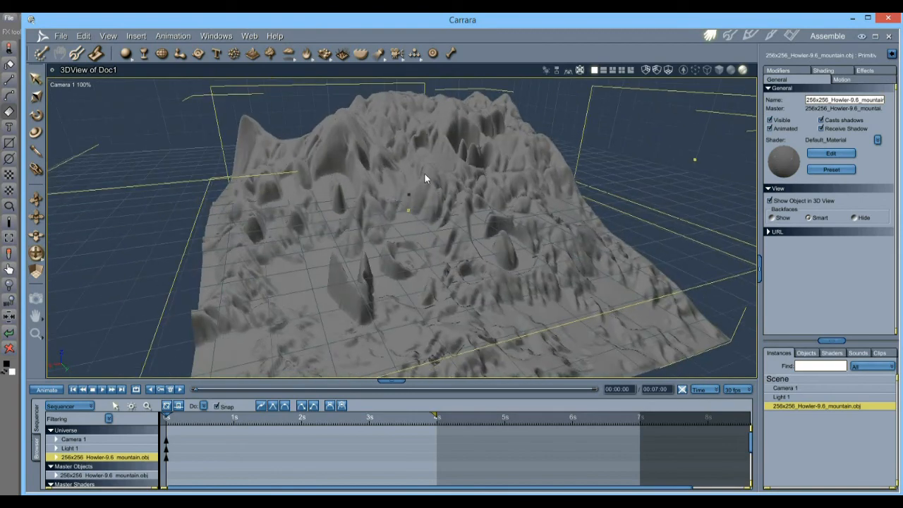
left_click_drag(366, 276, 764, 194)
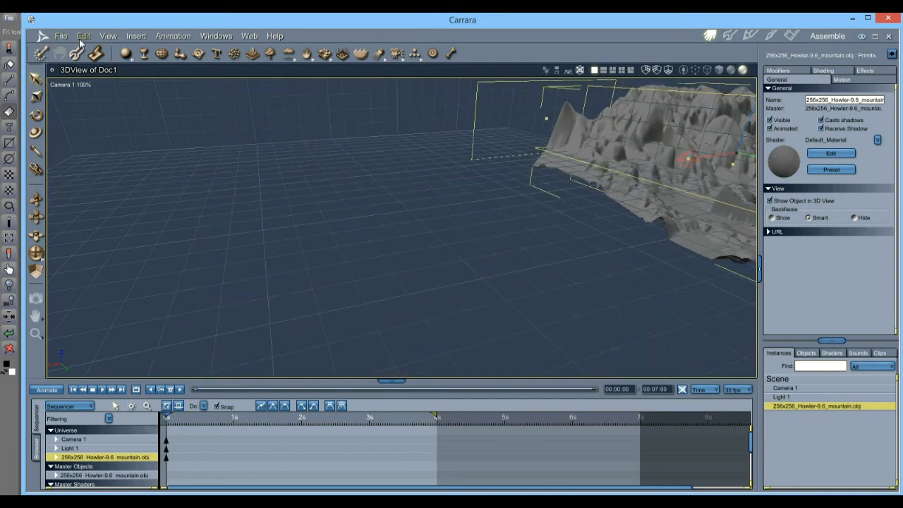
- Import 256x256_Howler-9.6_mountain-again.obj into the scene with the Facet Meshes option
left_click(60, 36)
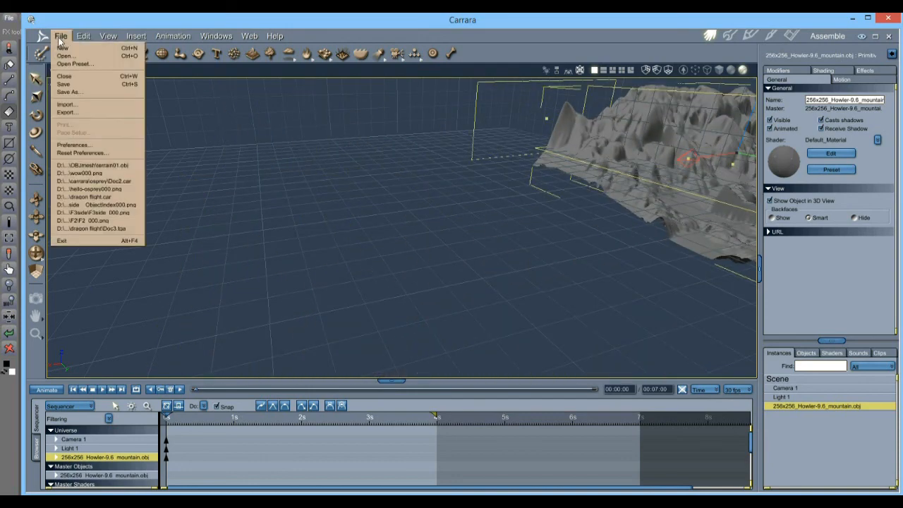
left_click(85, 104)
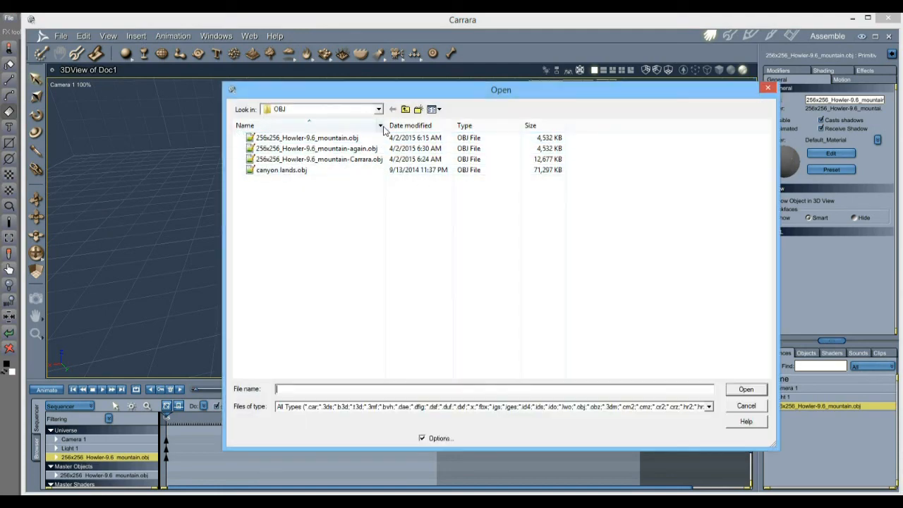
left_click_drag(385, 125, 454, 125)
left_click(374, 149)
double_click(374, 149)
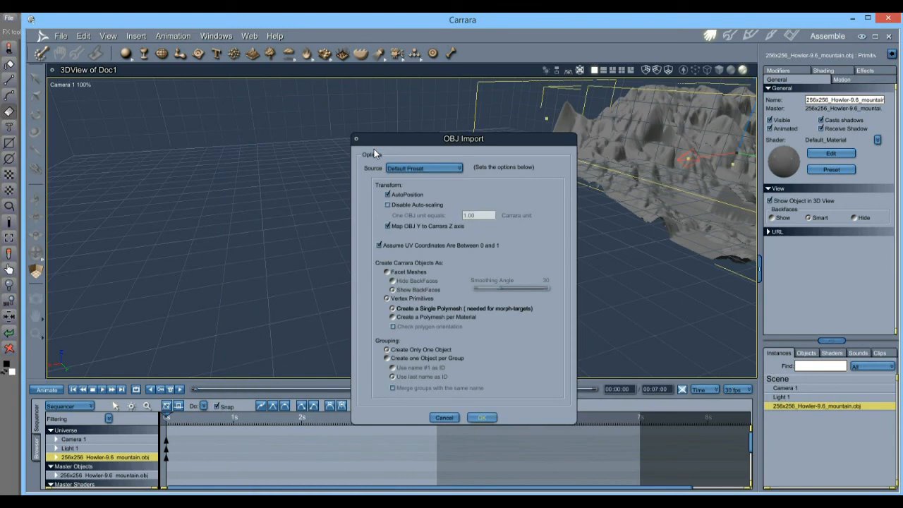
left_click_drag(420, 144, 307, 126)
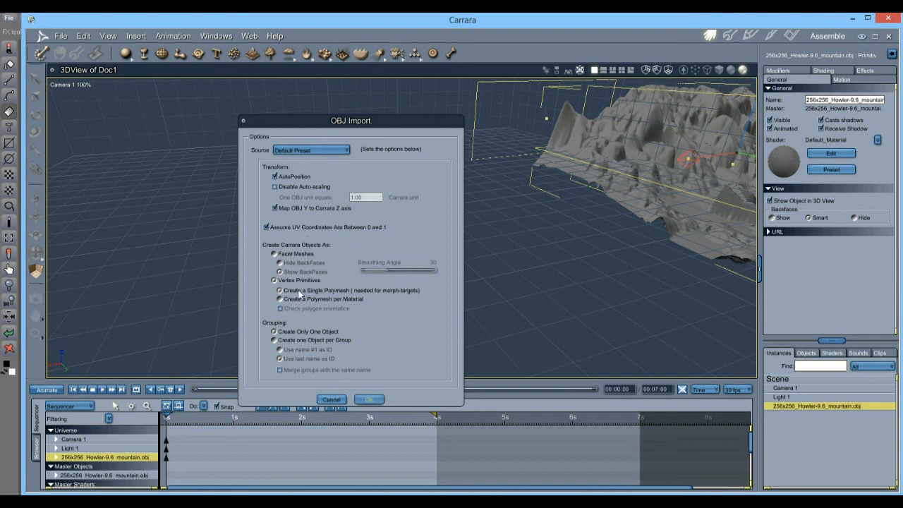
left_click(295, 256)
left_click(296, 281)
left_click(295, 255)
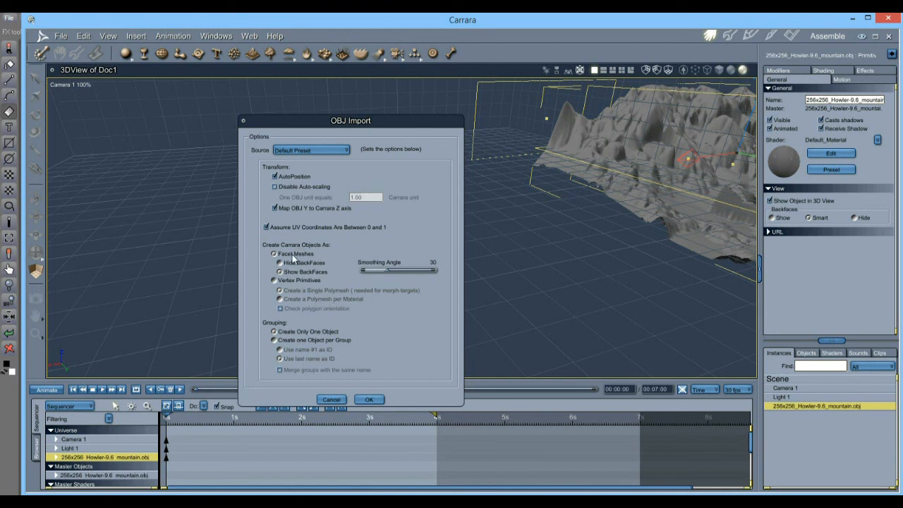
left_click(369, 399)
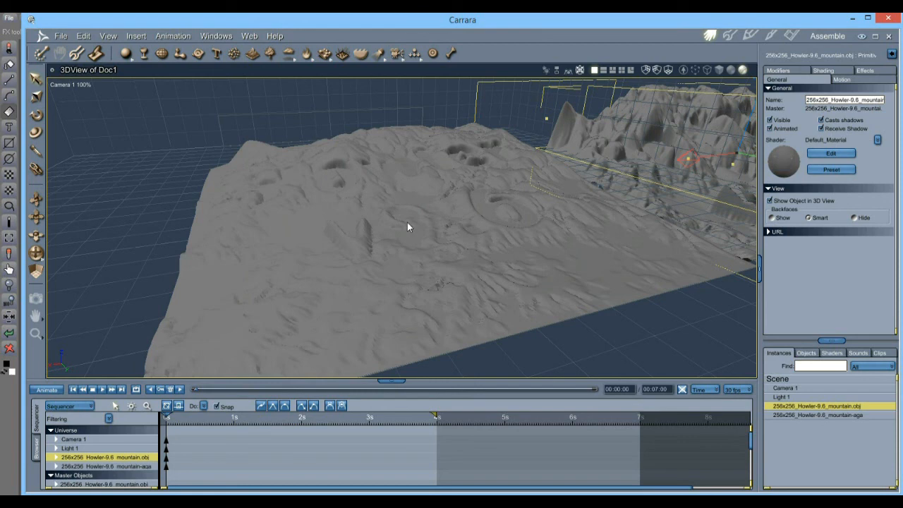
- Open the mountain-again object for modeling, inspect its Vertex Modeler conversion option and return to the assembled scene without converting
left_click(408, 227)
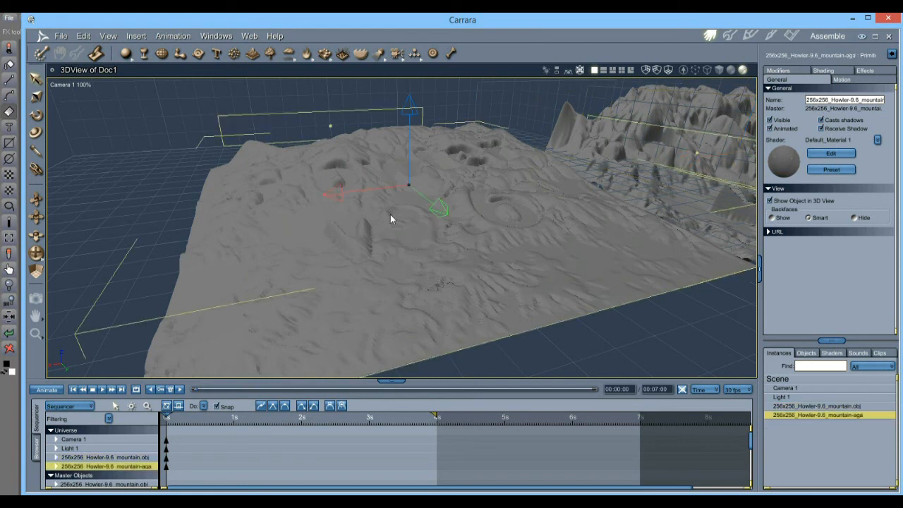
double_click(390, 216)
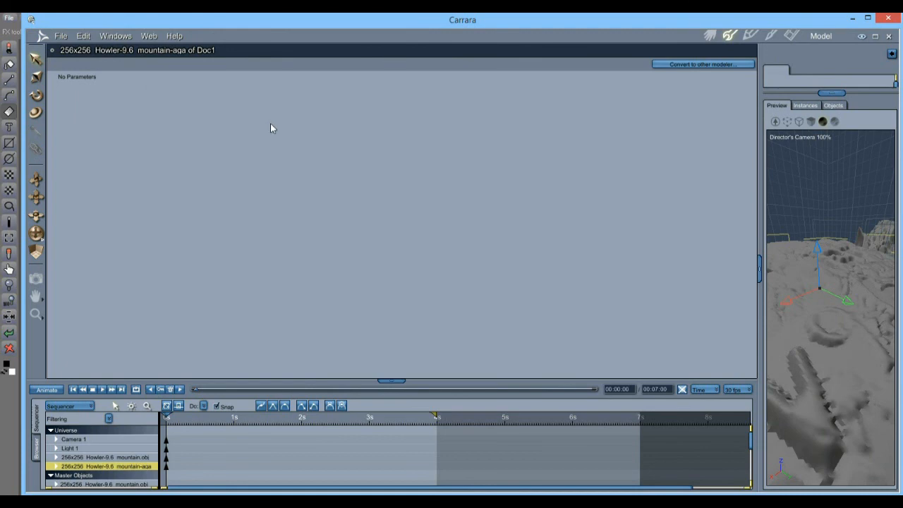
left_click(699, 65)
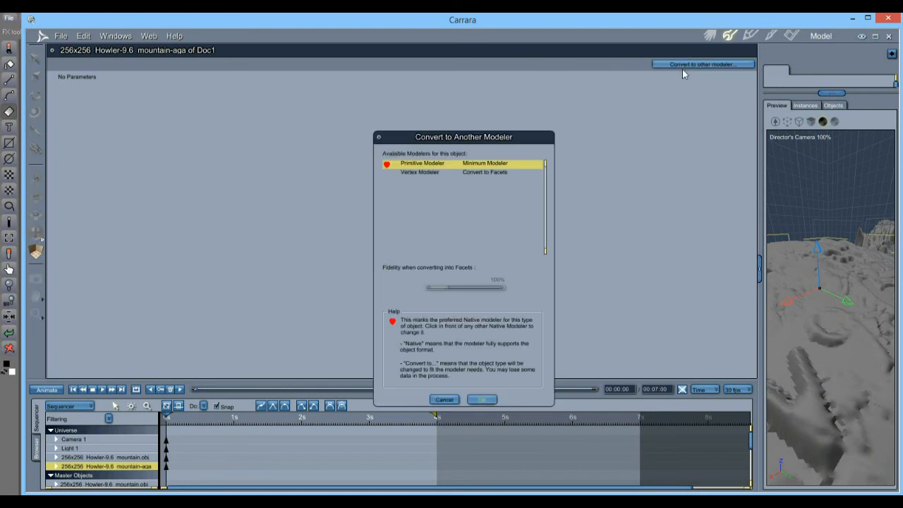
left_click(421, 173)
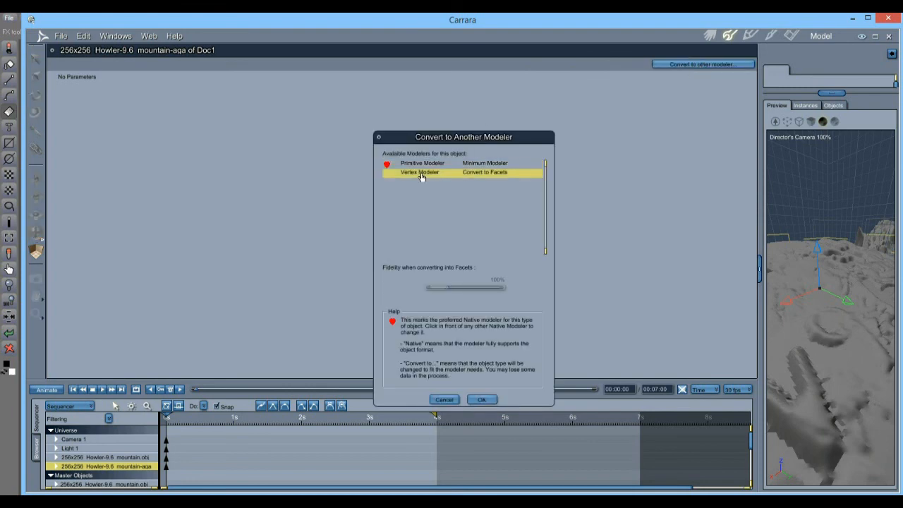
left_click(445, 399)
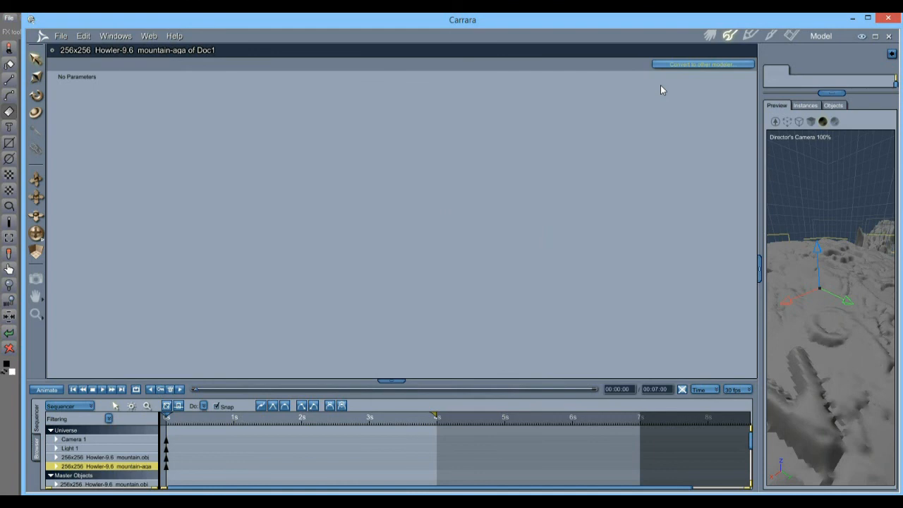
left_click(708, 36)
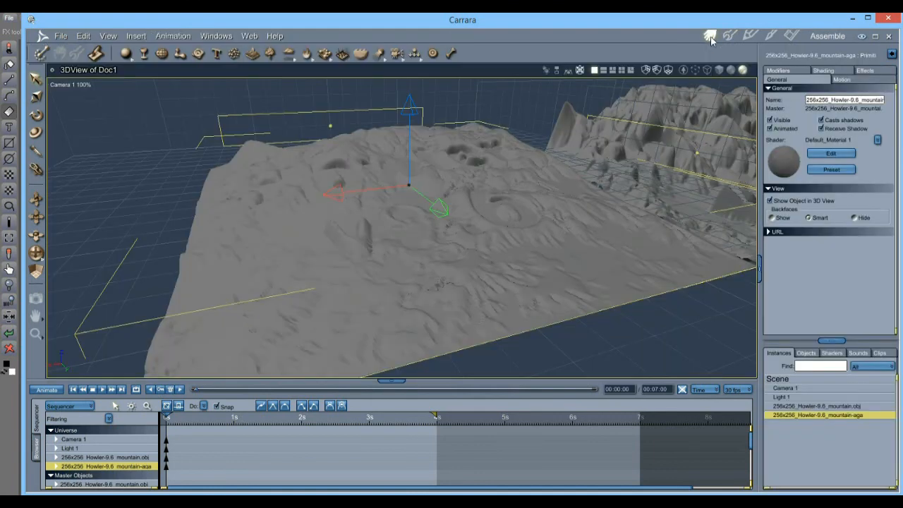
- Move the mountain-again object to one side of the scene and bring the tall mountain back toward the middle
left_click_drag(464, 196, 195, 200)
left_click(684, 166)
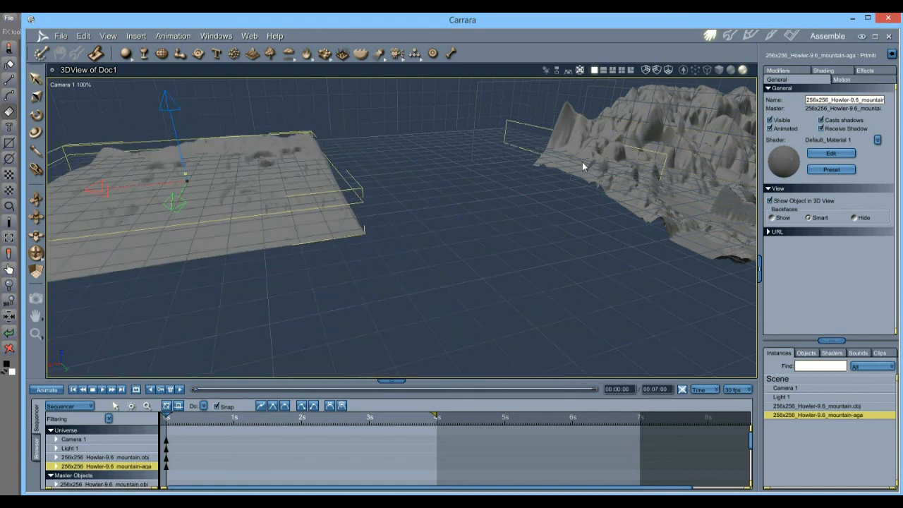
left_click_drag(725, 153, 517, 207)
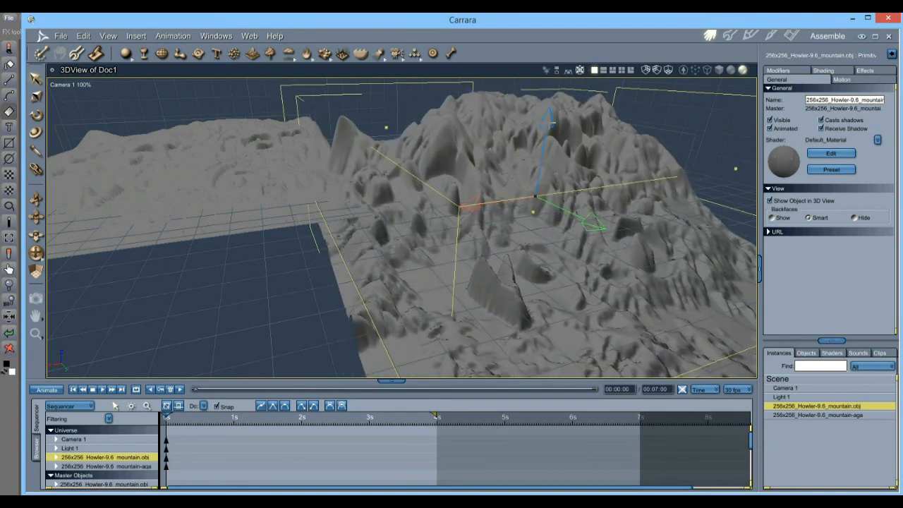
- Open the tall mountain in the vertex modeler and select only a rectangular patch of vertices along its side edge
double_click(559, 231)
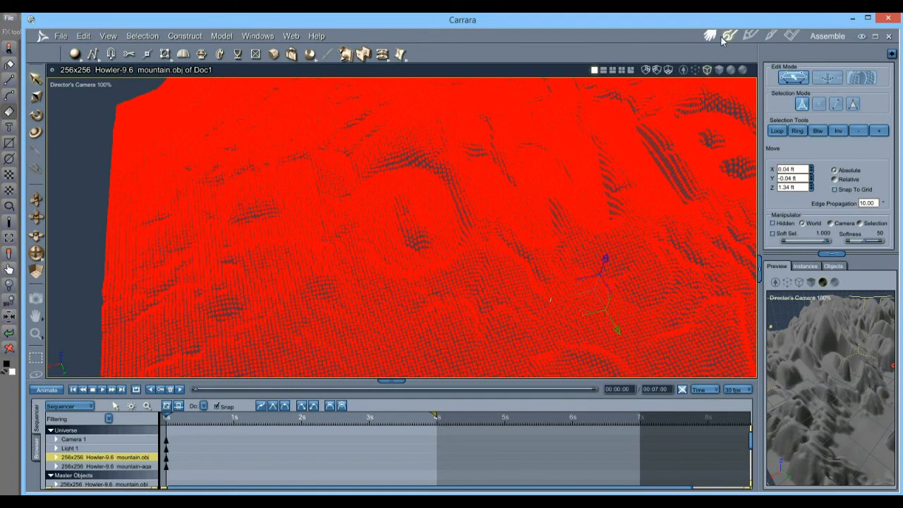
scroll(429, 221, "up", 3)
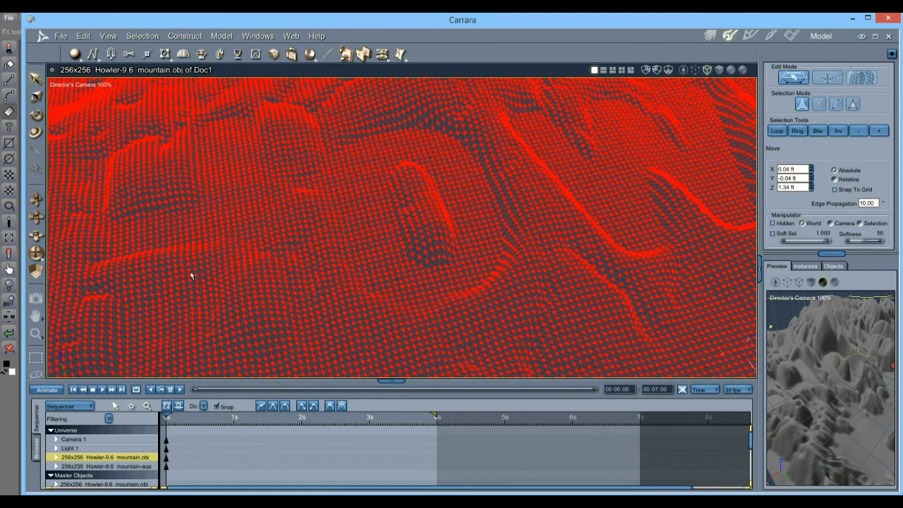
scroll(218, 243, "down", 5)
left_click(168, 202)
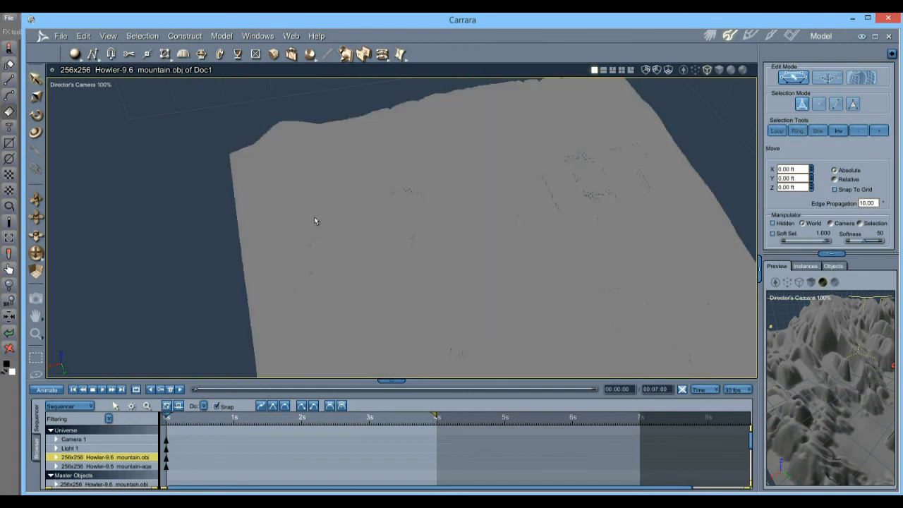
left_click_drag(222, 218, 300, 276)
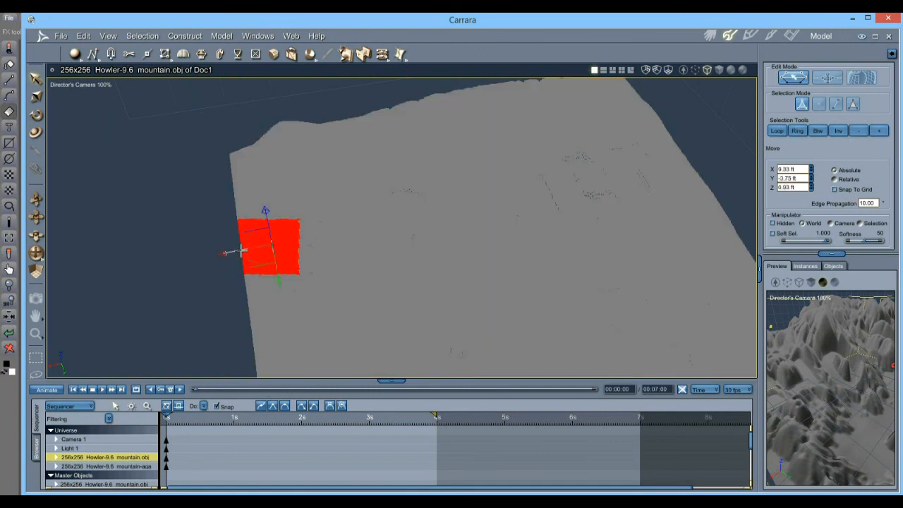
left_click_drag(250, 250, 414, 236)
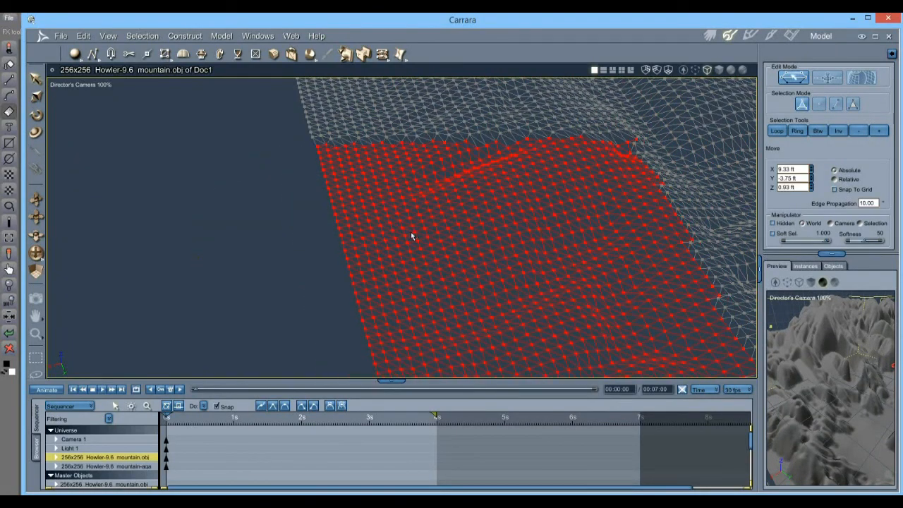
- Pull the selected vertex patch away from the surrounding mesh with the Magnet tool and deform a small spot beside it
left_click(111, 54)
left_click_drag(322, 214, 339, 297)
left_click_drag(332, 101, 349, 122)
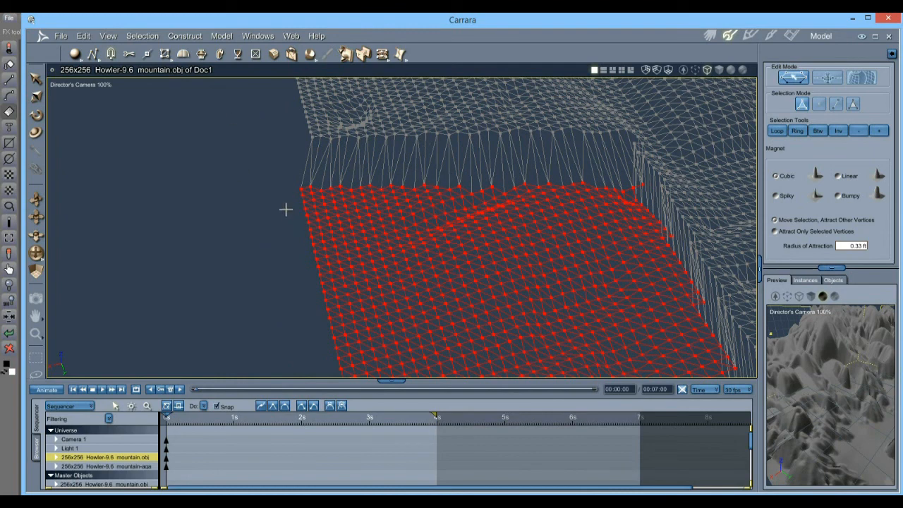
- Delete the selected patch from the mountain mesh, applying the deletion to polygons
key("Delete")
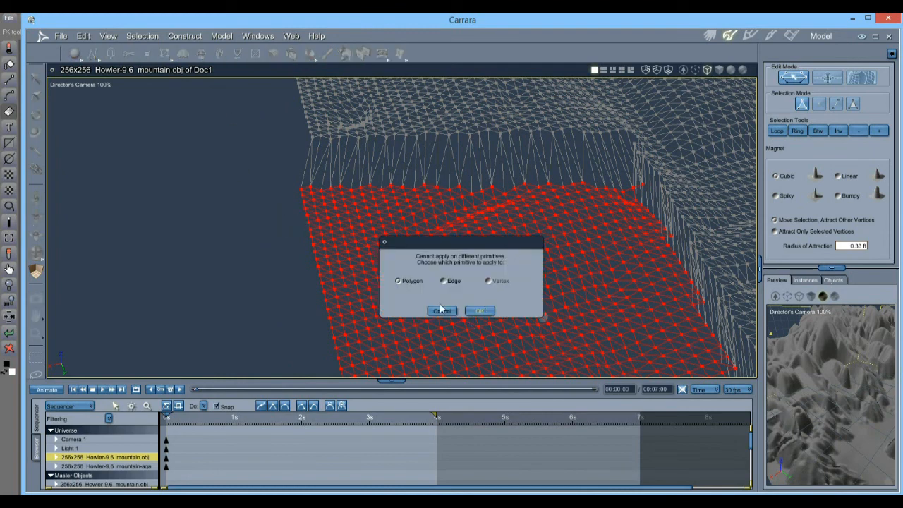
left_click(481, 311)
key("Delete")
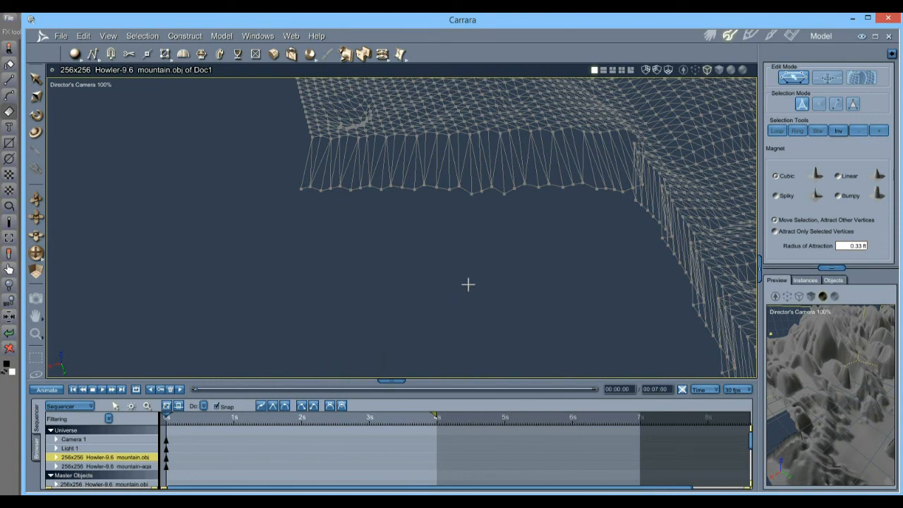
middle_click_drag(522, 232, 267, 164)
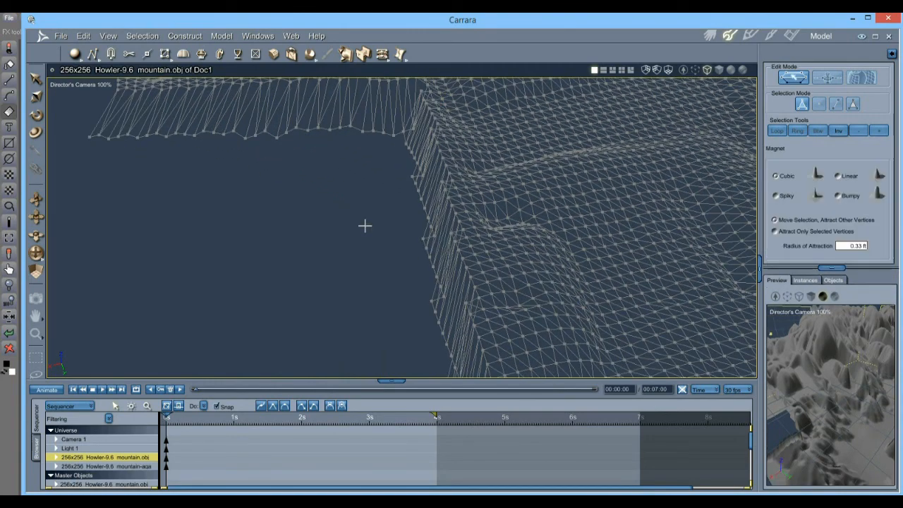
scroll(365, 225, "down", 3)
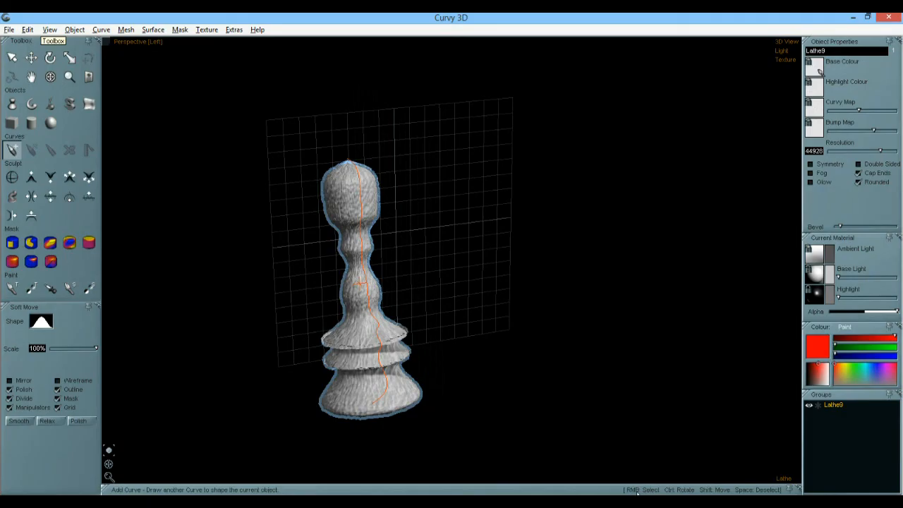
- Switch to Curvy 3D, try reshaping the lathe object with an added side curve, and undo that curve
mouse_move(469, 305)
left_mouse_down()
mouse_move(486, 376)
mouse_move(577, 255)
left_mouse_up()
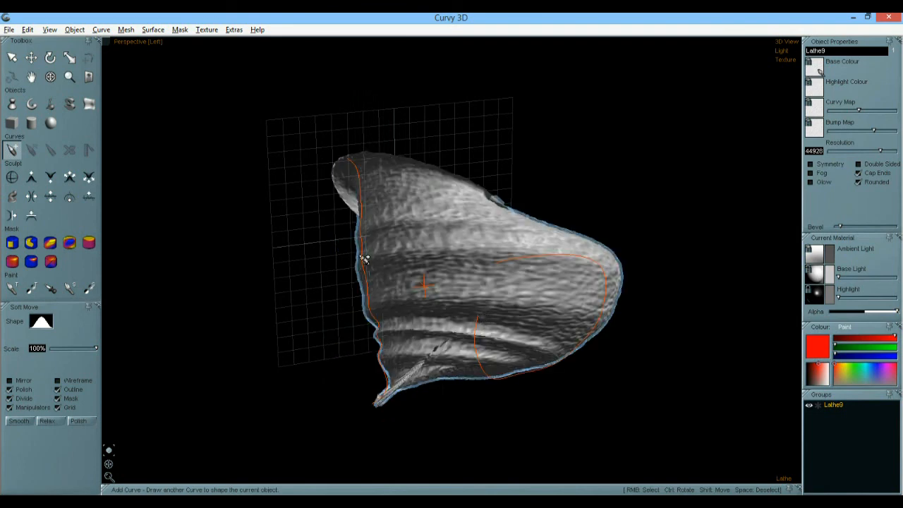
key("ctrl+z")
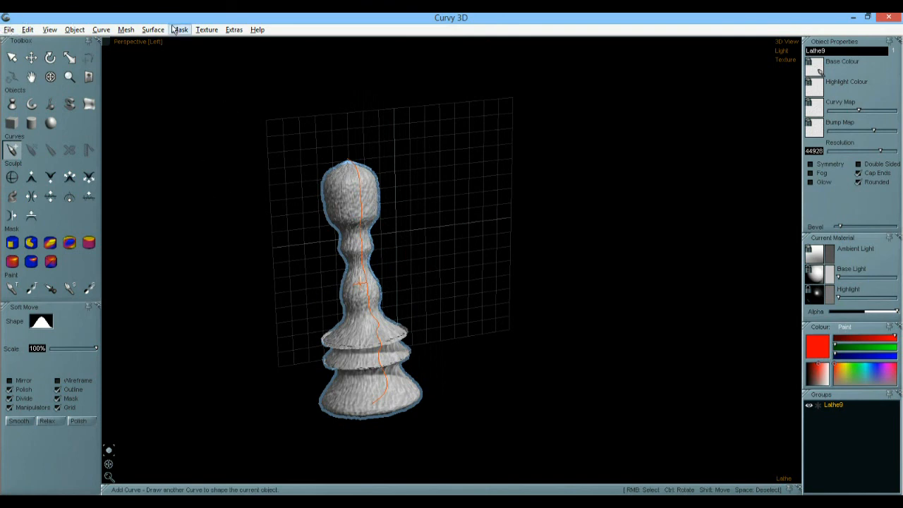
- Start importing an OBJ model and browse up to the DailyDose folder and into its OBJ subfolder
left_click(9, 32)
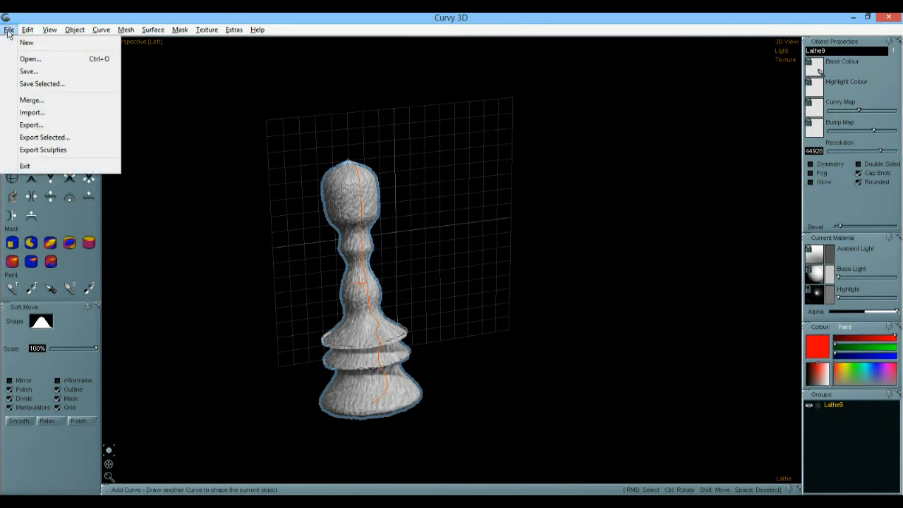
mouse_move(127, 31)
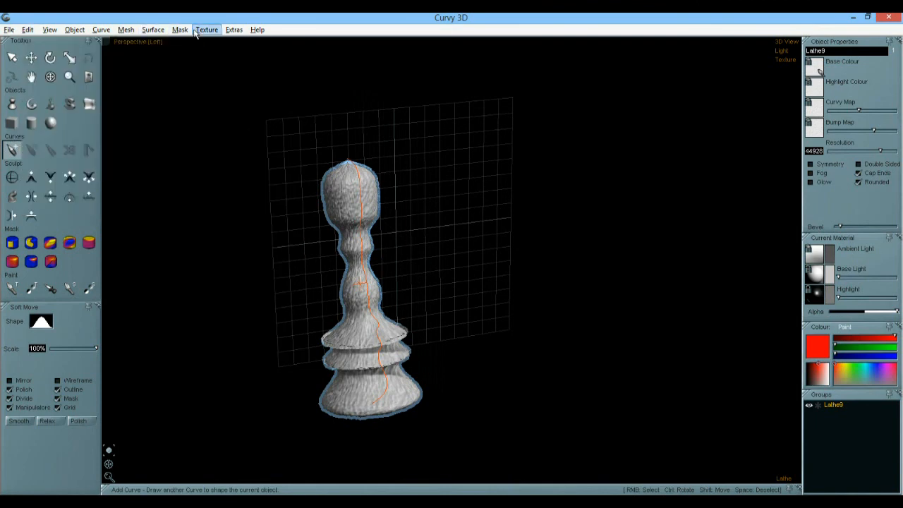
mouse_move(27, 31)
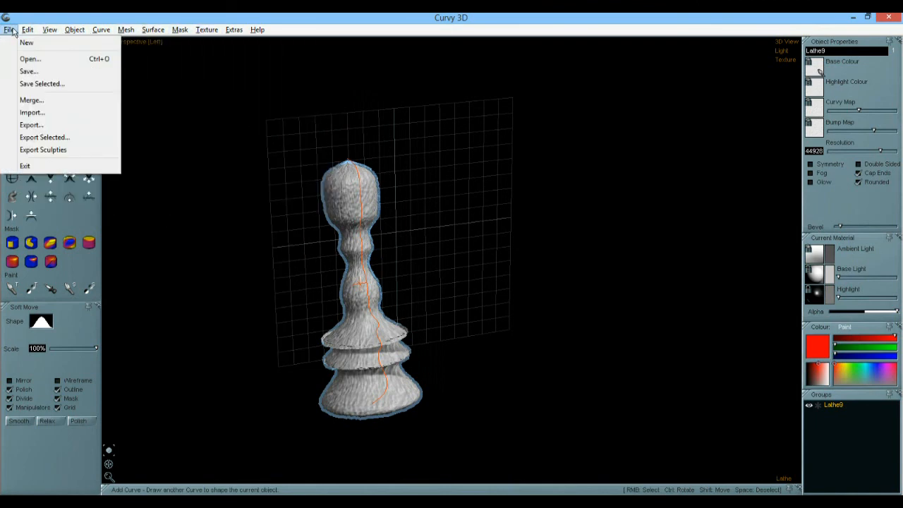
mouse_move(74, 29)
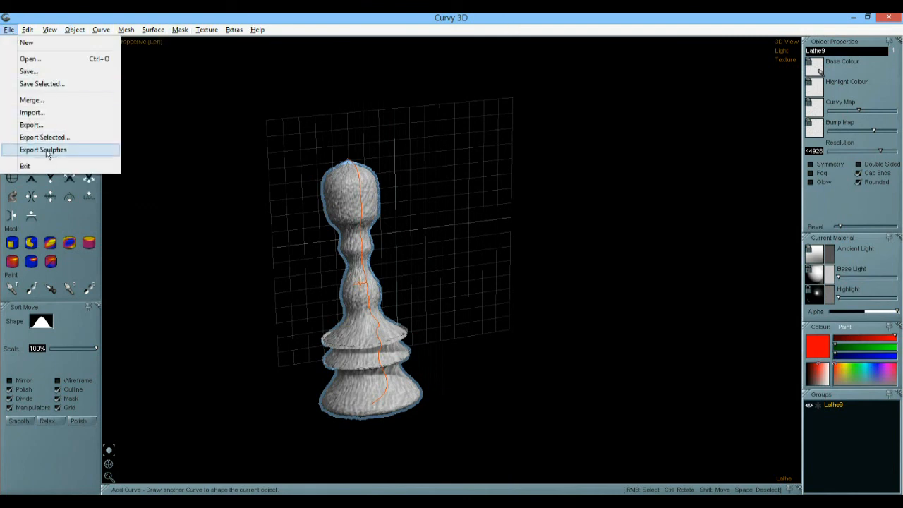
left_click(32, 115)
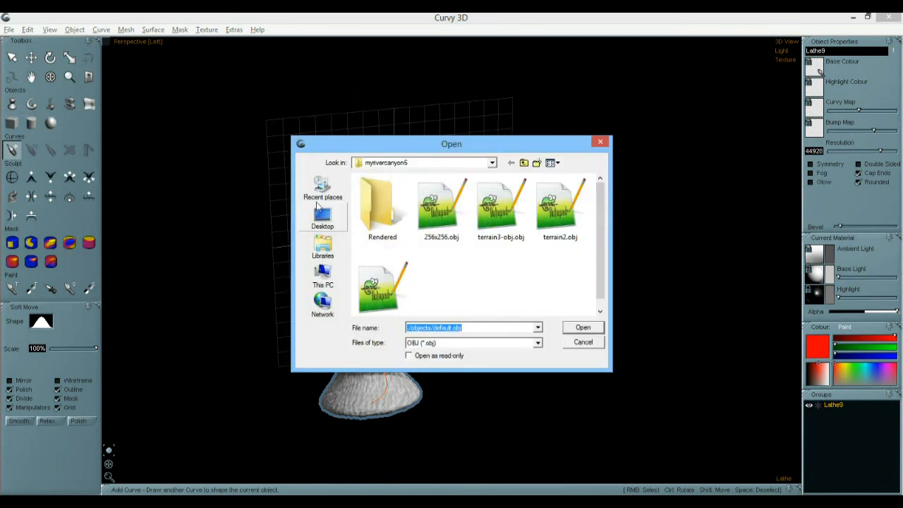
left_click_drag(385, 143, 209, 62)
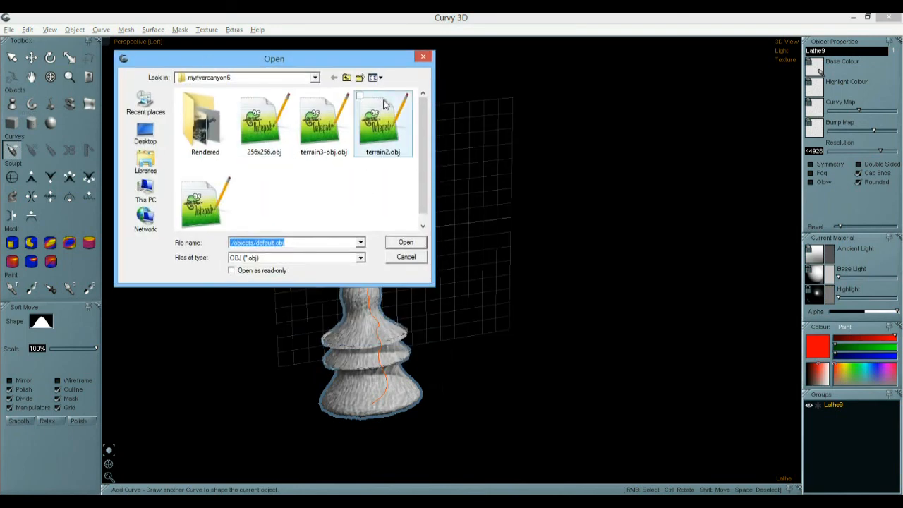
left_click(350, 82)
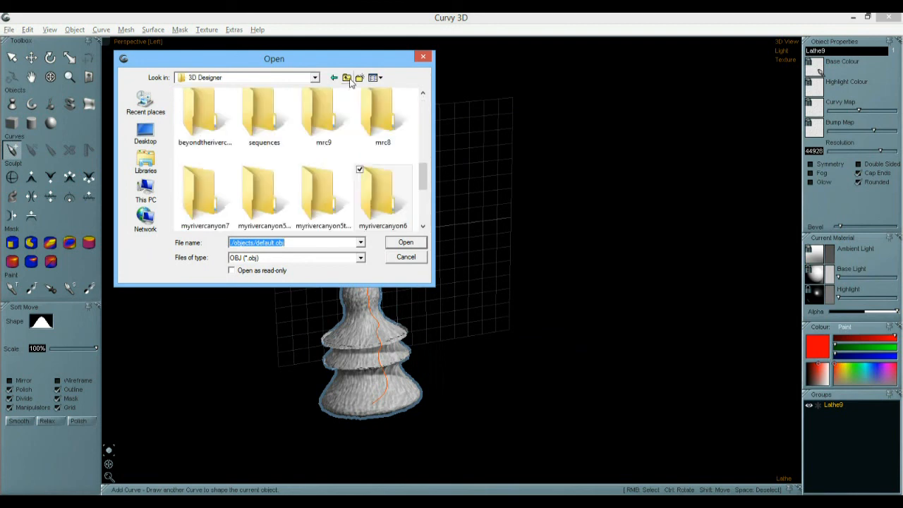
left_click(350, 82)
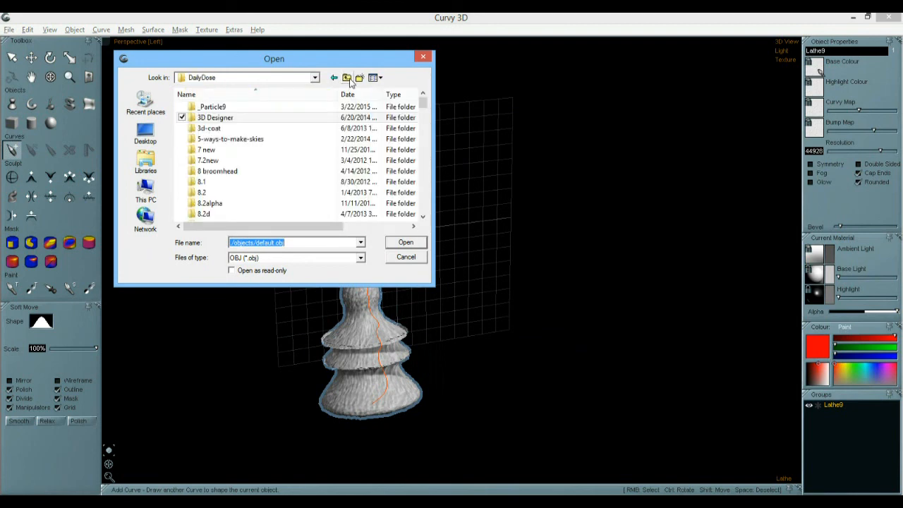
scroll(426, 200, "down", 5)
scroll(424, 197, "down", 12)
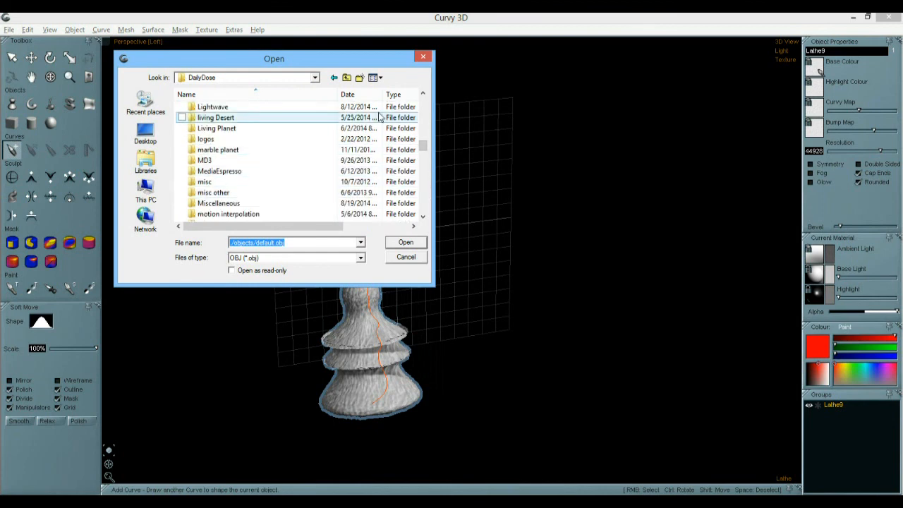
scroll(425, 200, "down", 4)
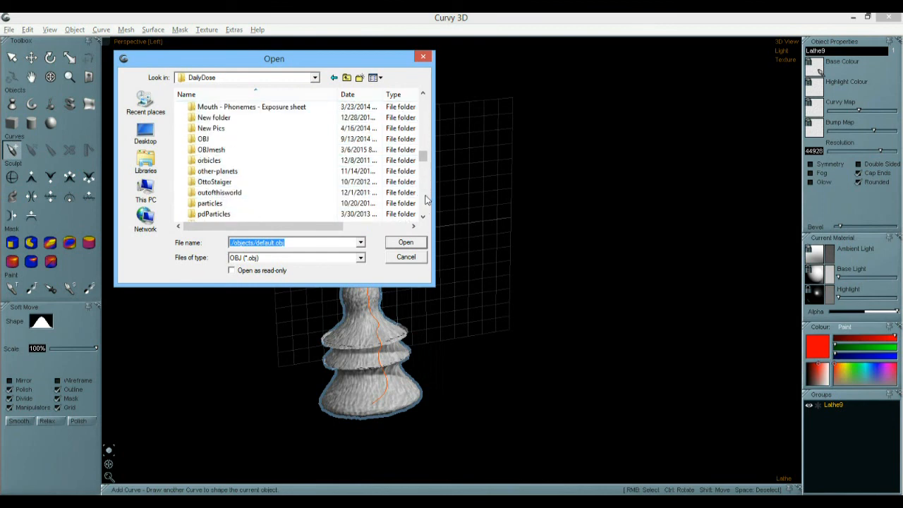
left_click(208, 141)
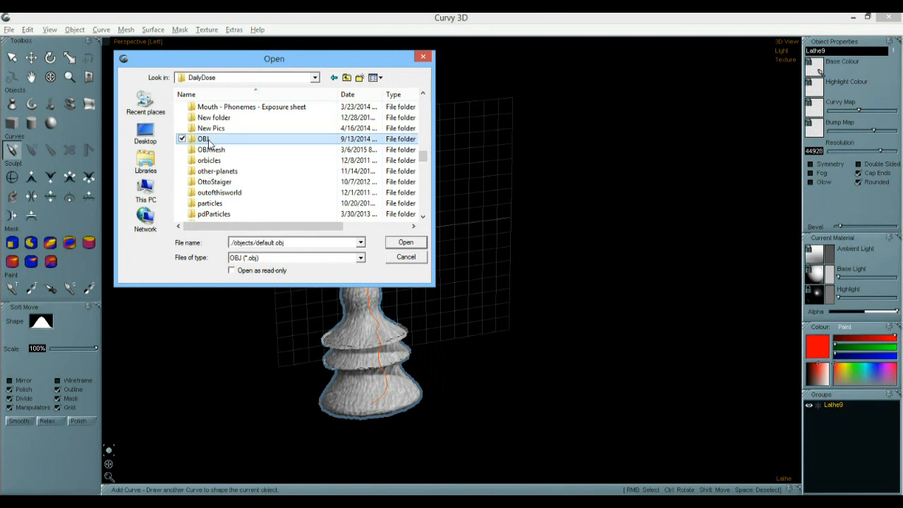
double_click(208, 141)
- Import 256x256_Howler-9.6_mountain-again.obj into the lathe scene and view the terrain from farther away and another angle
left_click(282, 118)
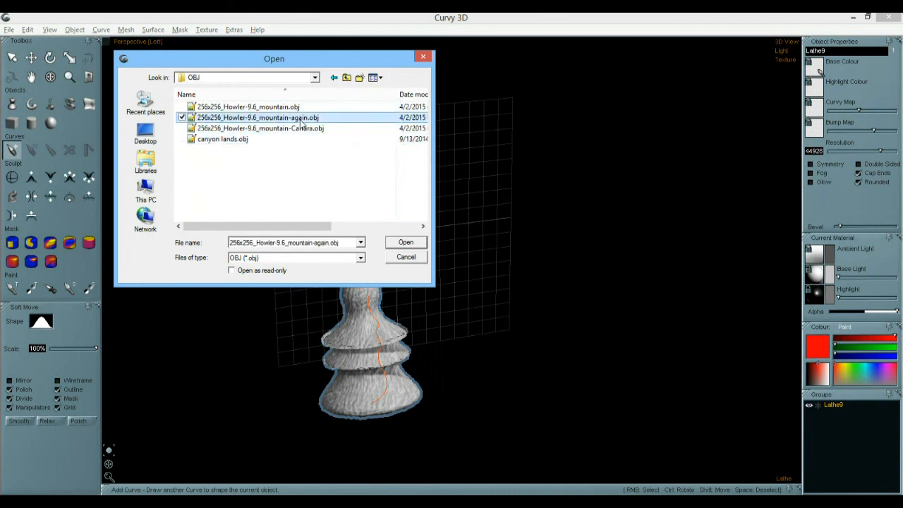
left_click(407, 243)
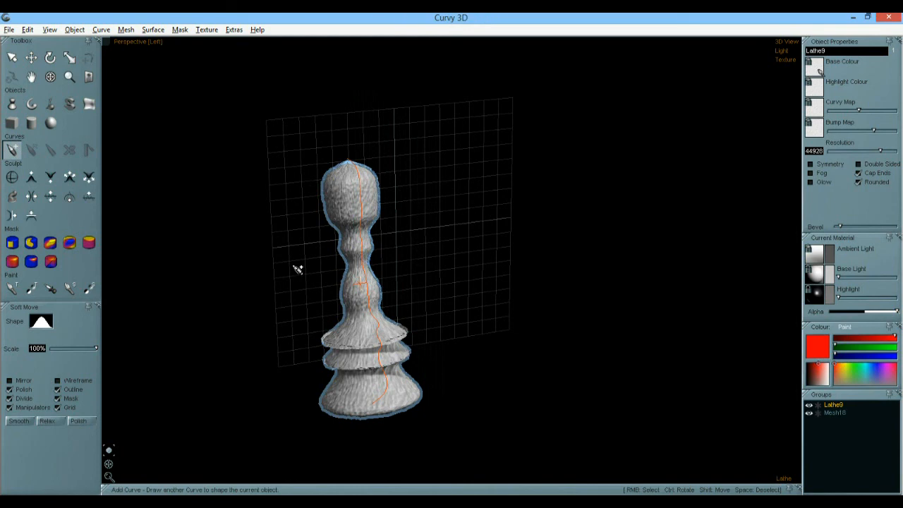
scroll(453, 215, "down", 5)
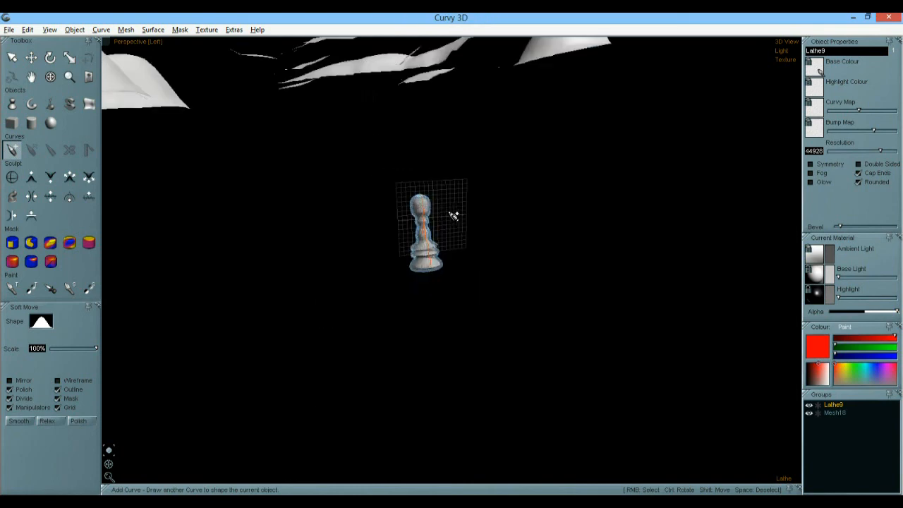
scroll(453, 215, "down", 3)
scroll(448, 205, "up", 2)
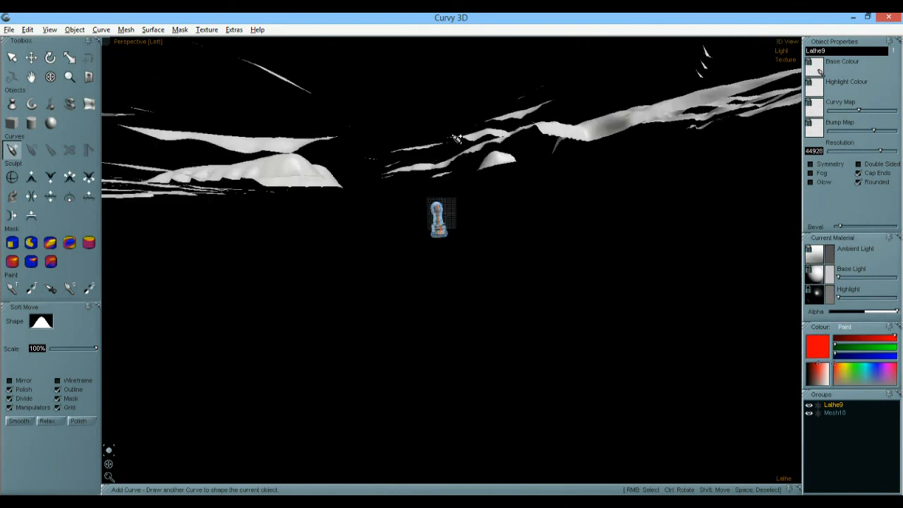
key("o")
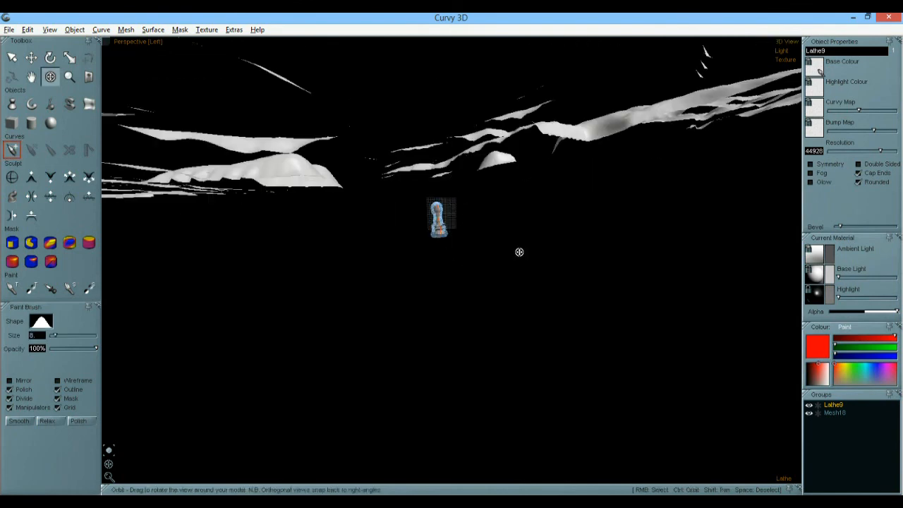
left_click_drag(515, 209, 400, 94)
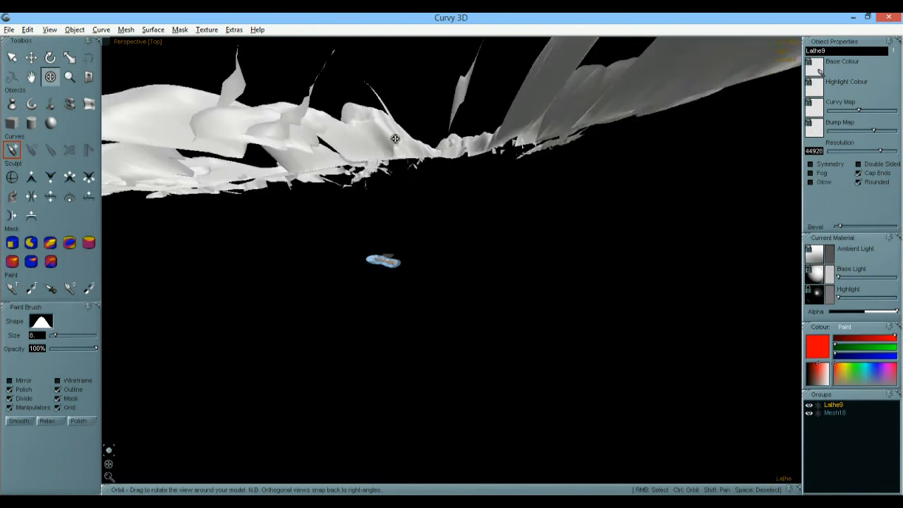
- Clear the current model and start with an empty scene
left_click(9, 29)
left_click(20, 43)
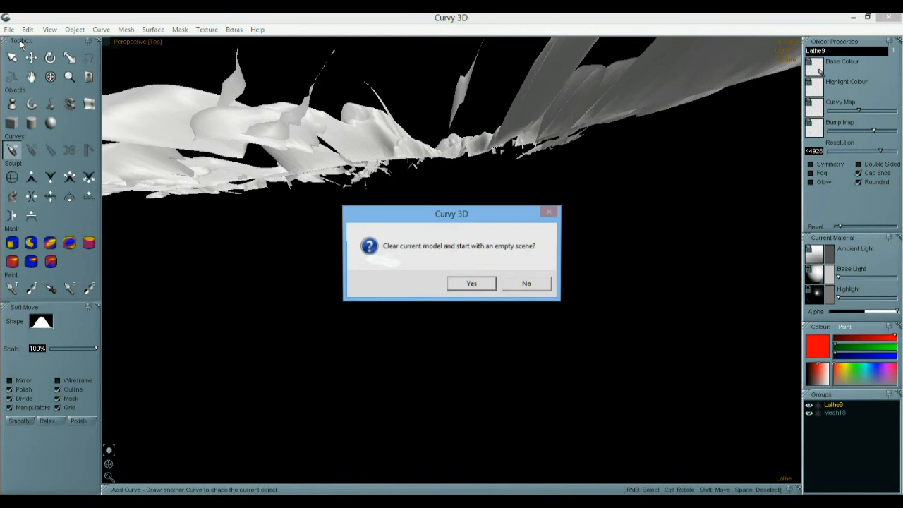
left_click(470, 284)
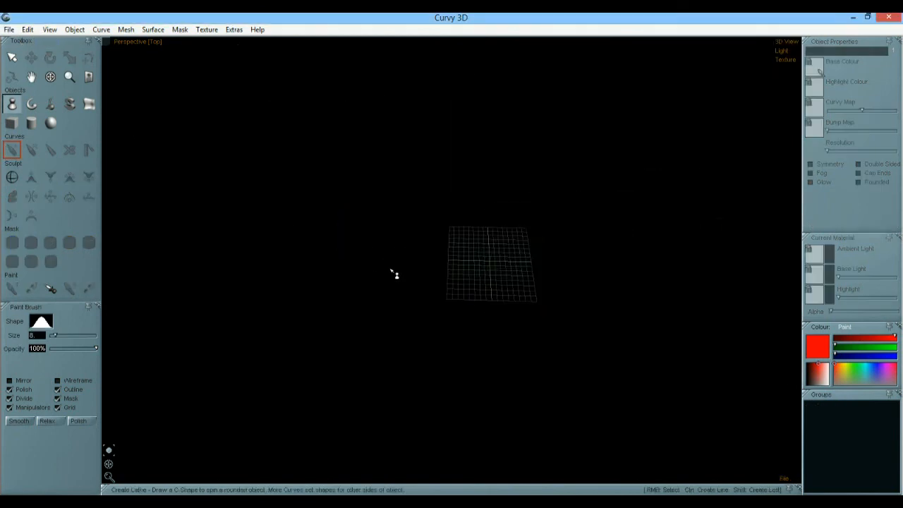
scroll(439, 243, "down", 2)
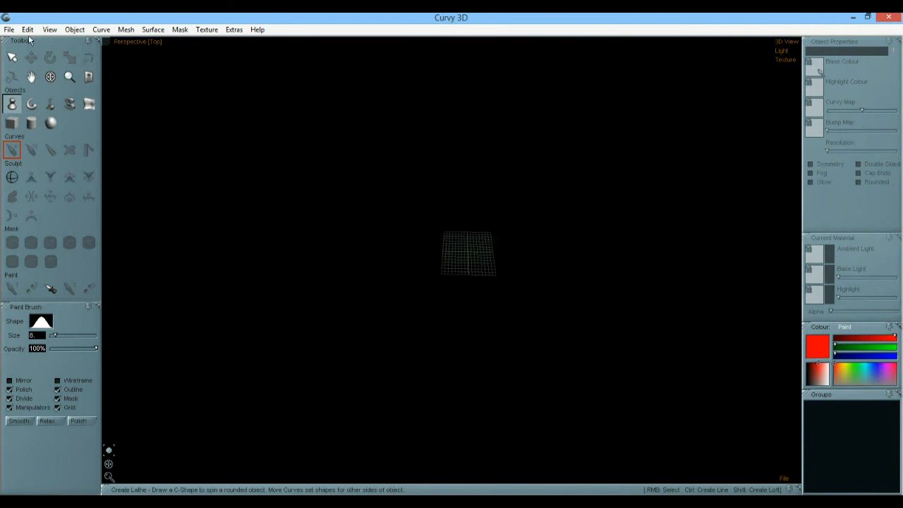
- Import 256x256_Howler-9.6_mountain.obj into the empty scene, keeping the OBJ file type
left_click(9, 30)
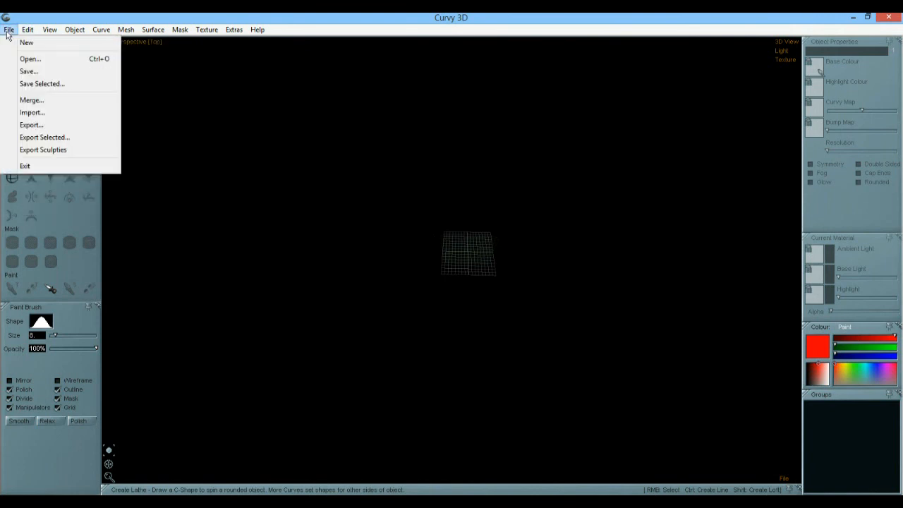
left_click(53, 112)
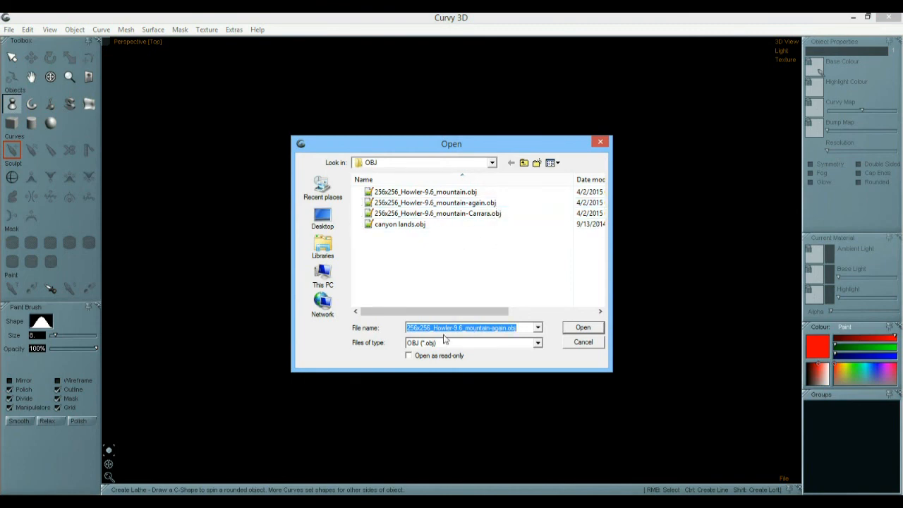
left_click(498, 343)
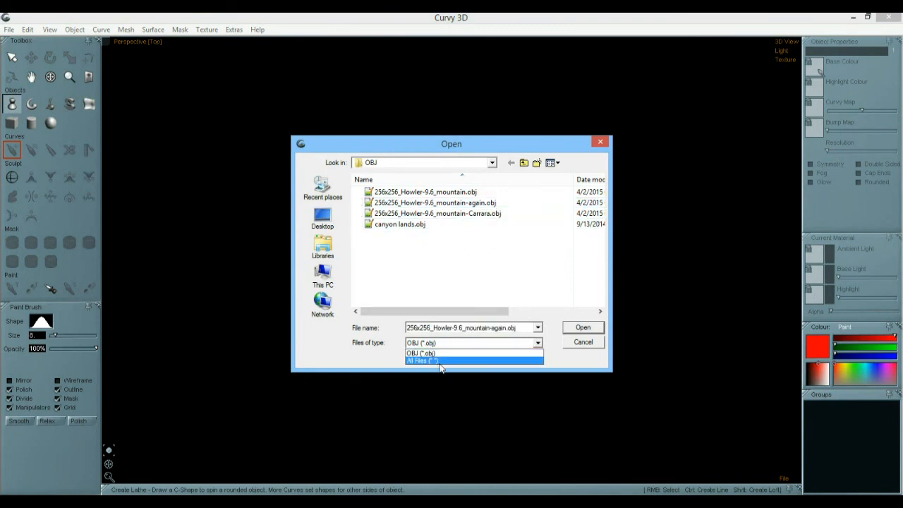
left_click(536, 313)
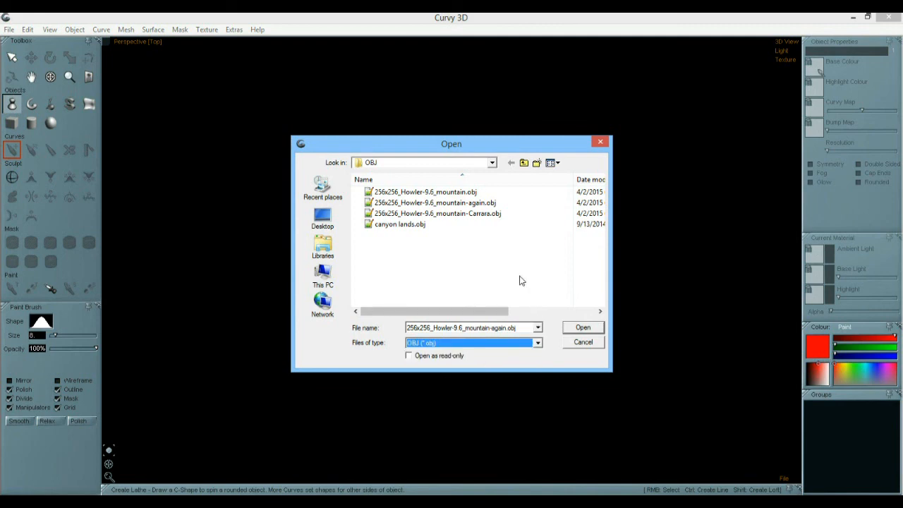
double_click(442, 192)
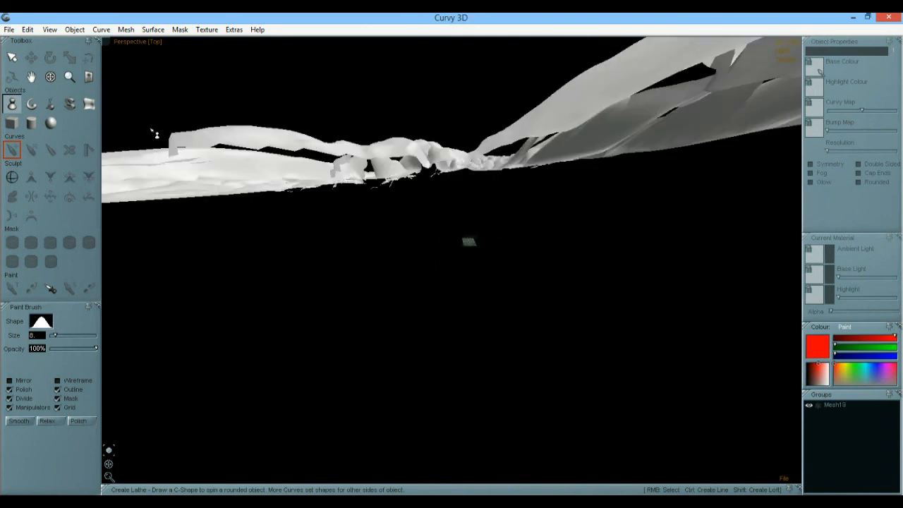
- Examine the imported mountain's peaks and slopes from several angles and up close
left_click(31, 77)
left_click_drag(418, 157, 447, 198)
left_click(50, 77)
mouse_move(491, 228)
left_mouse_down()
mouse_move(489, 268)
mouse_move(488, 220)
left_mouse_up()
mouse_move(378, 307)
left_mouse_down()
mouse_move(391, 310)
mouse_move(381, 294)
left_mouse_up()
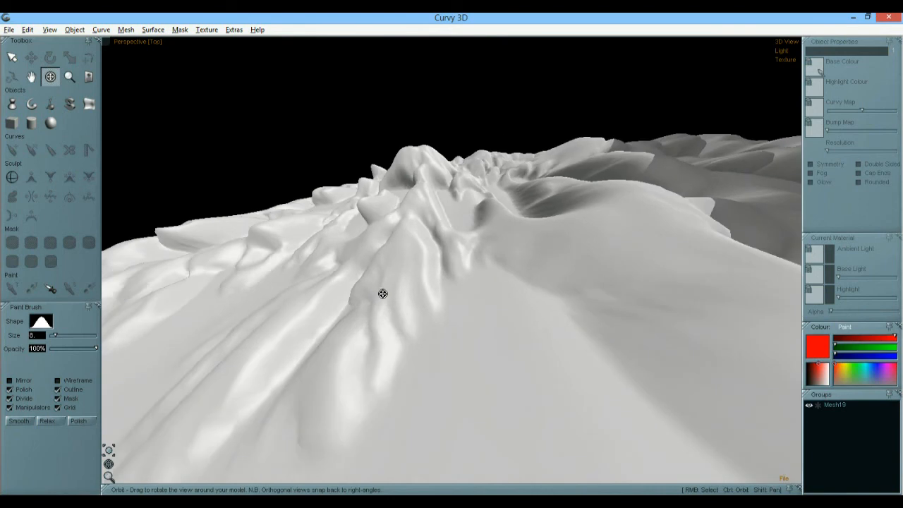
left_click(69, 79)
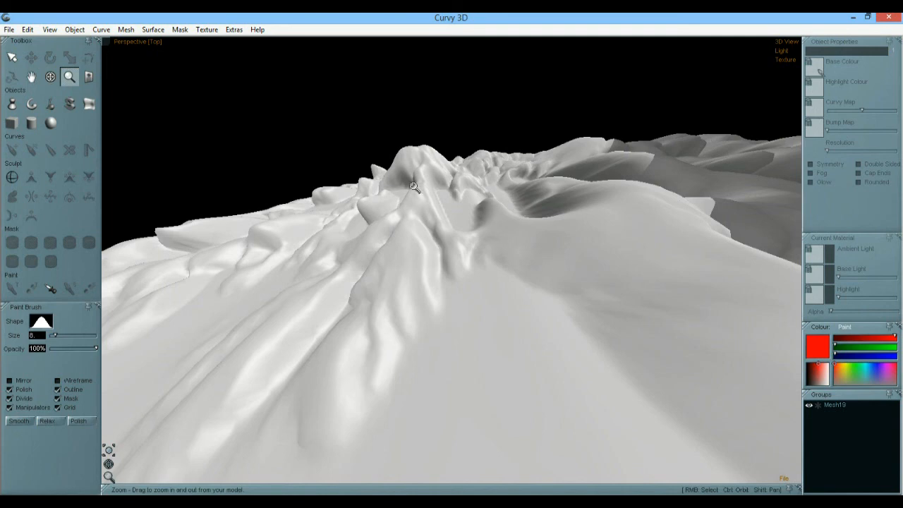
left_click_drag(431, 205, 498, 258)
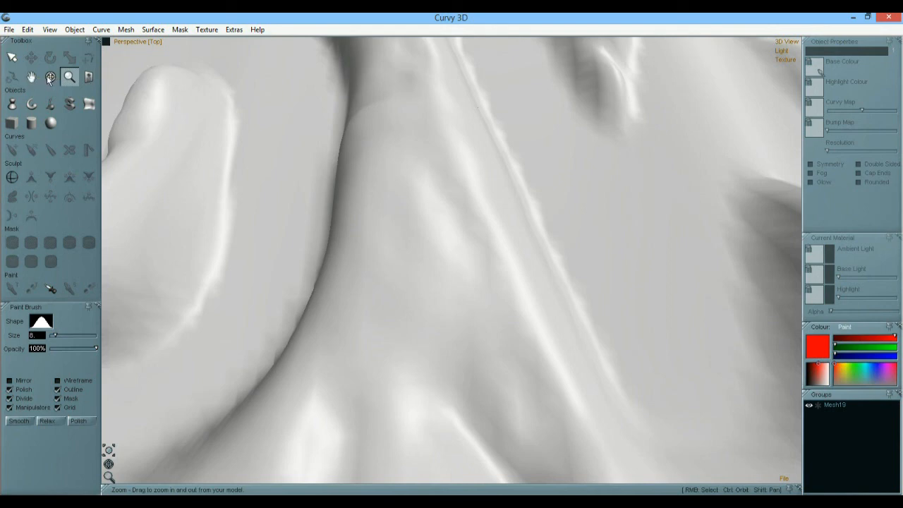
- Select the imported mountain mesh and move it along its axes to the centre of the view
left_click(12, 58)
left_click(317, 153)
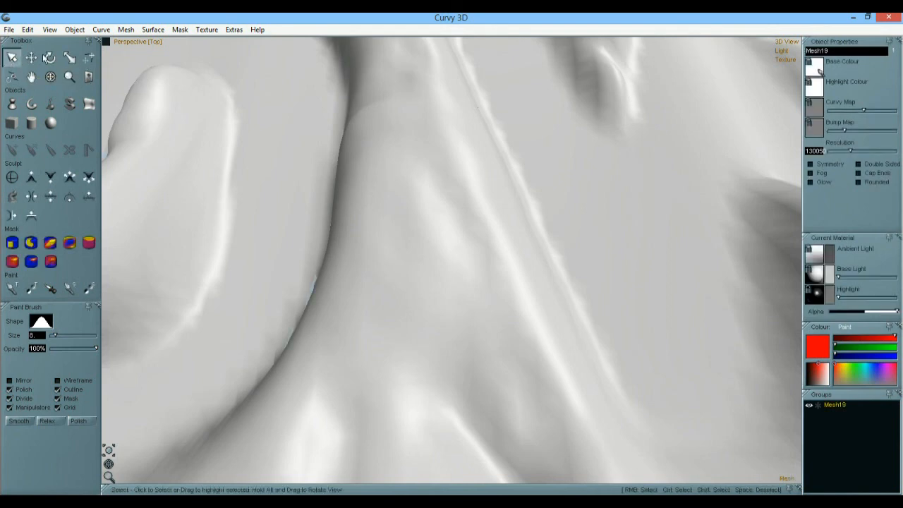
left_click(69, 58)
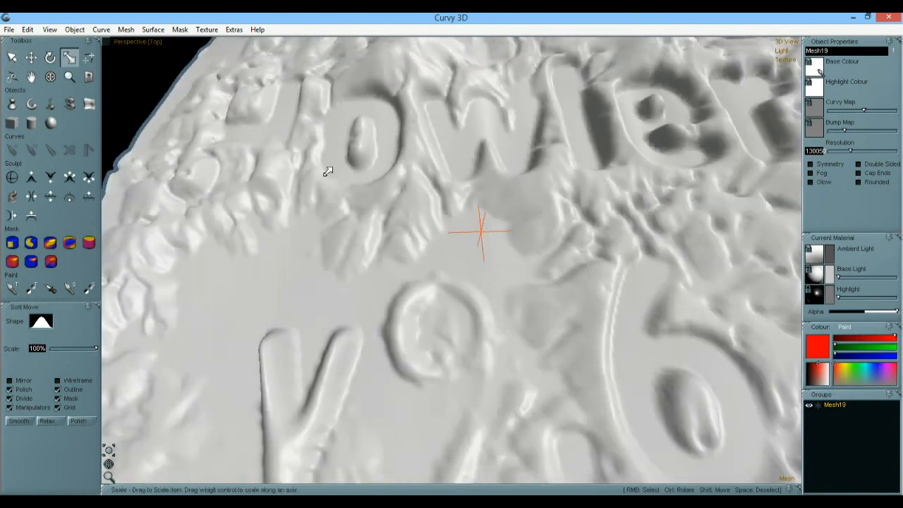
scroll(283, 177, "down", 5)
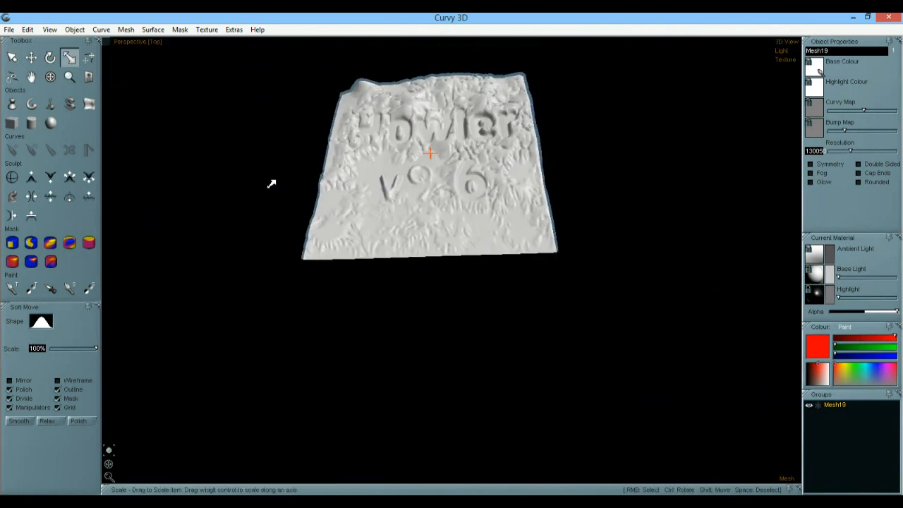
left_click(31, 57)
left_click_drag(470, 156, 472, 179)
left_click_drag(449, 129, 444, 128)
left_click_drag(449, 201, 449, 280)
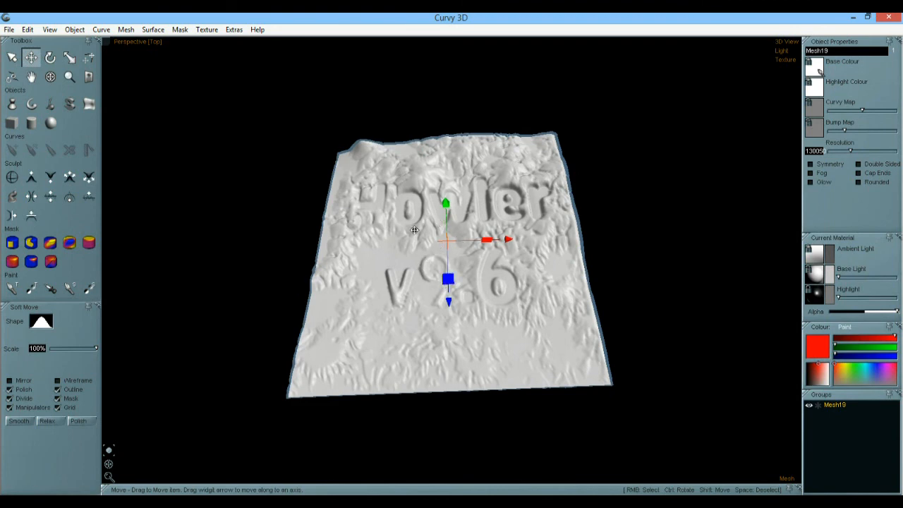
- Scale the mountain mesh along its vertical axis in two passes to exaggerate the peaks, and view it from another angle
left_click(73, 61)
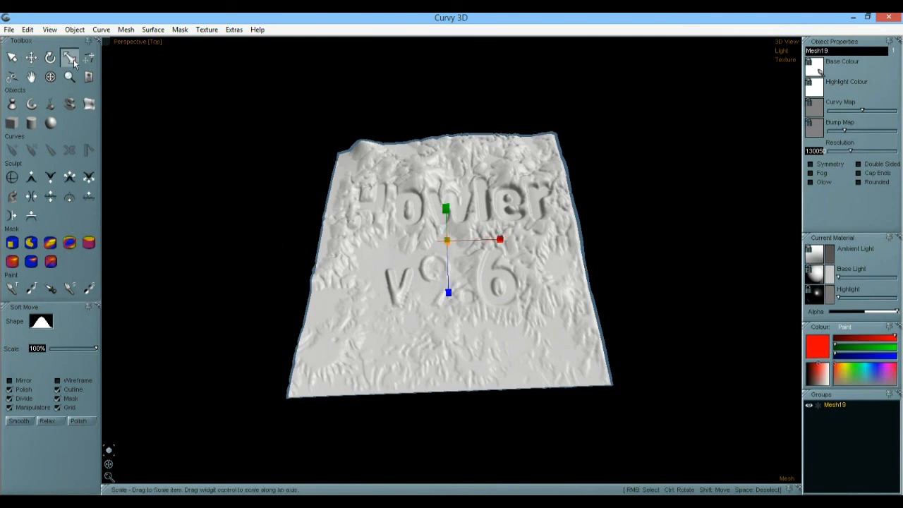
left_click_drag(446, 211, 367, 33)
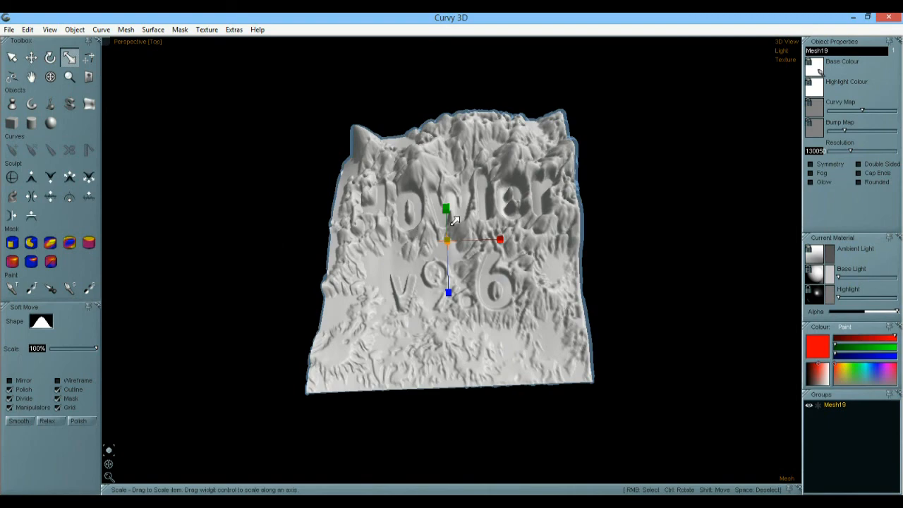
left_click_drag(446, 211, 455, 271)
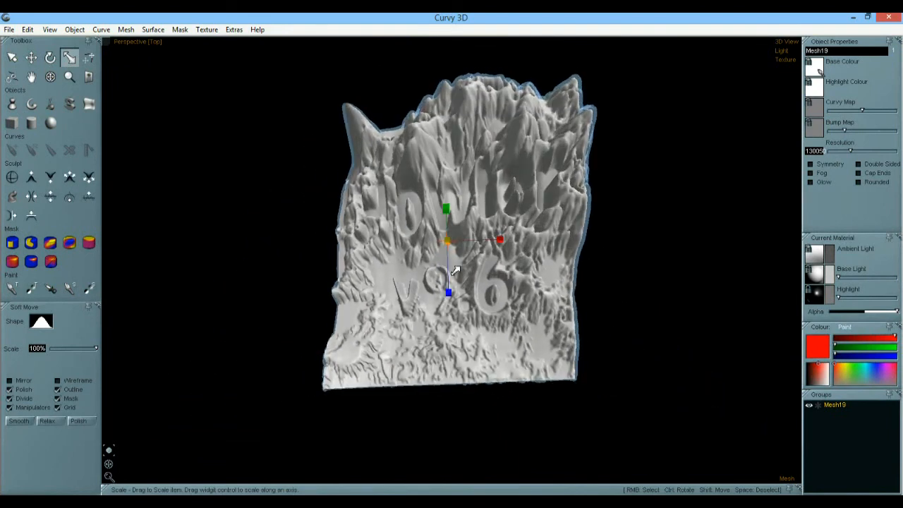
key("p")
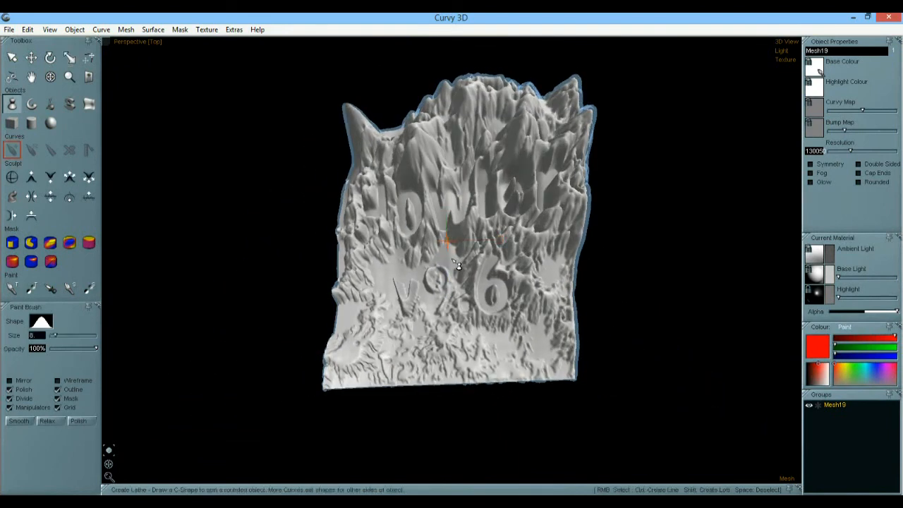
key("ctrl")
left_click_drag(463, 278, 487, 259)
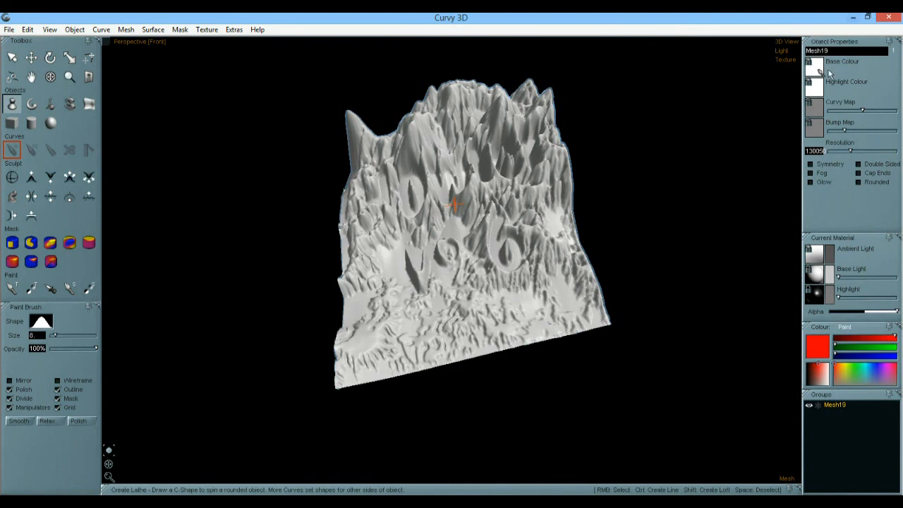
- Switch to Howler, store the terrain texture from 3D Designer as an image and accept the render
left_click(853, 17)
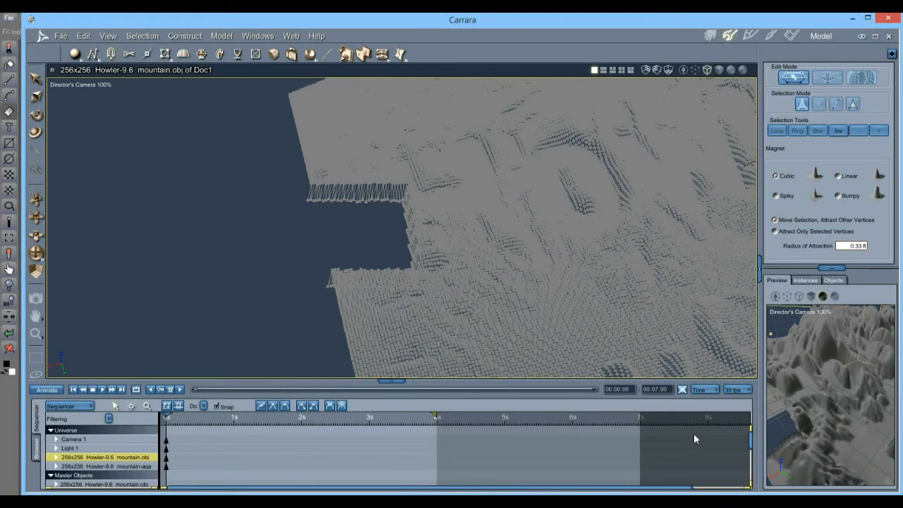
left_click(852, 19)
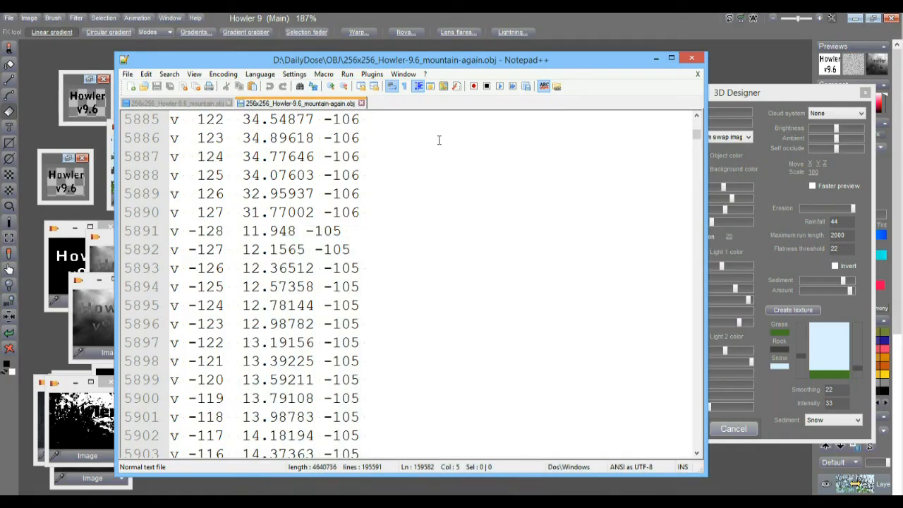
left_click(430, 16)
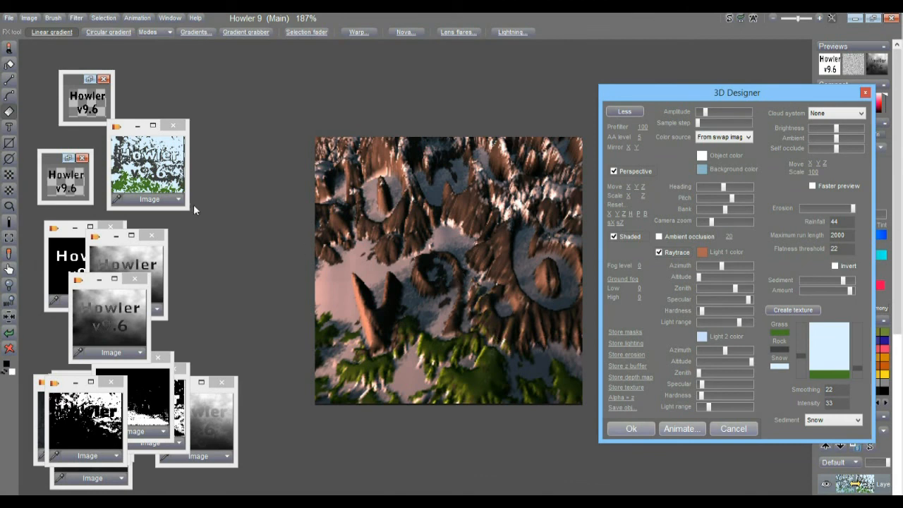
left_click(631, 388)
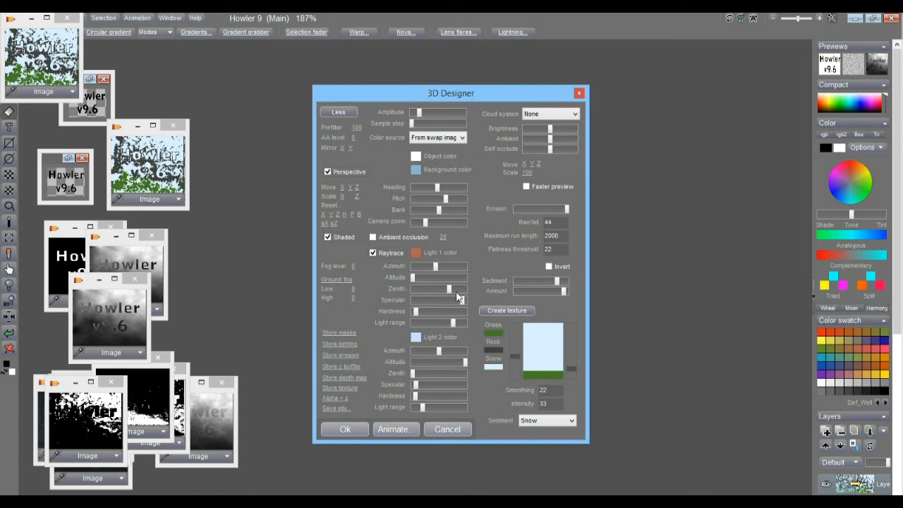
left_click(351, 432)
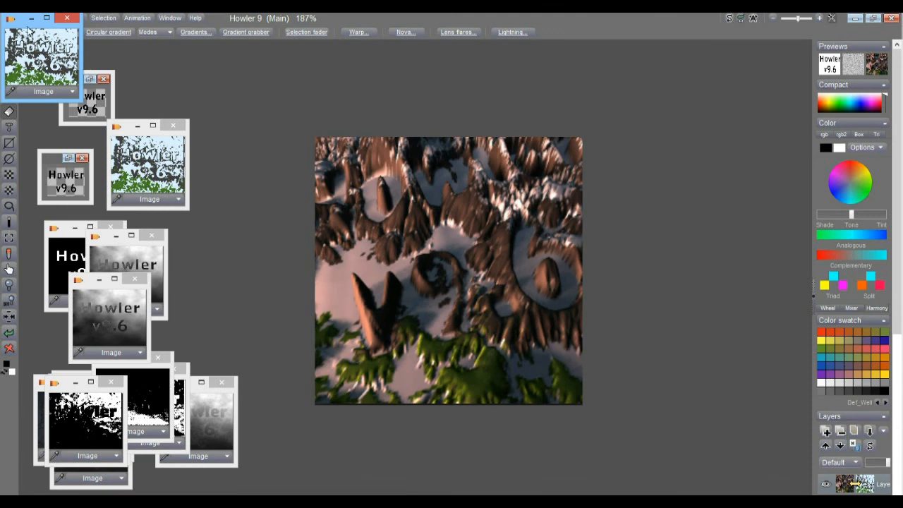
- Enlarge the newly stored texture image window and place it beside the rendered terrain
left_click_drag(29, 29, 261, 85)
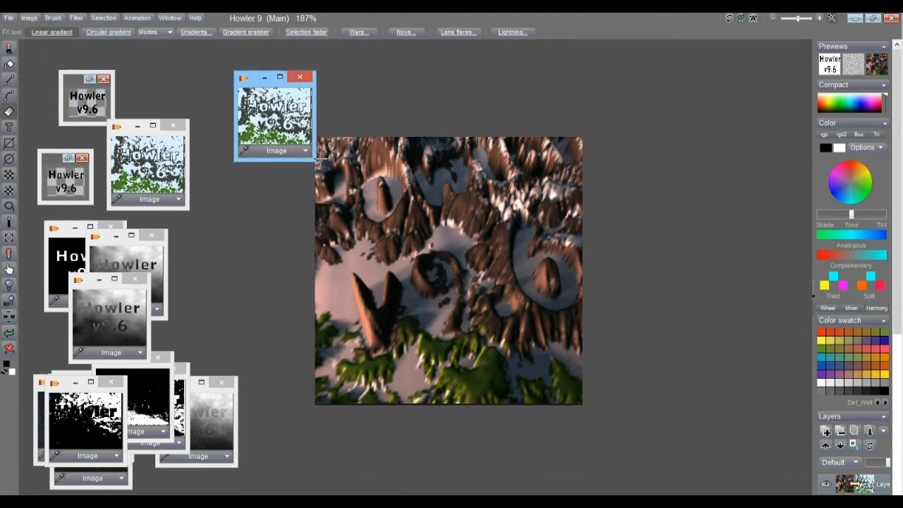
left_click_drag(314, 161, 432, 270)
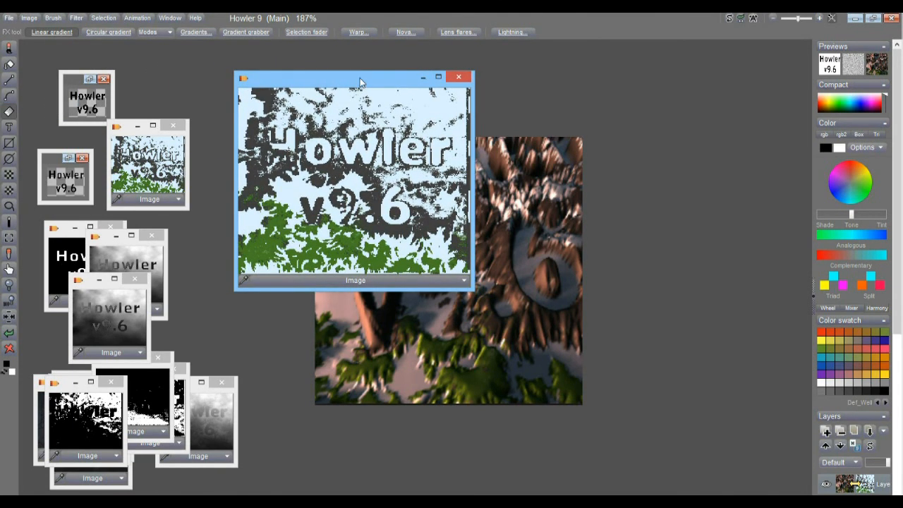
left_click_drag(369, 82, 183, 69)
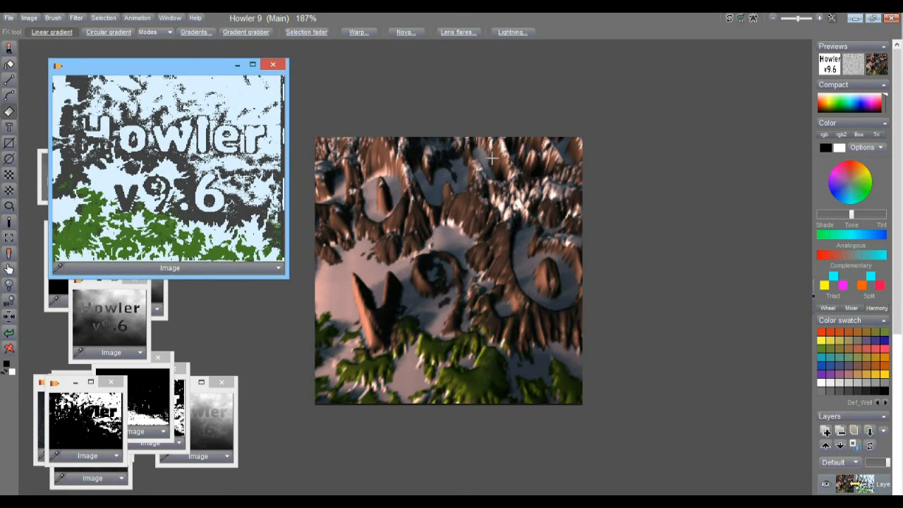
- Compare the rendered terrain with its flat texture by toggling the swap image, ending on the texture
left_click(729, 19)
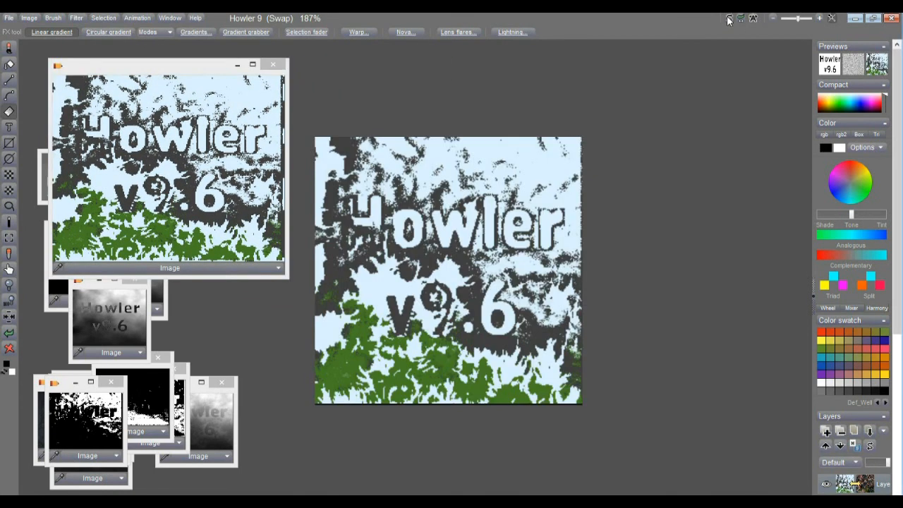
left_click(729, 19)
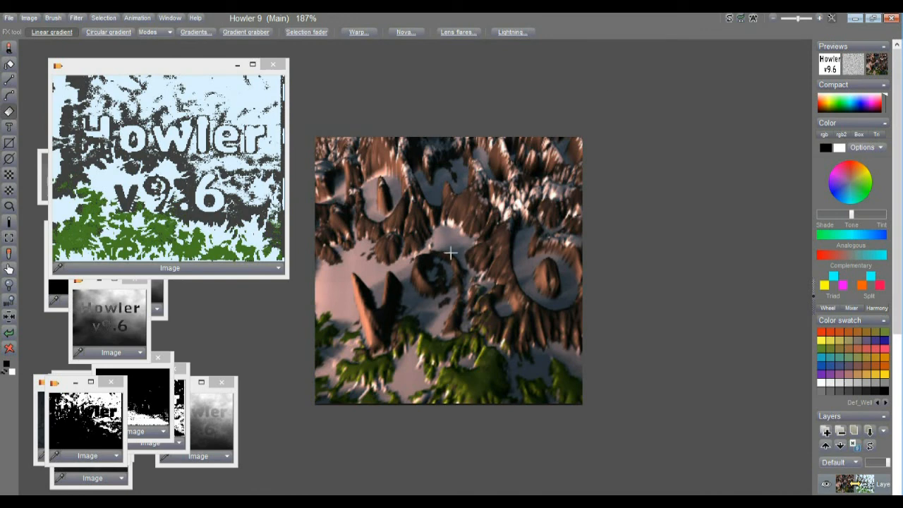
left_click(729, 20)
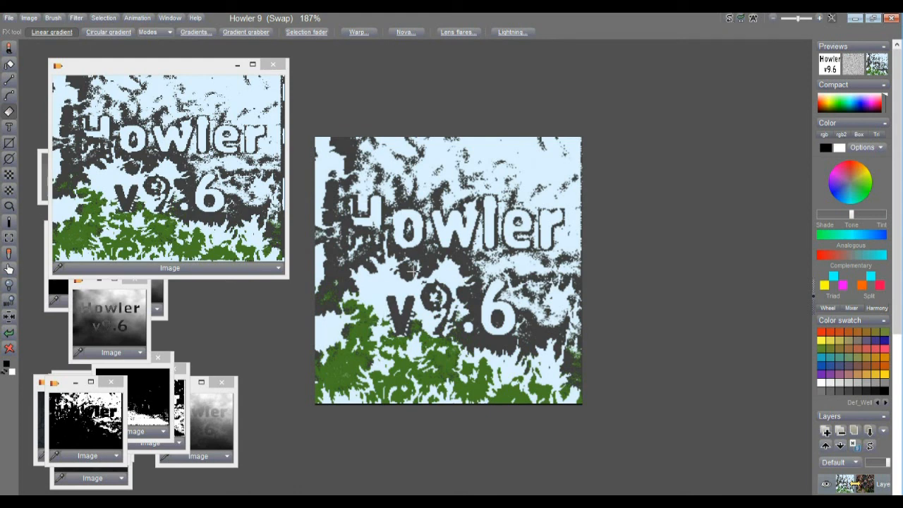
- Examine the texture's snow, rock and grass areas around the Howler v9.6 lettering up close
scroll(449, 268, "up", 1)
scroll(448, 268, "up", 5)
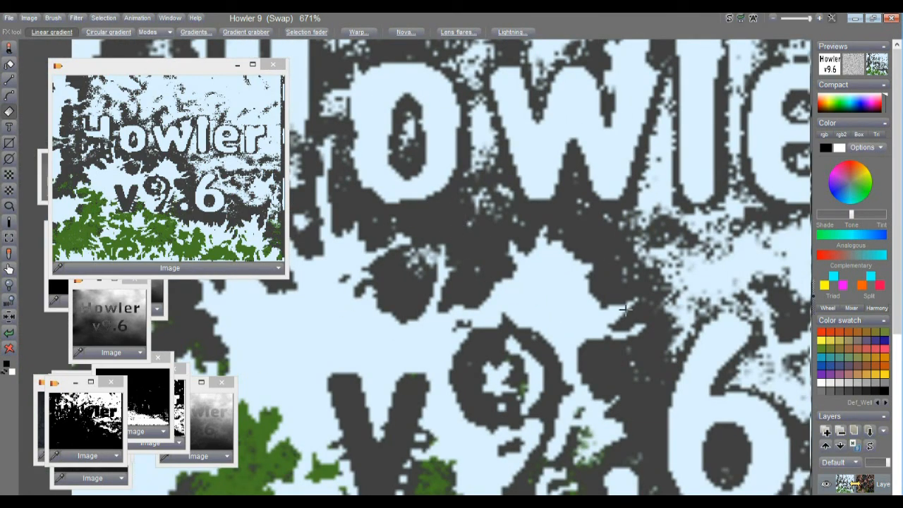
middle_click_drag(479, 341, 622, 88)
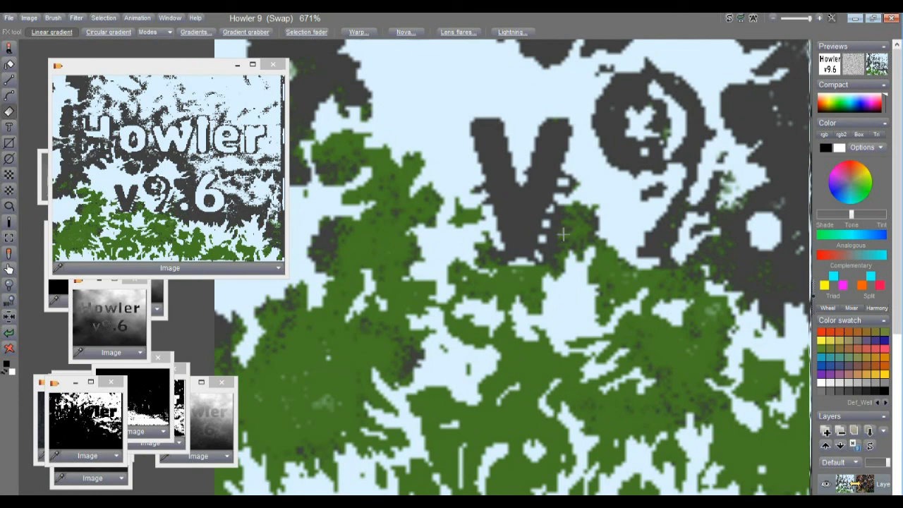
middle_click_drag(671, 205, 557, 265)
scroll(557, 264, "down", 3)
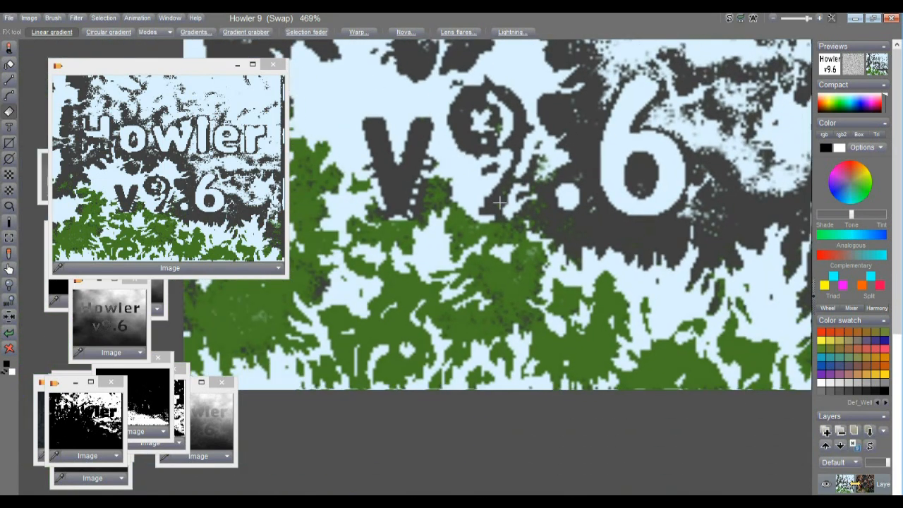
middle_click_drag(594, 128, 633, 130)
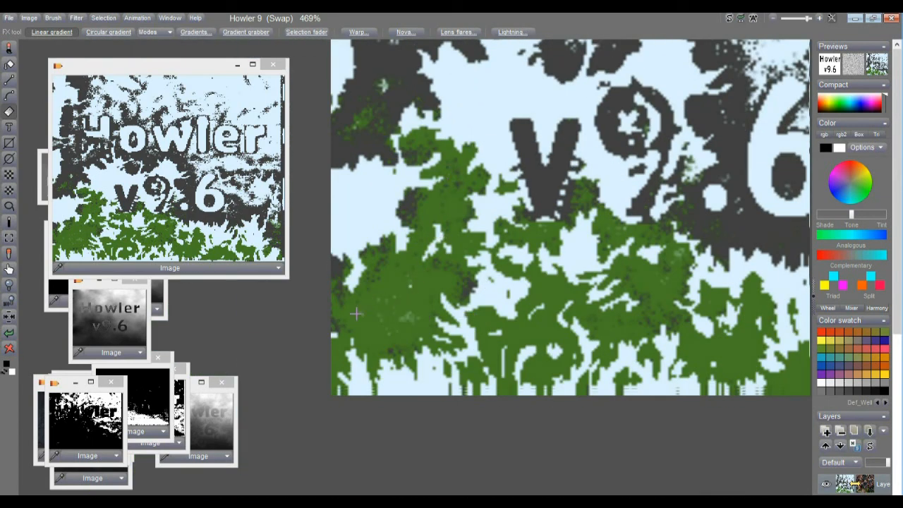
middle_click_drag(628, 216, 512, 419)
middle_click_drag(646, 210, 694, 195)
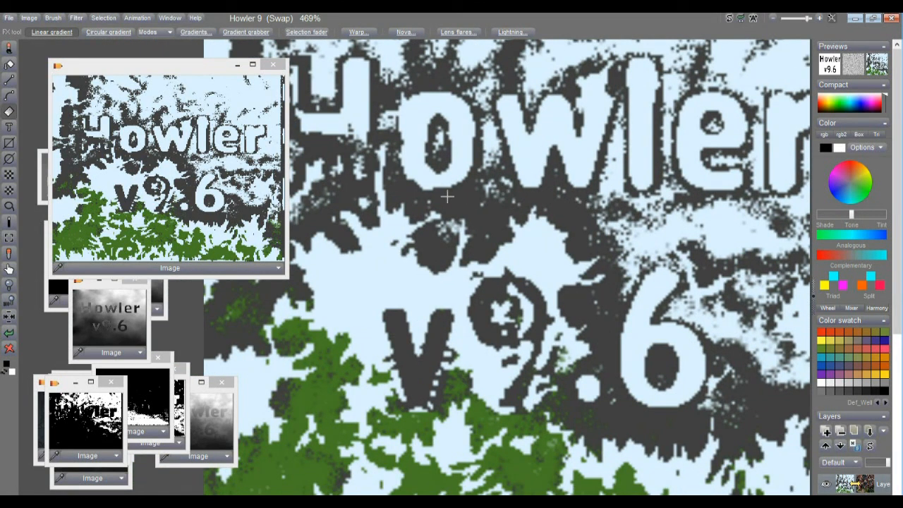
middle_click_drag(475, 213, 539, 243)
middle_click_drag(734, 195, 520, 205)
middle_click_drag(633, 182, 598, 303)
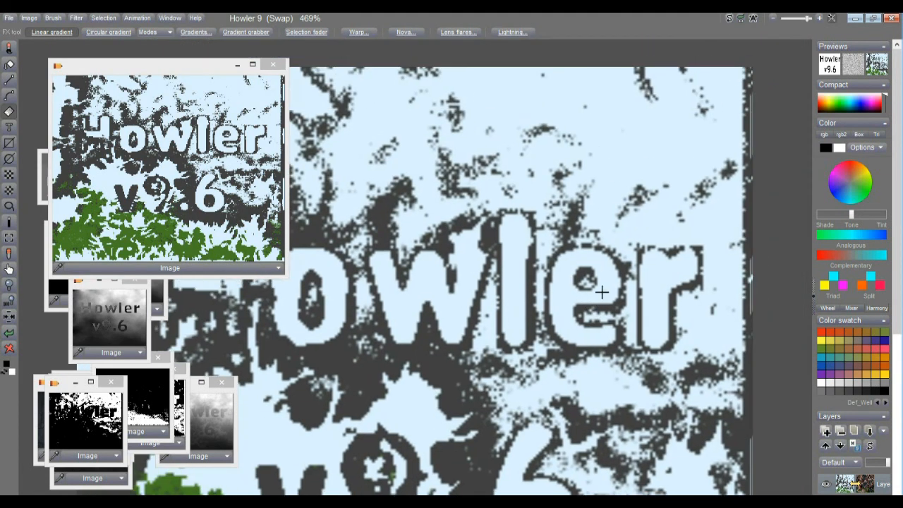
middle_click_drag(590, 203, 611, 215)
scroll(611, 216, "down", 5)
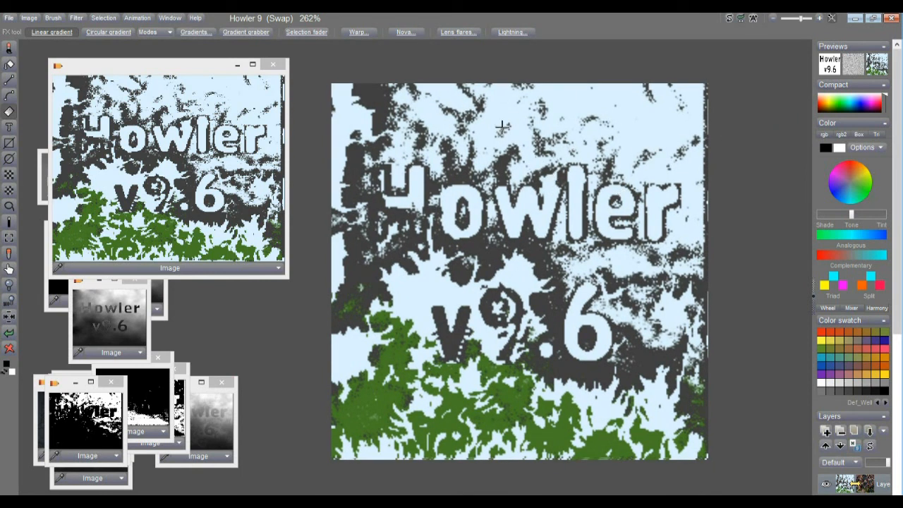
- Start saving the texture image in the DailyDose OBJ folder, with Jpg as the file type
left_click(10, 21)
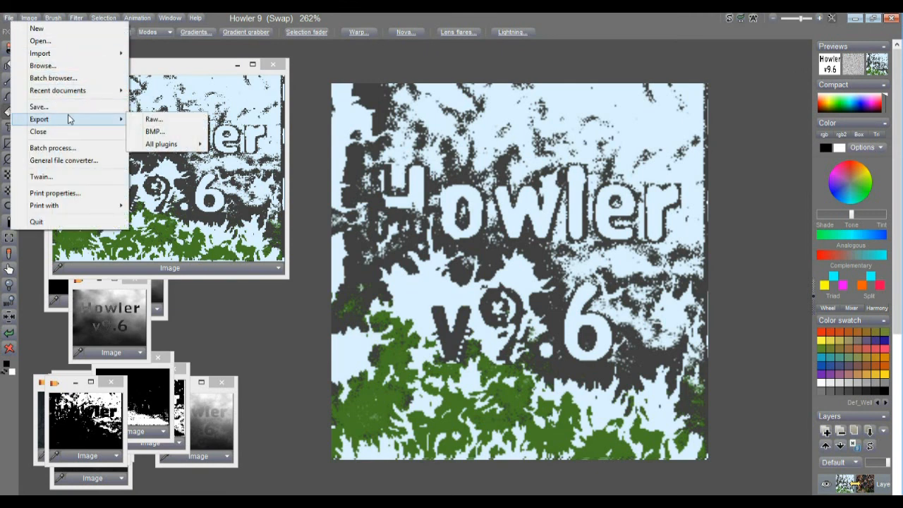
mouse_move(49, 58)
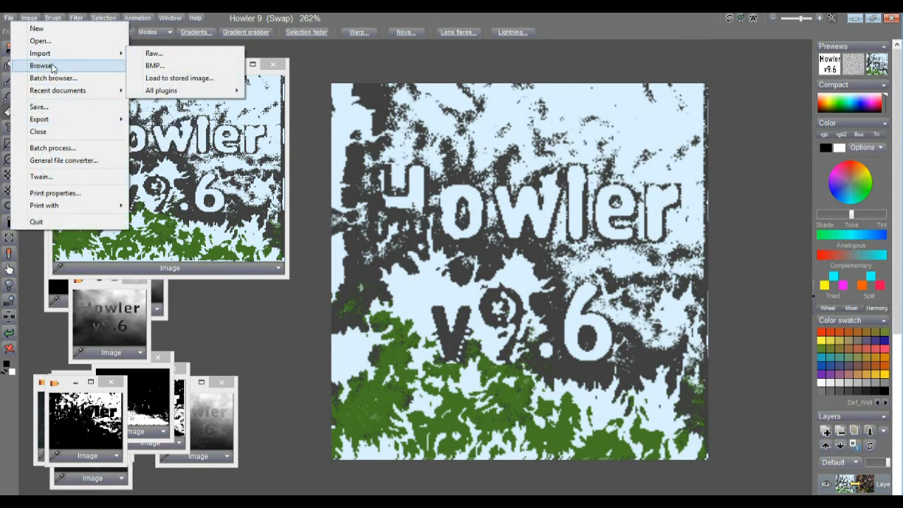
left_click(73, 109)
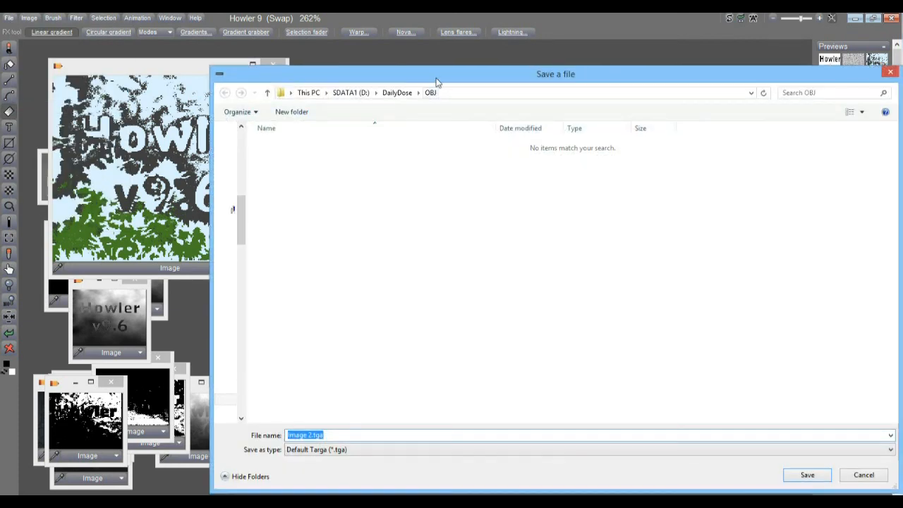
left_click_drag(436, 82, 360, 65)
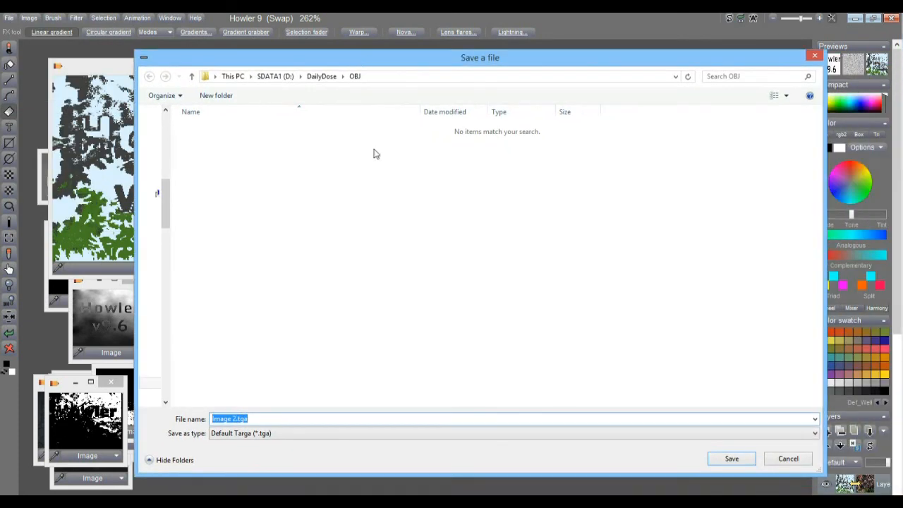
left_click(255, 433)
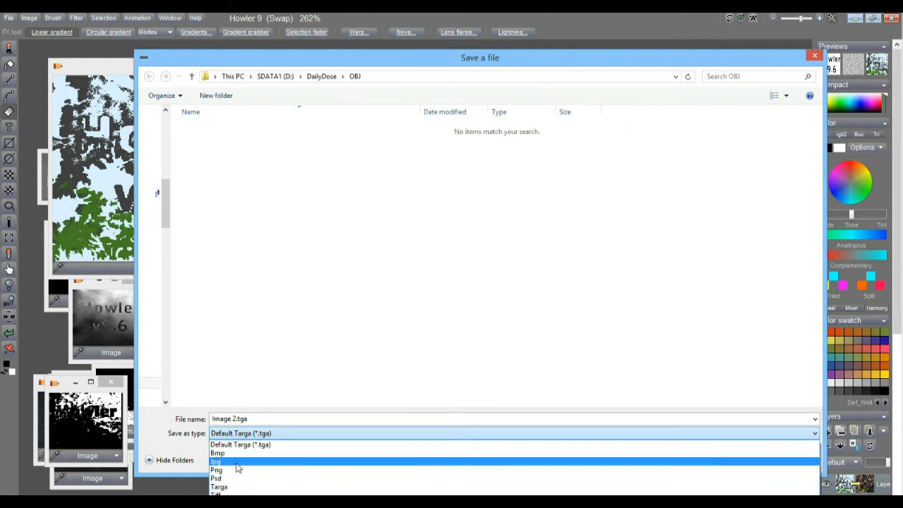
left_click(239, 463)
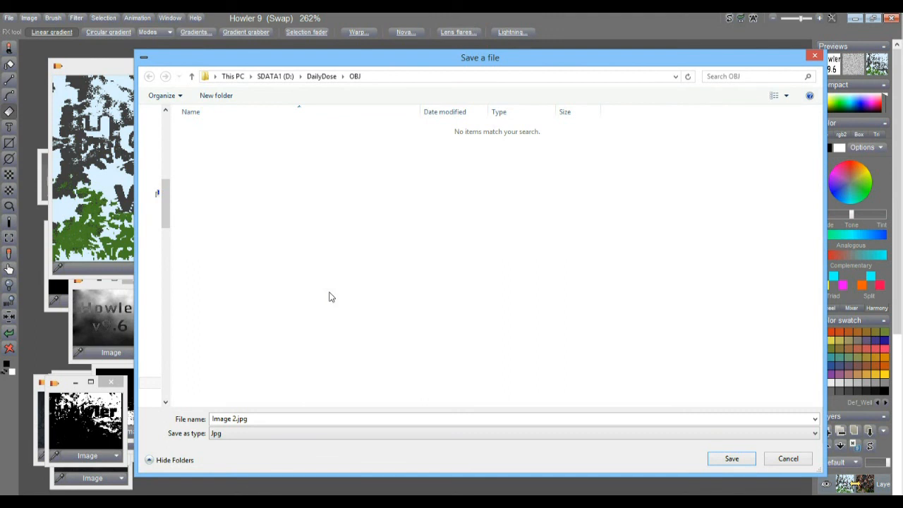
- Name the file Image 2-texturemap.jpg and save it with JPEG quality 80
left_click(277, 422)
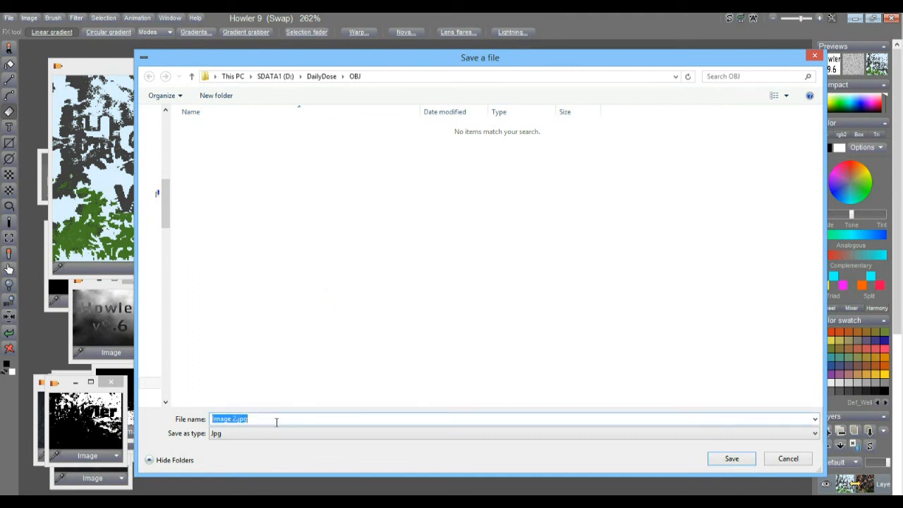
left_click(242, 419)
type("-texturem")
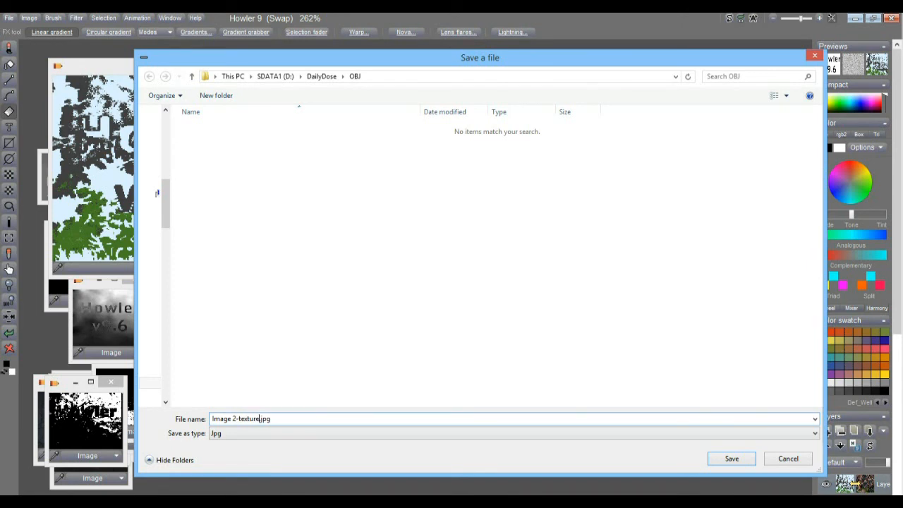
type("ap")
left_click(727, 459)
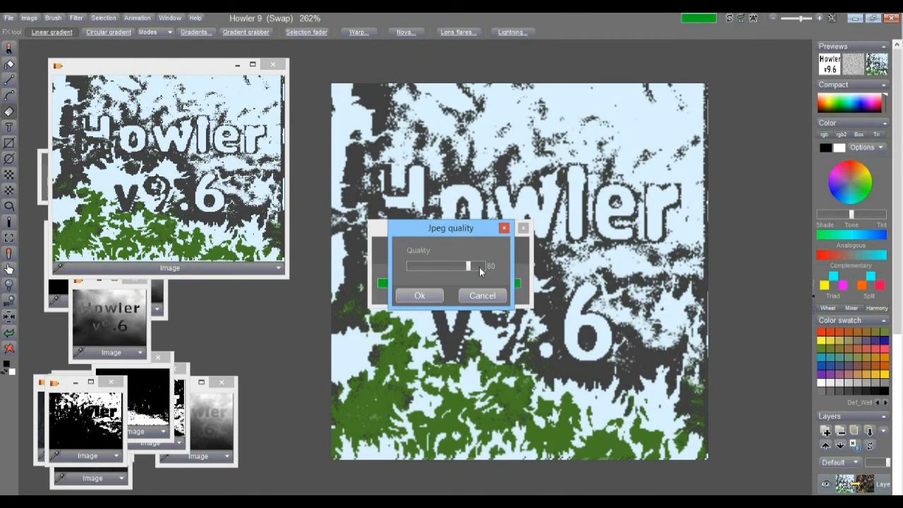
left_click(419, 295)
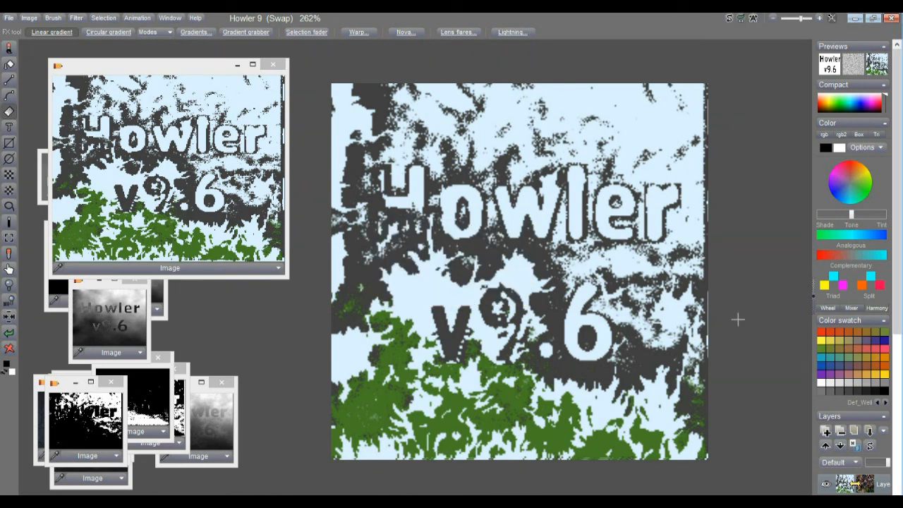
- Switch to Carrara and return from modelling the mountain mesh to the Assemble room
key("alt+Tab")
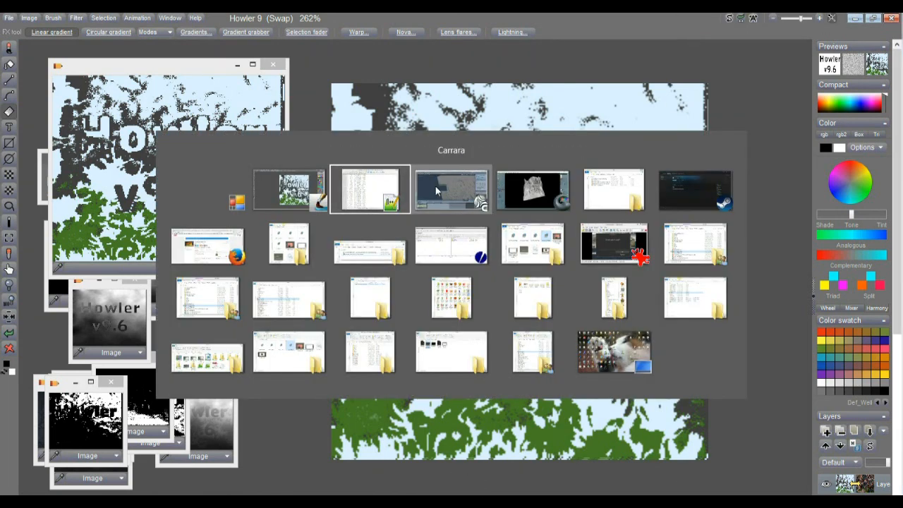
left_click(436, 190)
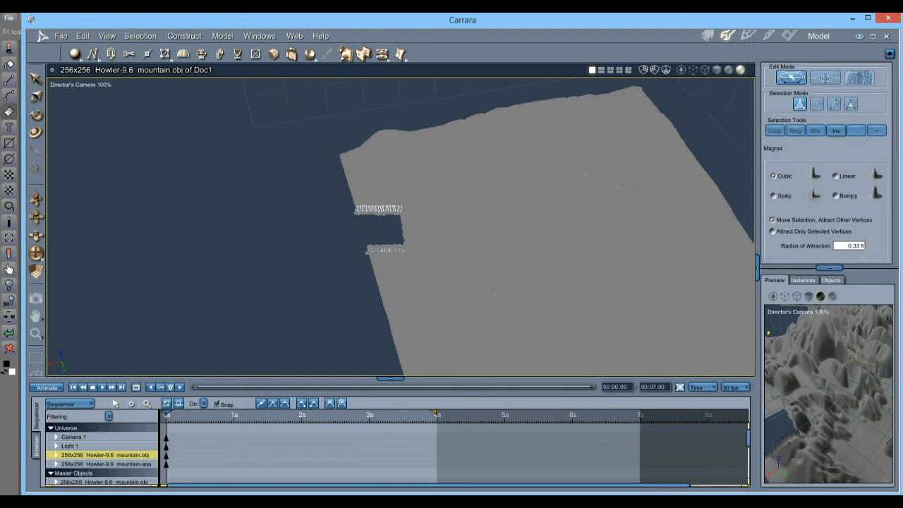
middle_click_drag(565, 197, 577, 182)
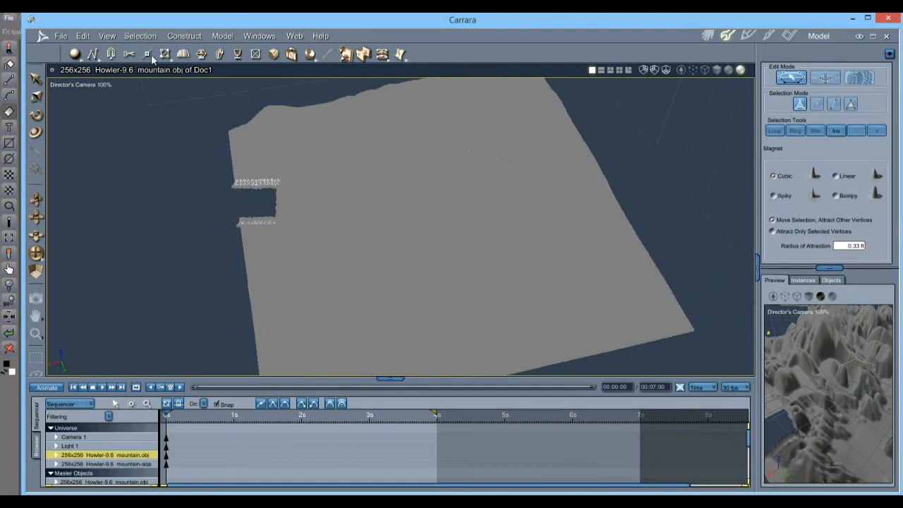
left_click(61, 36)
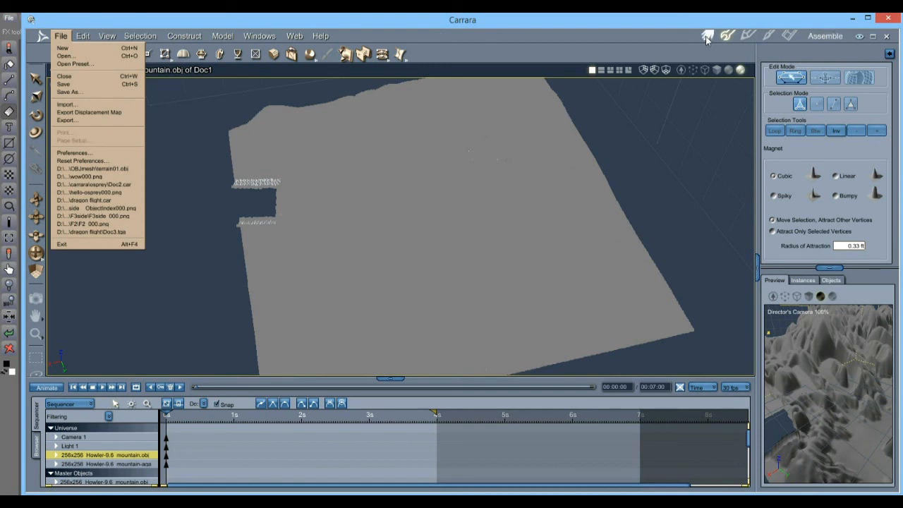
left_click(706, 38)
left_click(707, 38)
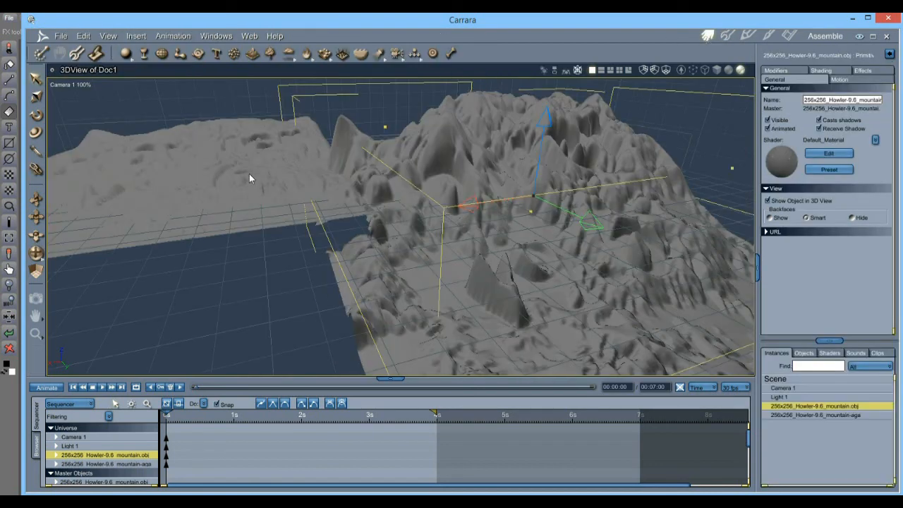
- Move the flatter terrain away from the rugged mountain, shift the mountain back and lower it along its vertical axis
left_click(204, 164)
left_click_drag(196, 163, 84, 145)
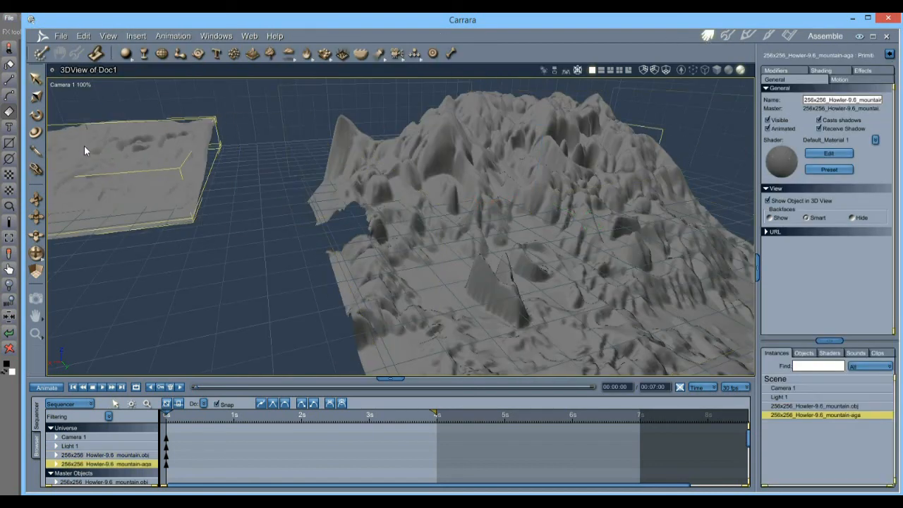
left_click_drag(600, 229, 466, 217)
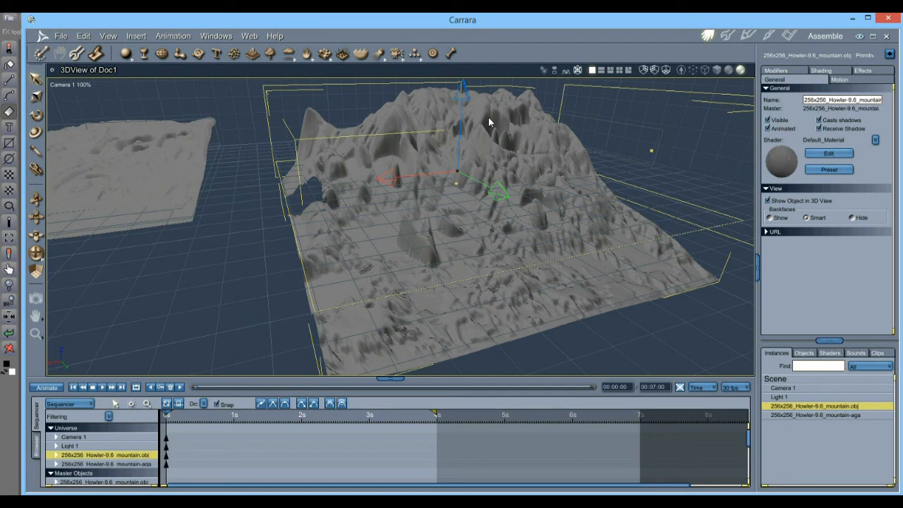
left_click_drag(462, 79, 459, 188)
middle_click_drag(496, 176, 450, 200)
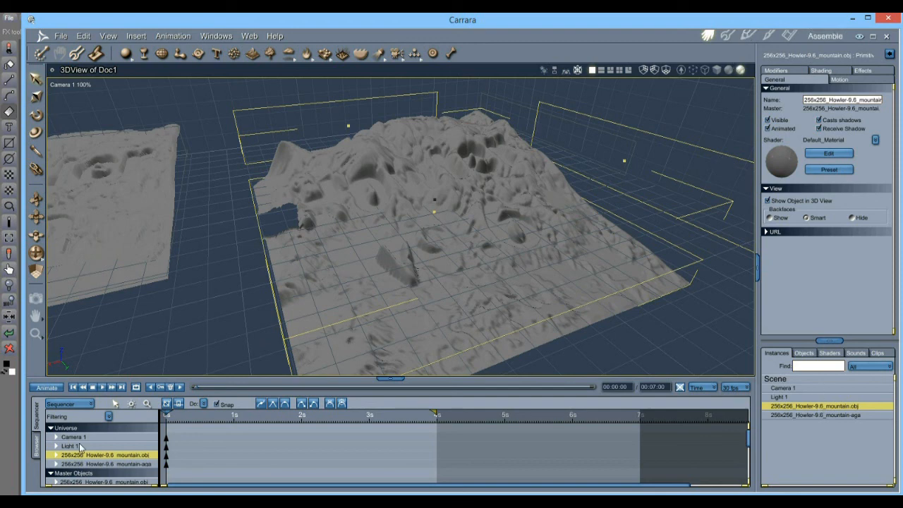
- Show the browser in an enlarged area and look through its Basic Shaders collection
left_click(37, 446)
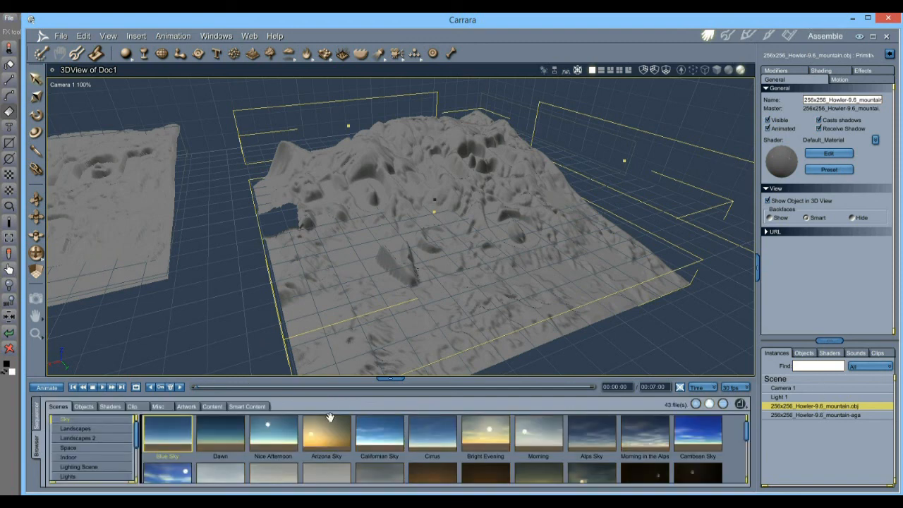
left_click_drag(386, 379, 387, 319)
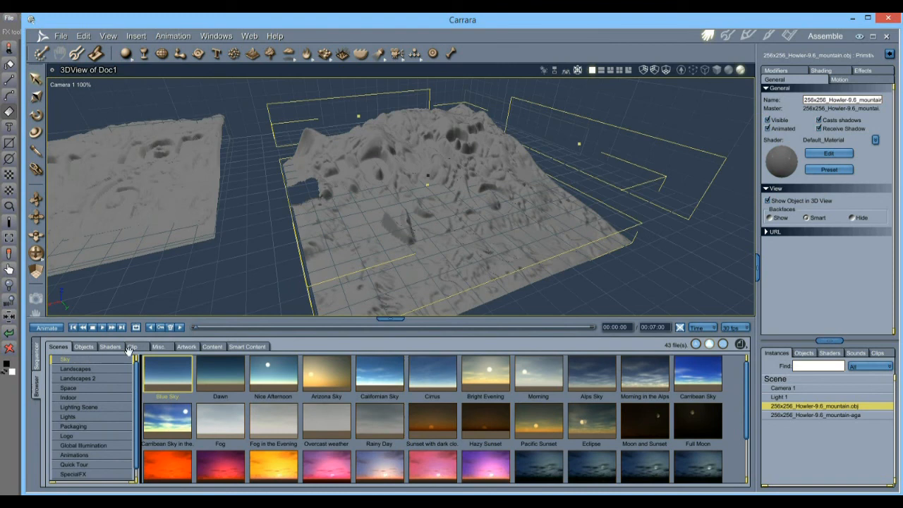
left_click(110, 347)
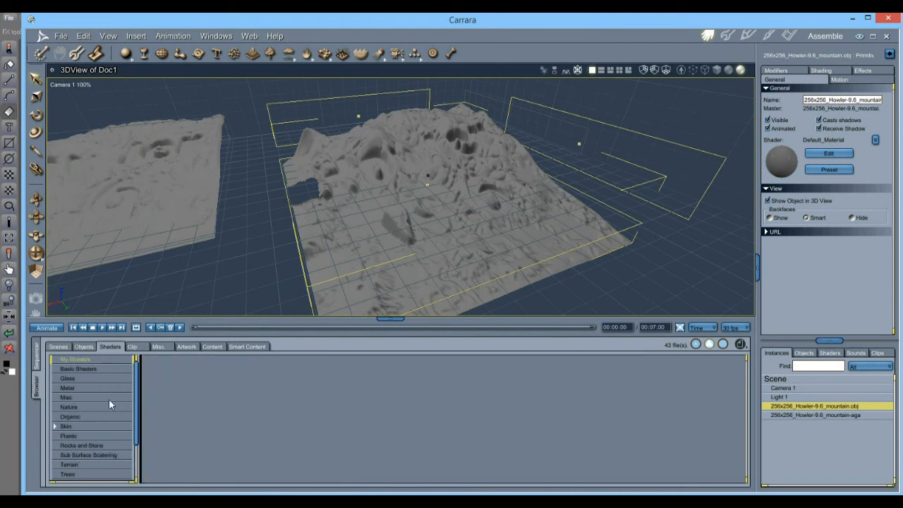
left_click(82, 367)
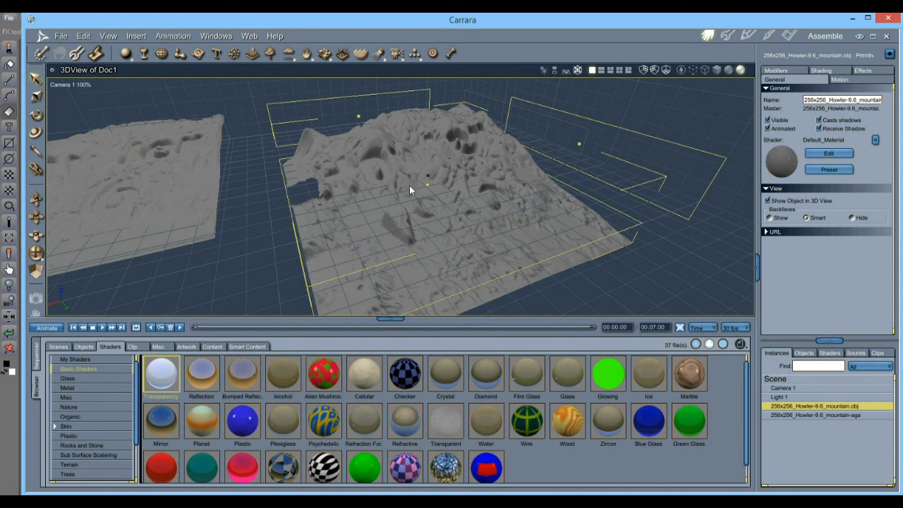
- Open the rugged mountain's material in the Texture room and set its top shader to Flat Mapping
left_click(458, 178)
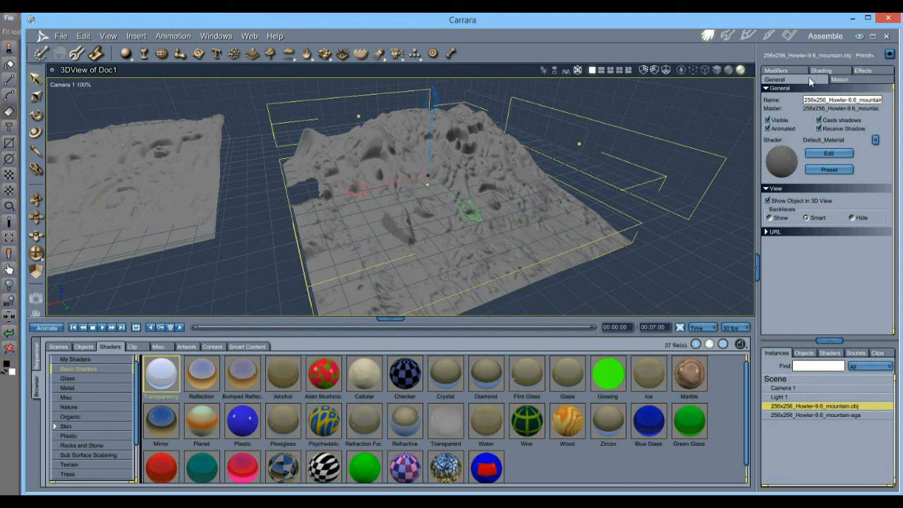
left_click(769, 36)
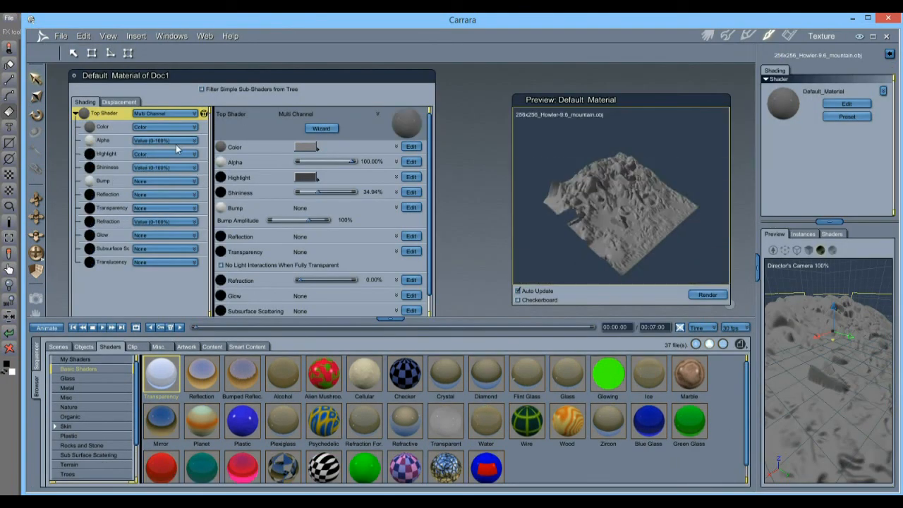
left_click(126, 102)
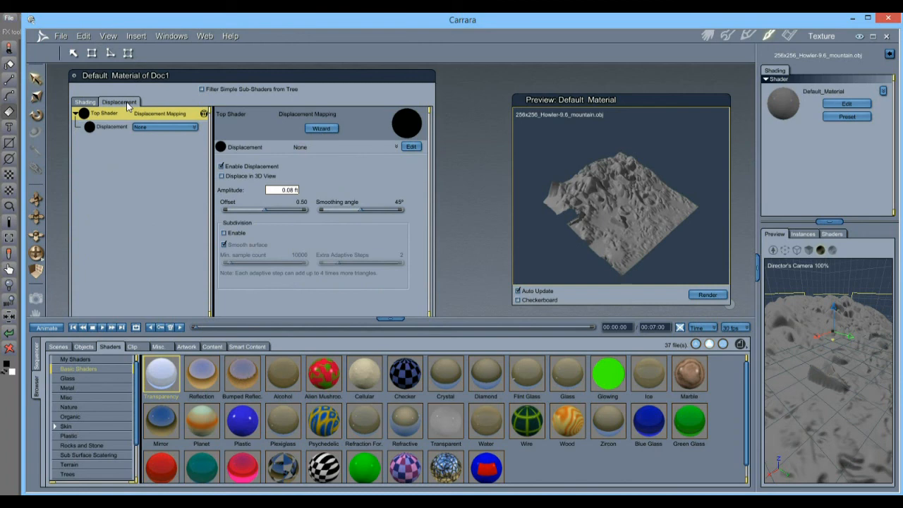
left_click(85, 102)
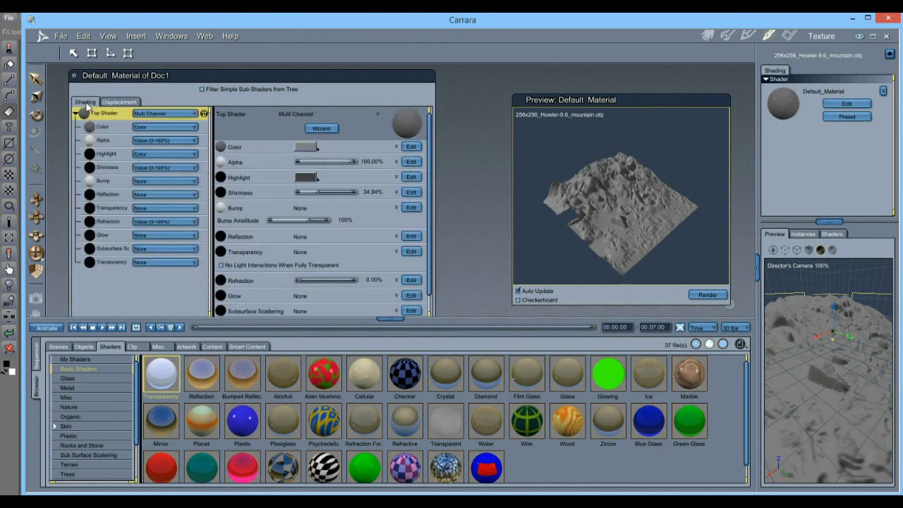
left_click(153, 116)
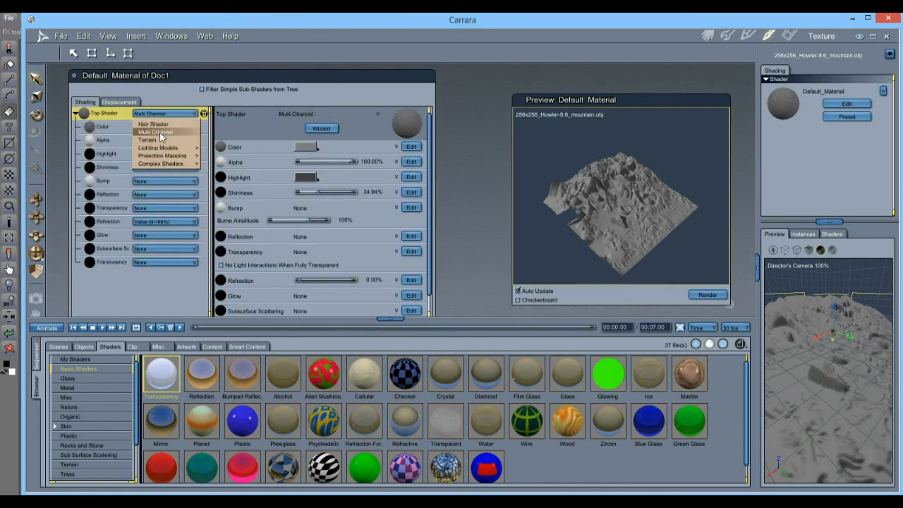
mouse_move(179, 156)
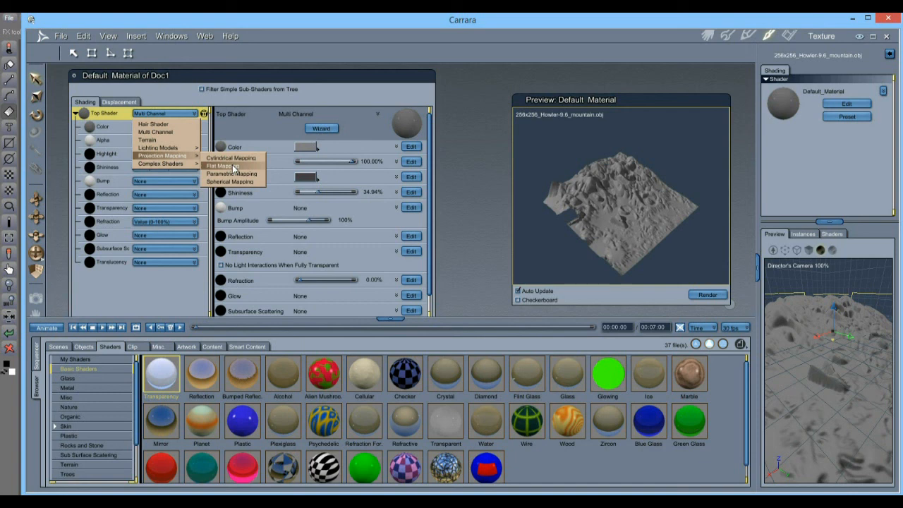
left_click(233, 167)
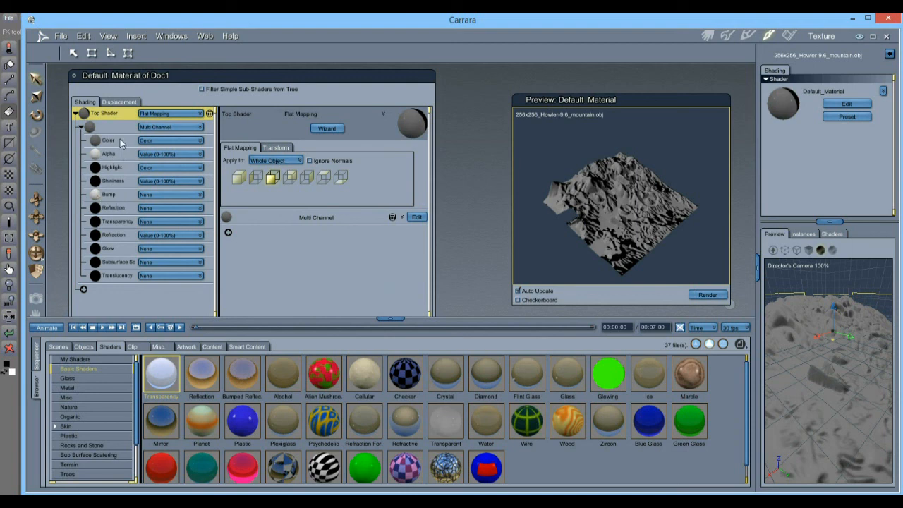
- Set the Color channel to Texture Map and load Image 2-texturemap.jpg from the OBJ folder in JPEG format
left_click(163, 142)
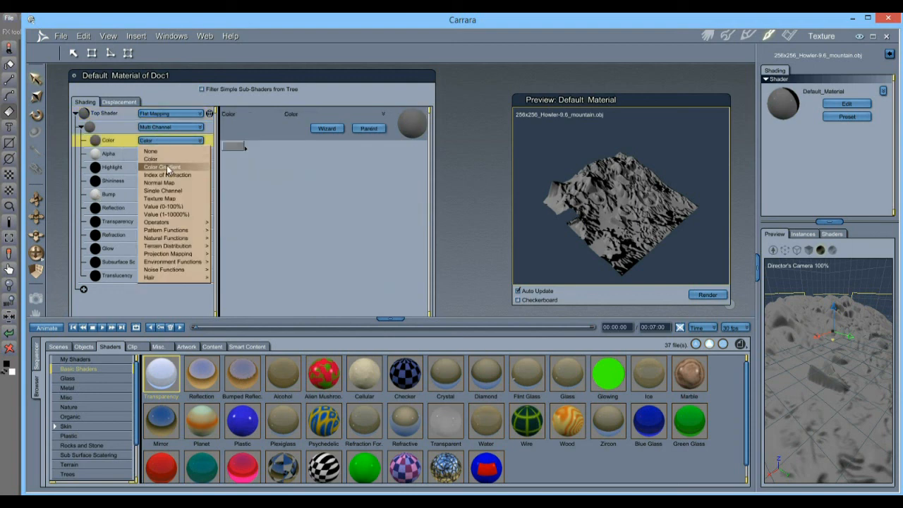
left_click(171, 201)
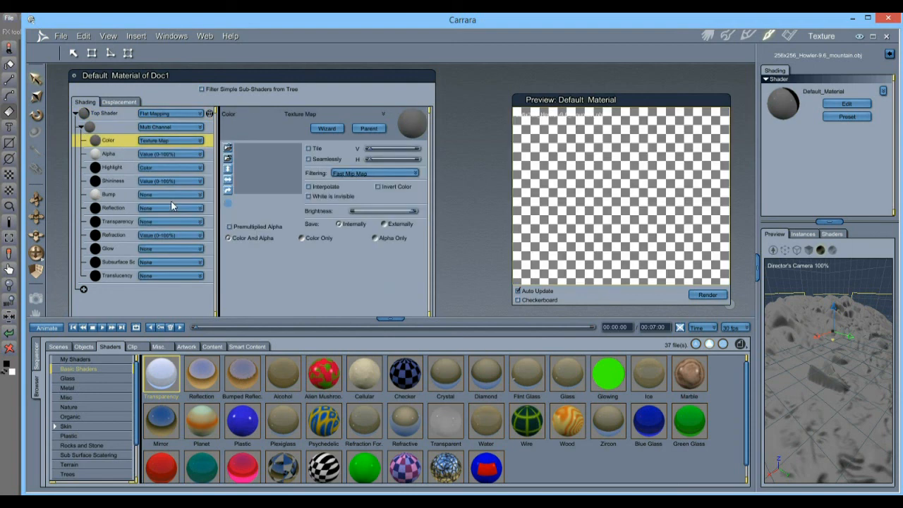
left_click(229, 149)
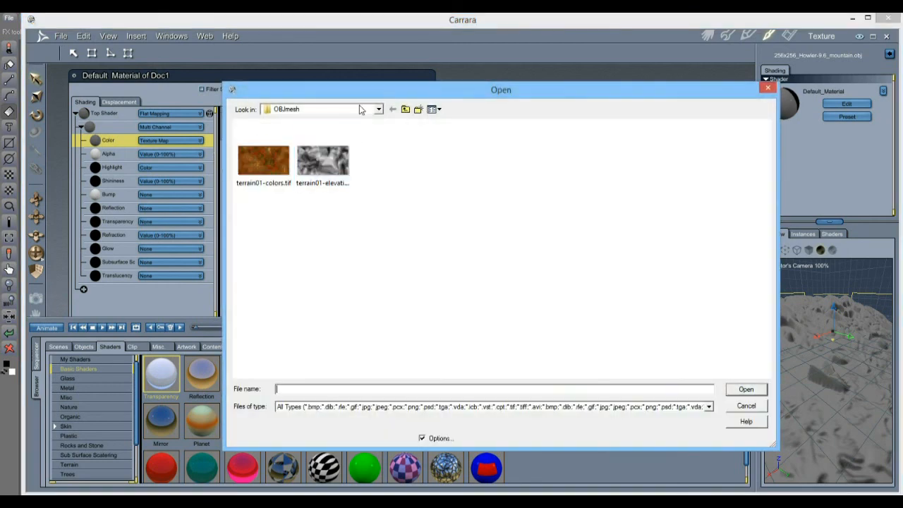
left_click(315, 109)
left_click(407, 113)
left_click(406, 109)
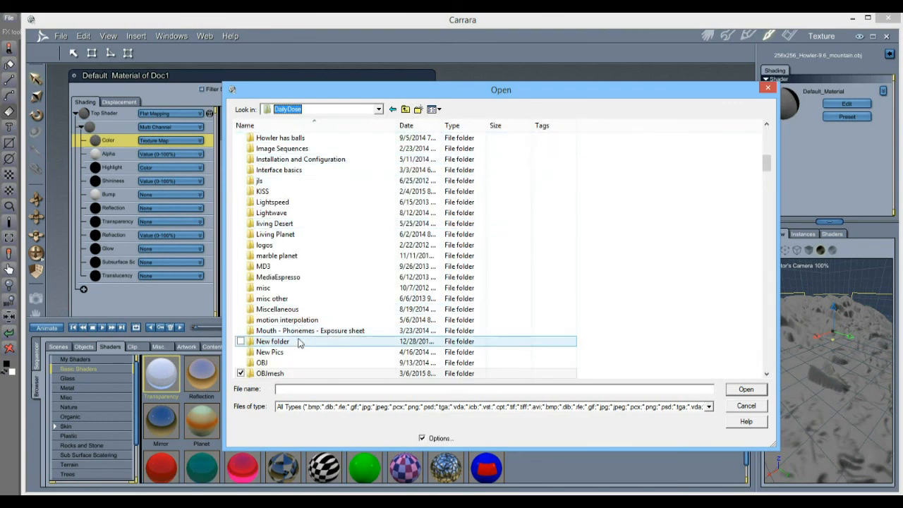
double_click(277, 362)
double_click(268, 150)
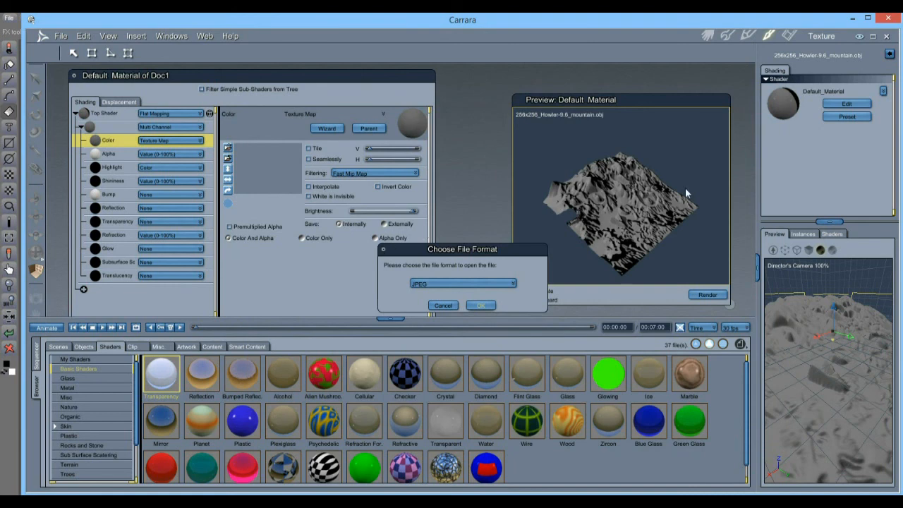
left_click(482, 306)
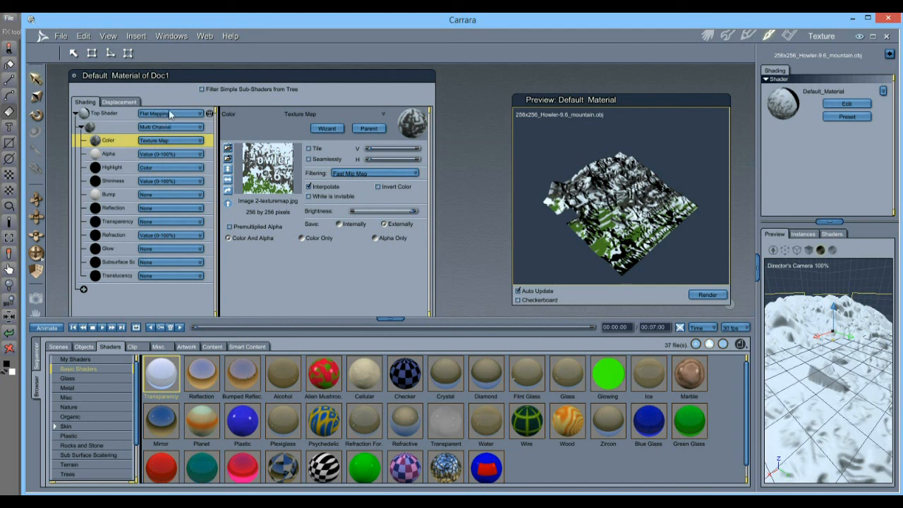
- Try the box-face projections of the top shader's Flat Mapping and set it to Top Box
left_click(105, 114)
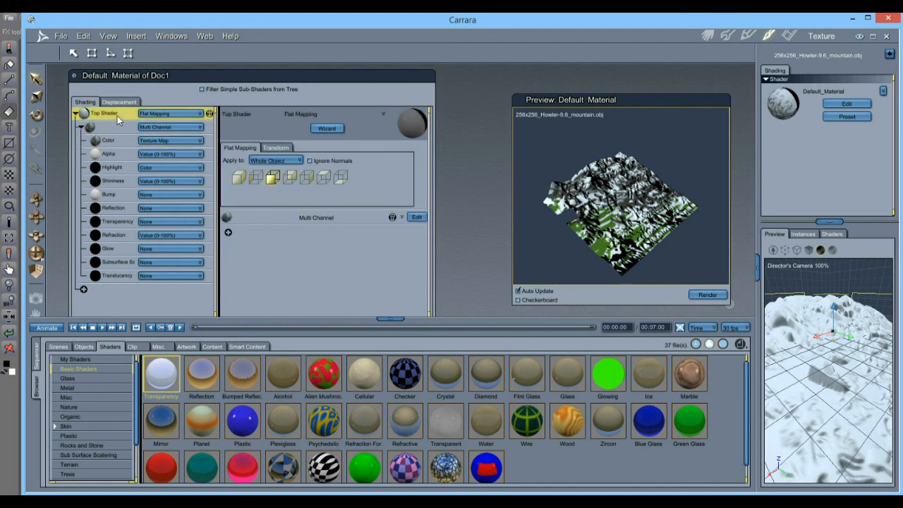
left_click(241, 178)
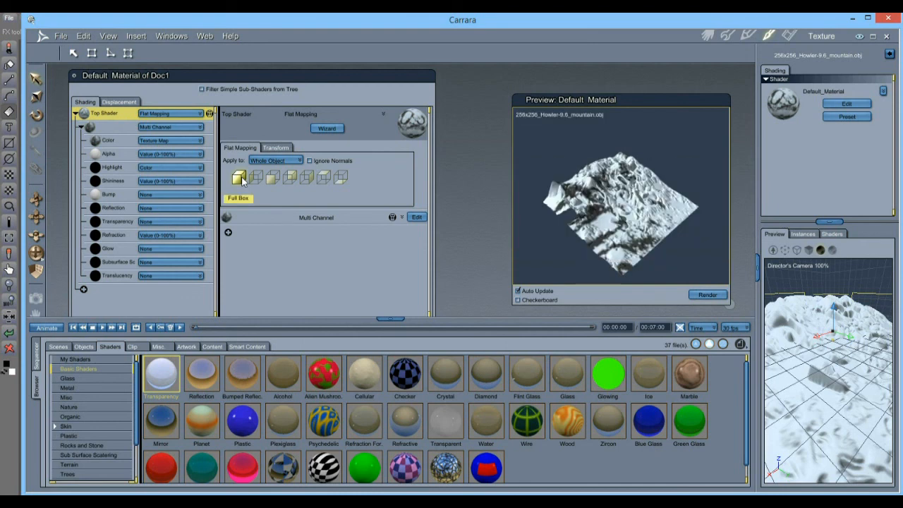
left_click(260, 178)
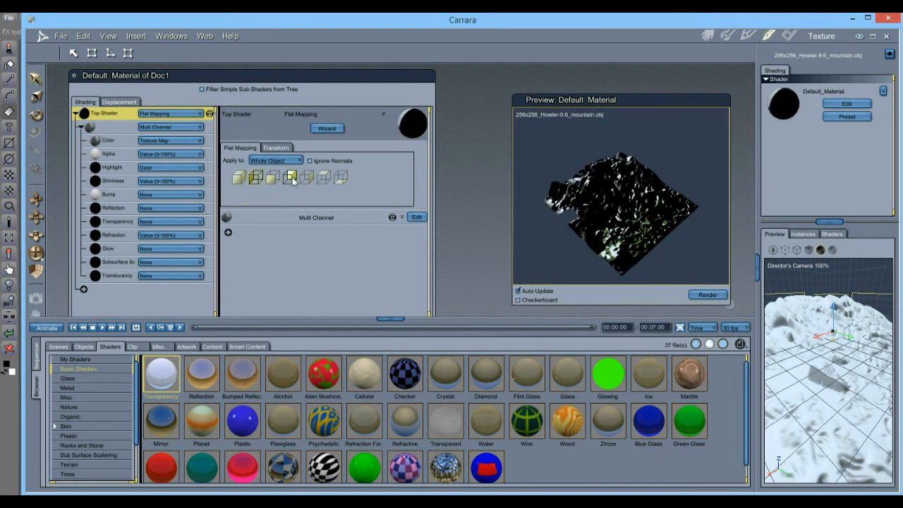
left_click(291, 179)
left_click(311, 180)
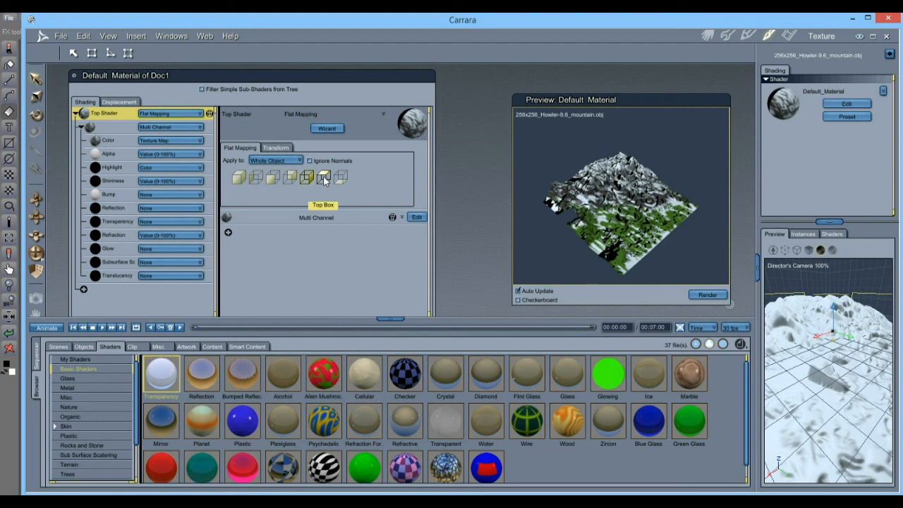
left_click(325, 179)
left_click(340, 178)
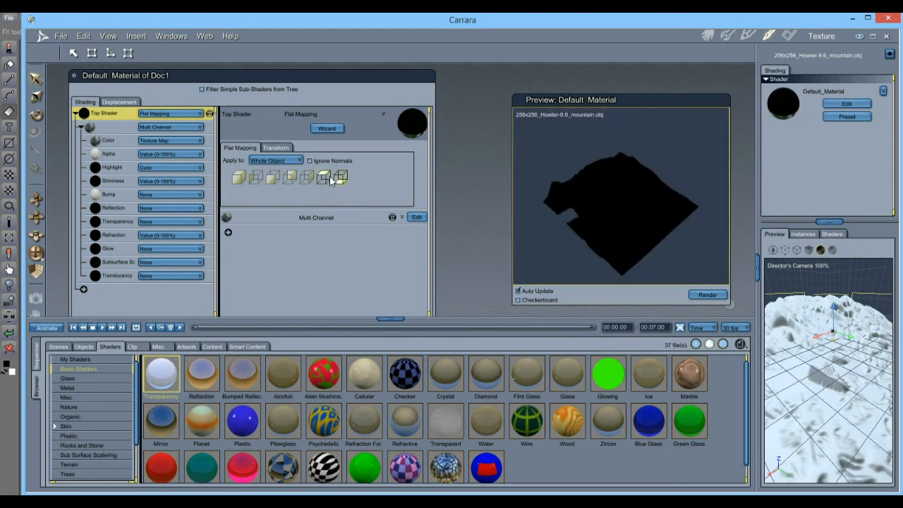
left_click(325, 180)
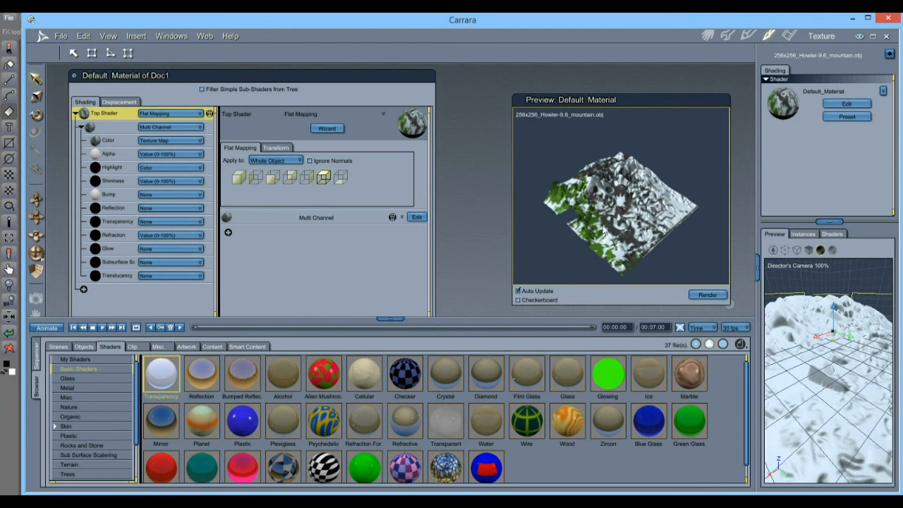
- Show the scene preview with textures and inspect how the texture lies on the mountain from several angles
left_click_drag(600, 211, 620, 218)
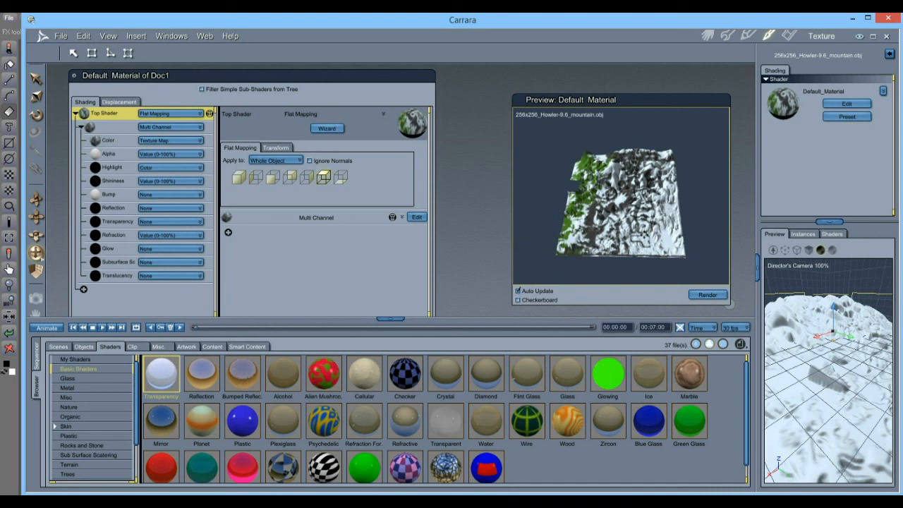
left_click_drag(634, 227, 637, 214)
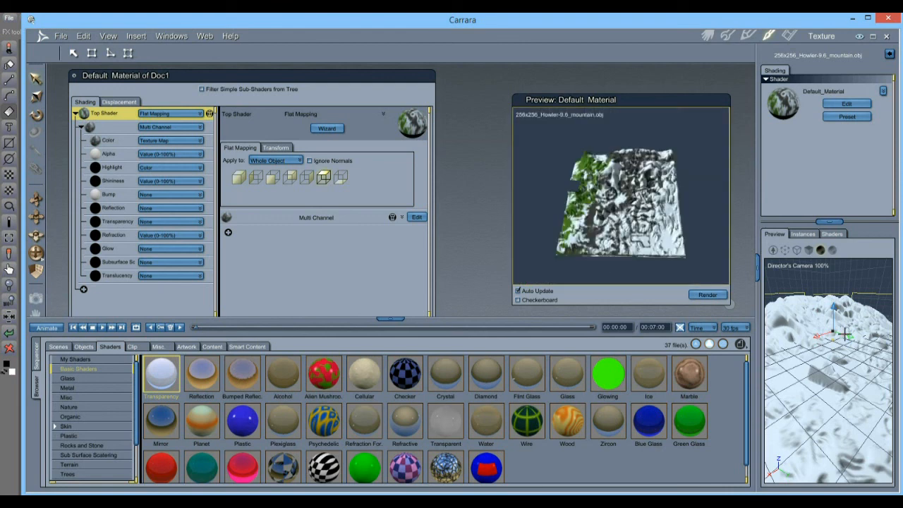
scroll(835, 346, "up", 3)
scroll(835, 346, "up", 5)
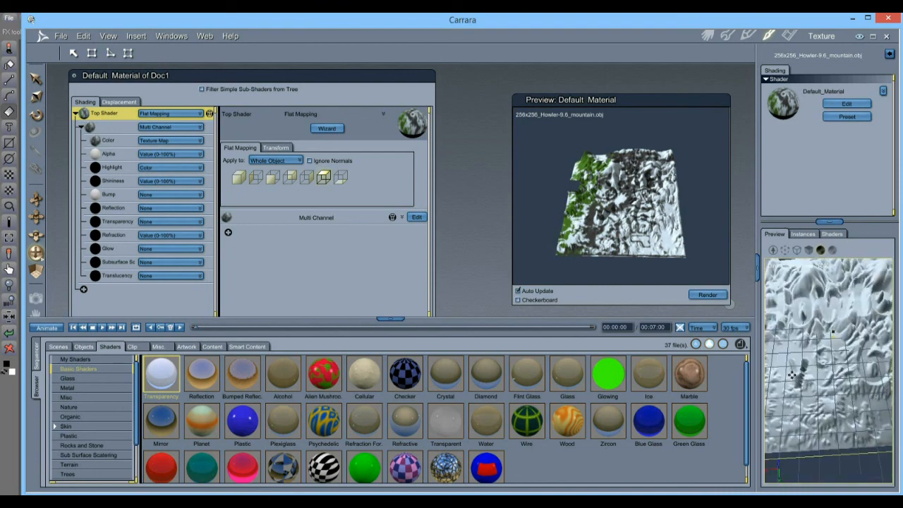
left_click(833, 250)
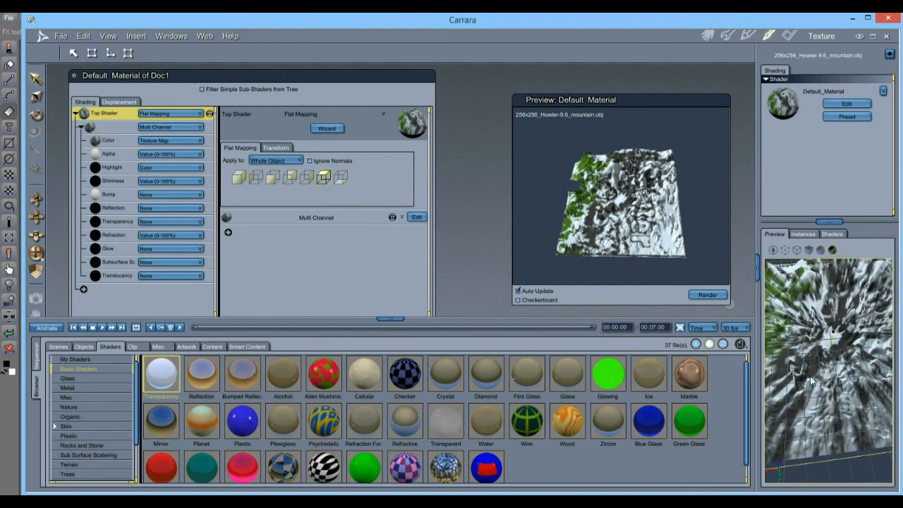
left_click_drag(803, 376, 851, 349)
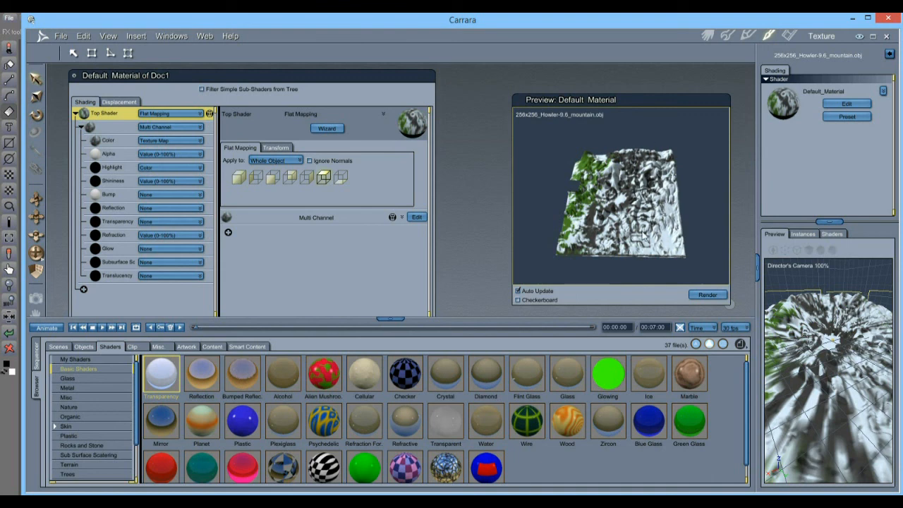
left_click_drag(623, 209, 622, 205)
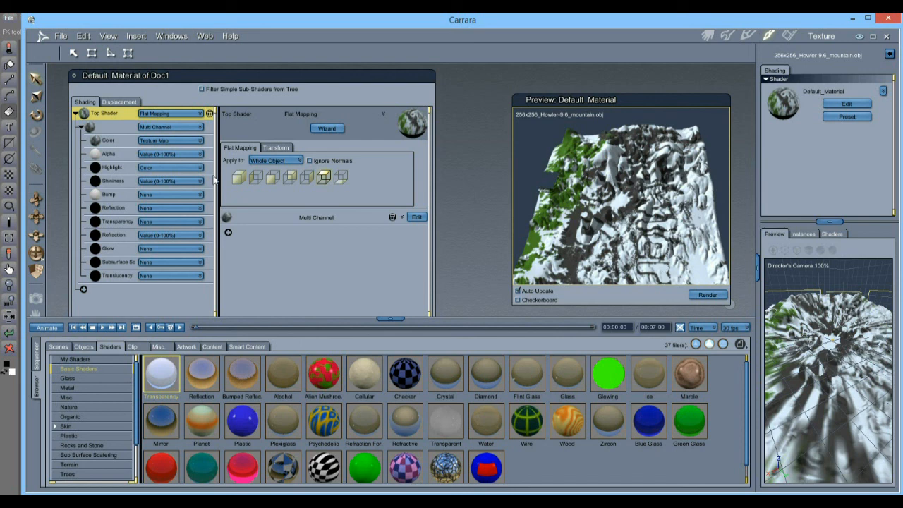
- Rotate the Color channel's texture map by three quarter turns so the Howler v9.6 lettering reads upright
left_click(114, 139)
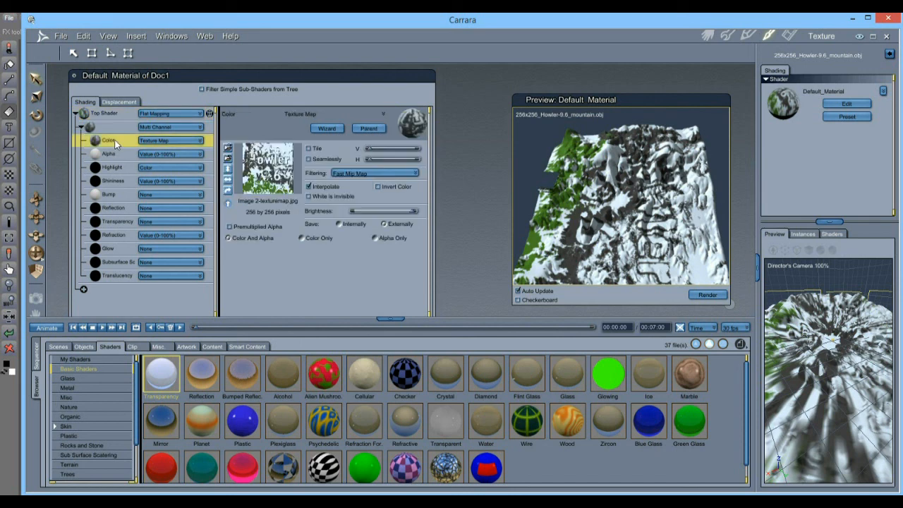
left_click(228, 190)
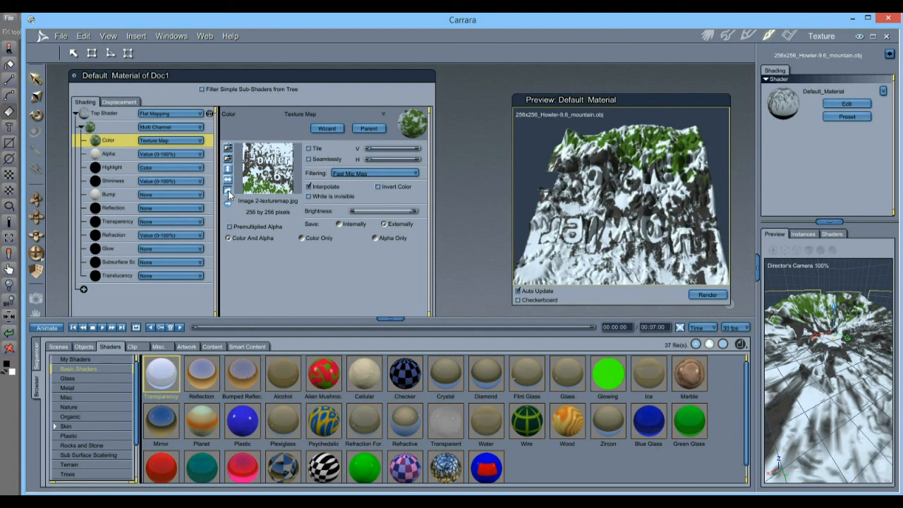
left_click(228, 191)
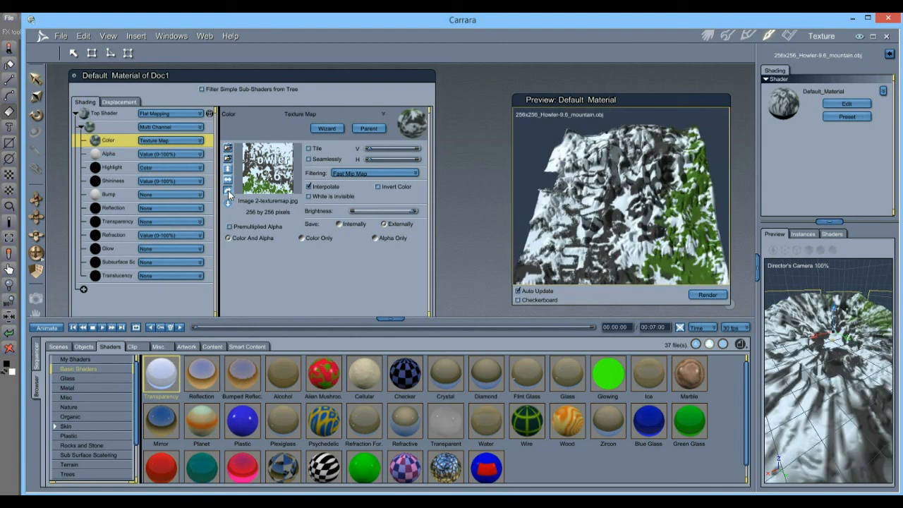
left_click(228, 191)
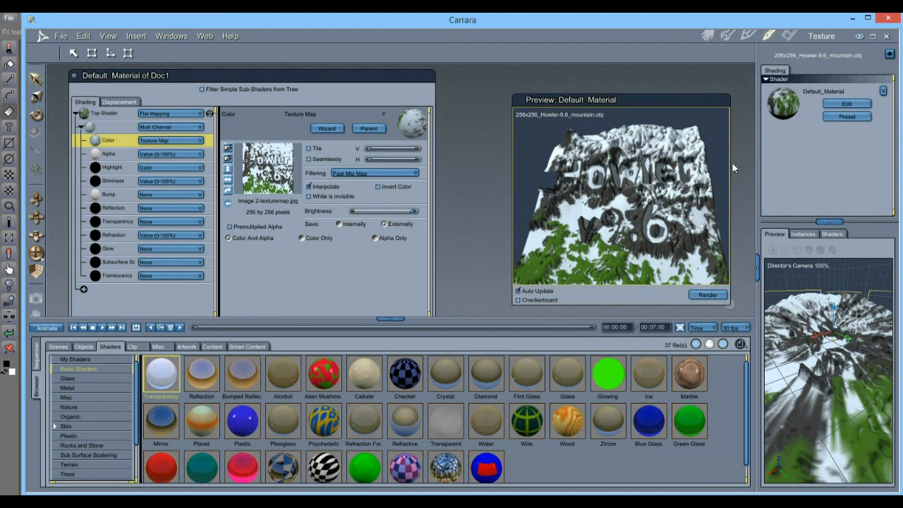
- Return to the Assemble room and test-render the textured mountain from two viewing angles
left_click(712, 40)
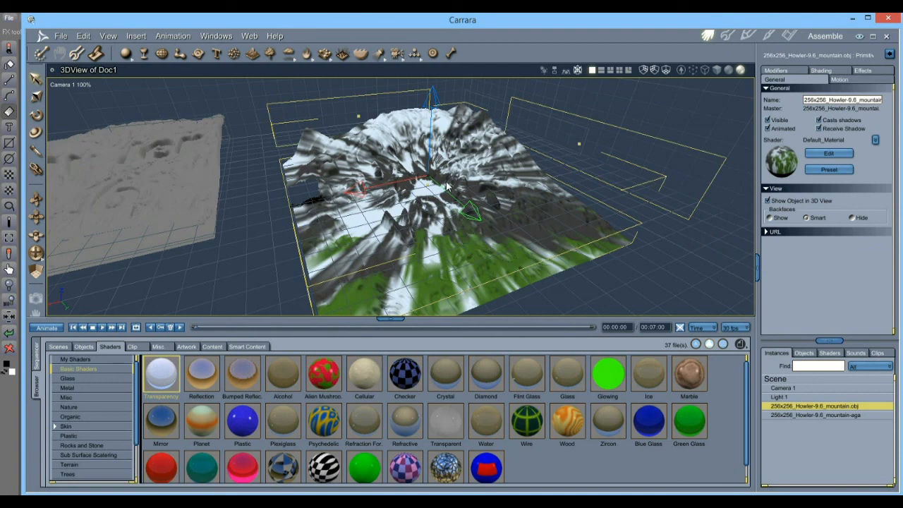
left_click_drag(603, 118, 173, 274)
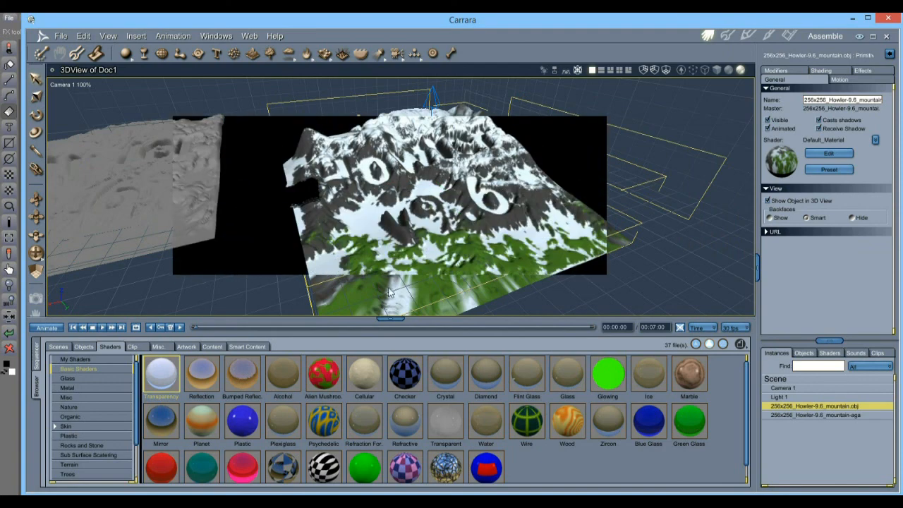
mouse_move(453, 266)
left_mouse_down()
mouse_move(450, 259)
mouse_move(458, 267)
left_mouse_up()
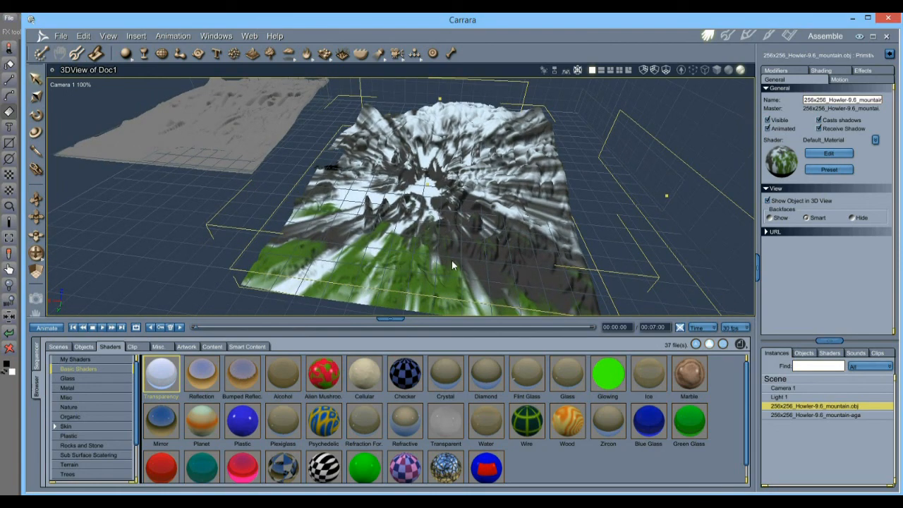
left_click_drag(610, 89, 234, 315)
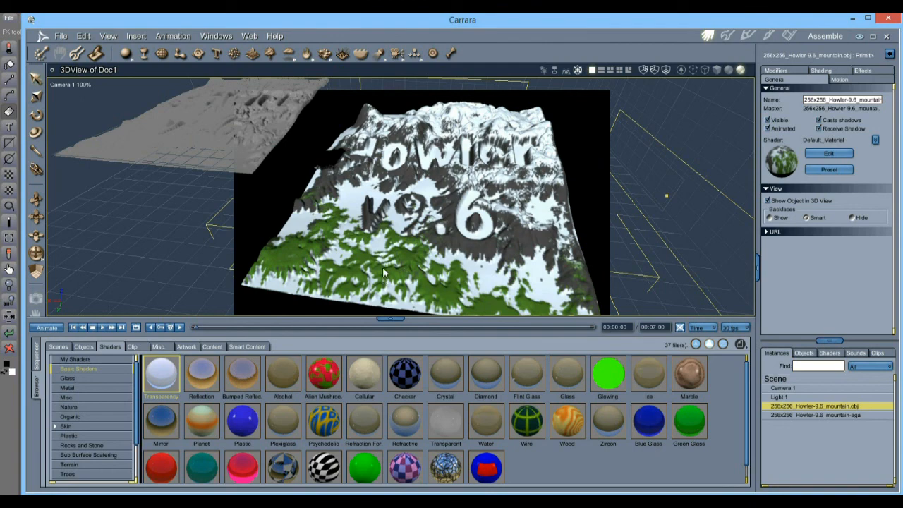
left_click(390, 256)
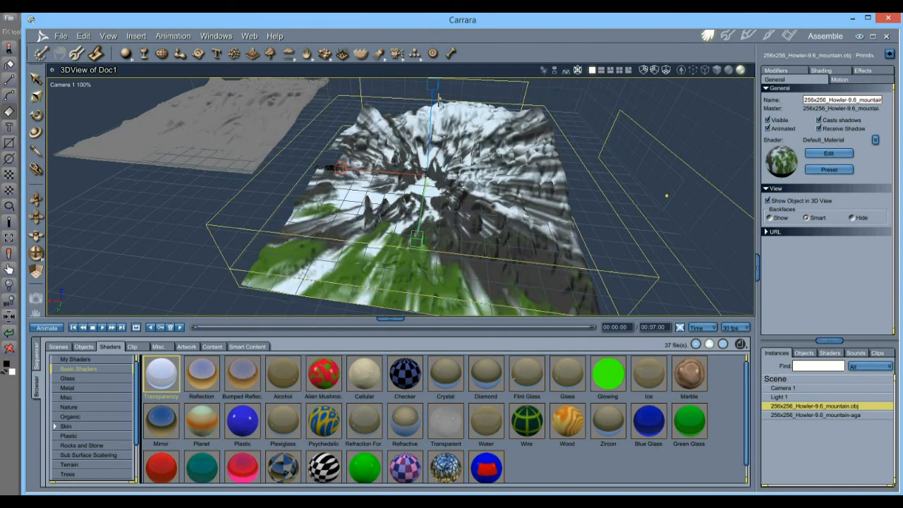
- Stretch the mountain taller along its vertical axis and test-render the area around it
left_click_drag(434, 85, 435, 76)
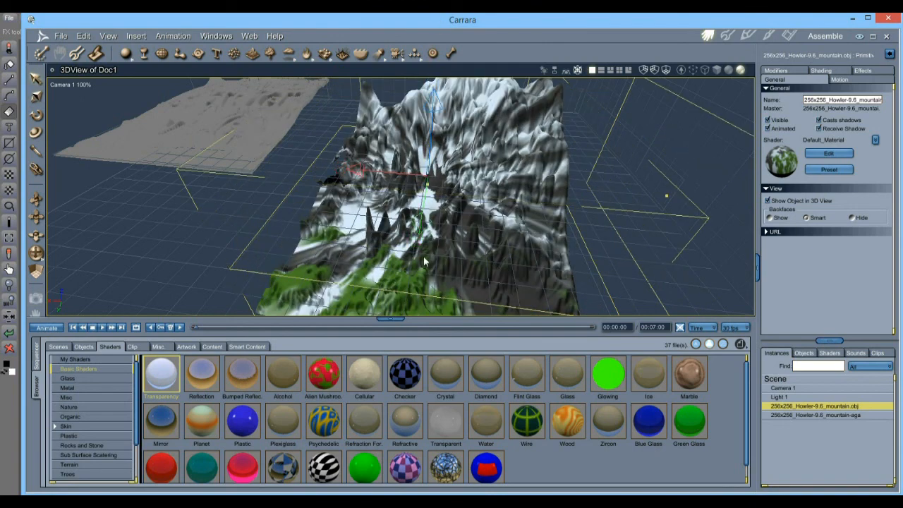
left_click_drag(418, 253, 456, 272)
scroll(458, 255, "up", 5)
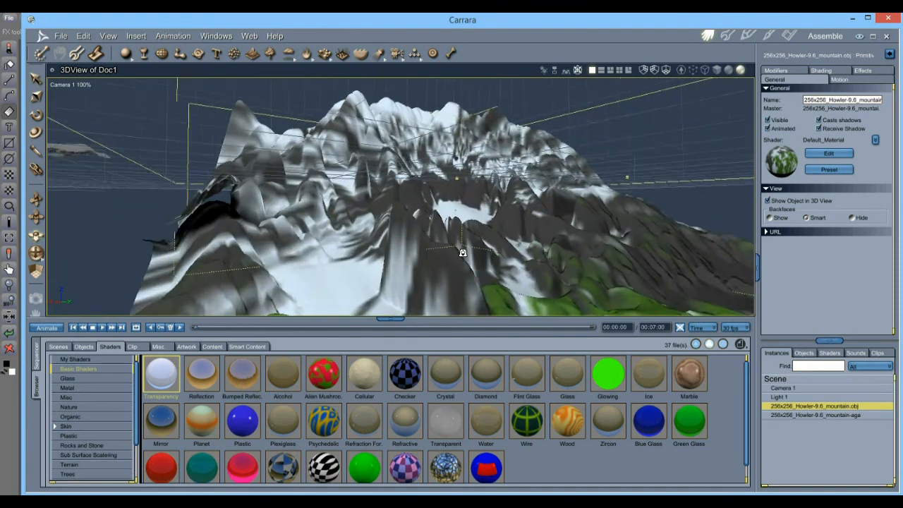
scroll(461, 255, "down", 4)
left_click_drag(464, 259, 455, 296)
left_click(35, 297)
left_click_drag(124, 96, 632, 271)
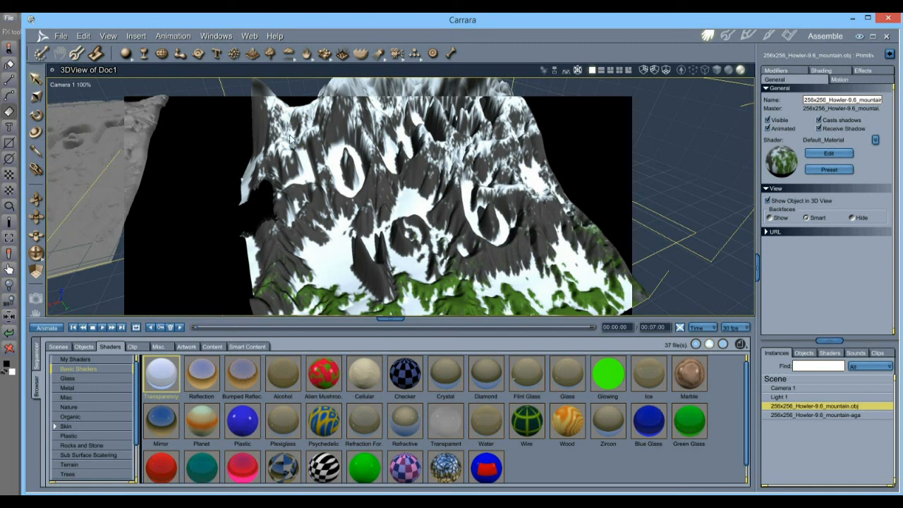
- Start exporting the mountain to the OBJ folder and set the file type to WaveFront OBJ
left_click(60, 39)
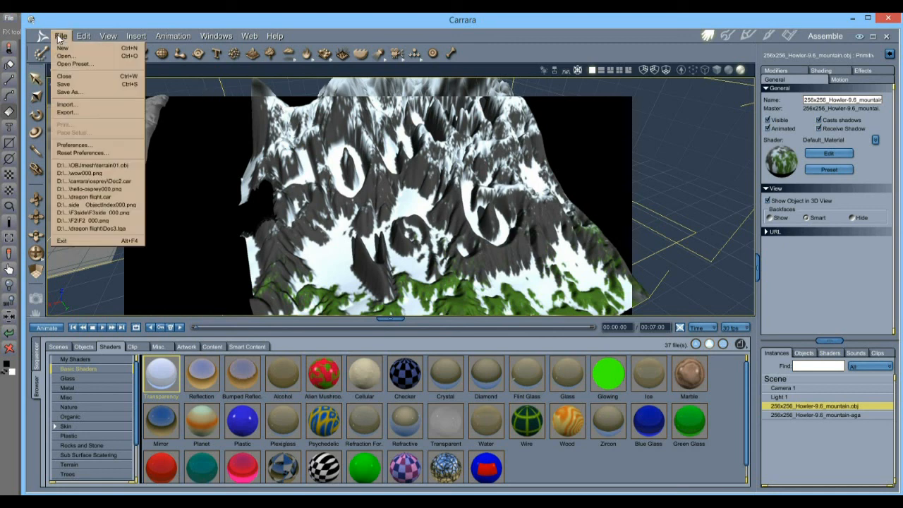
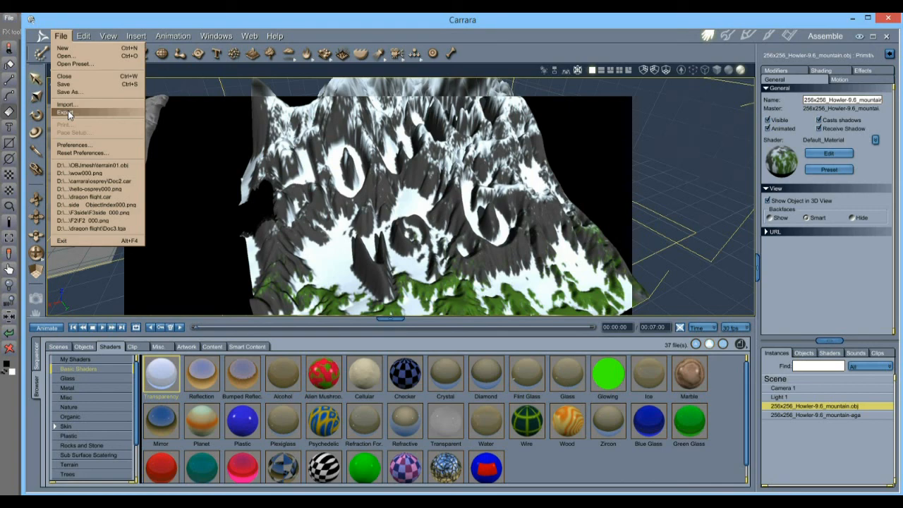
left_click(68, 112)
left_click_drag(328, 101, 235, 64)
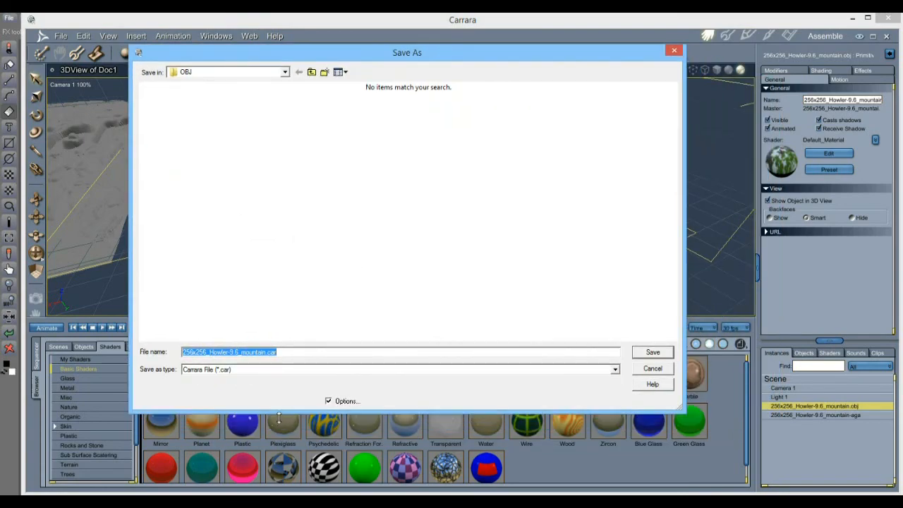
left_click_drag(279, 412, 271, 272)
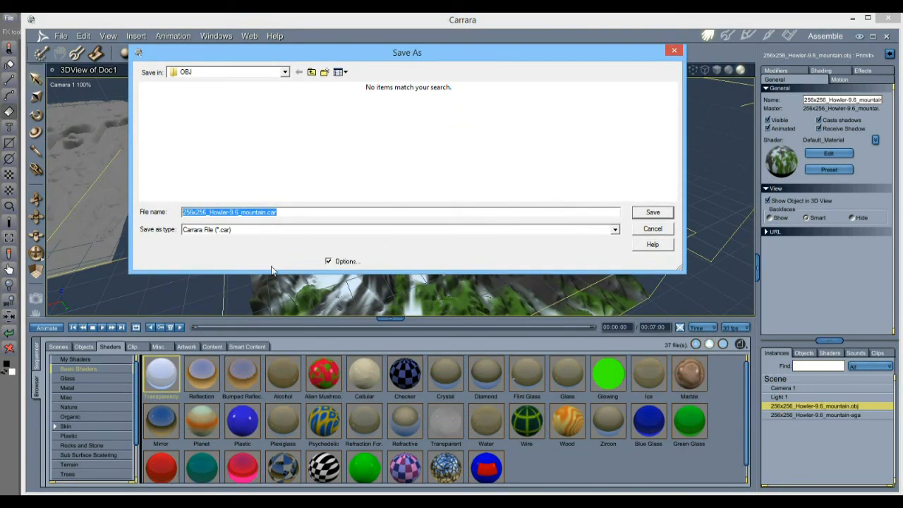
left_click(224, 233)
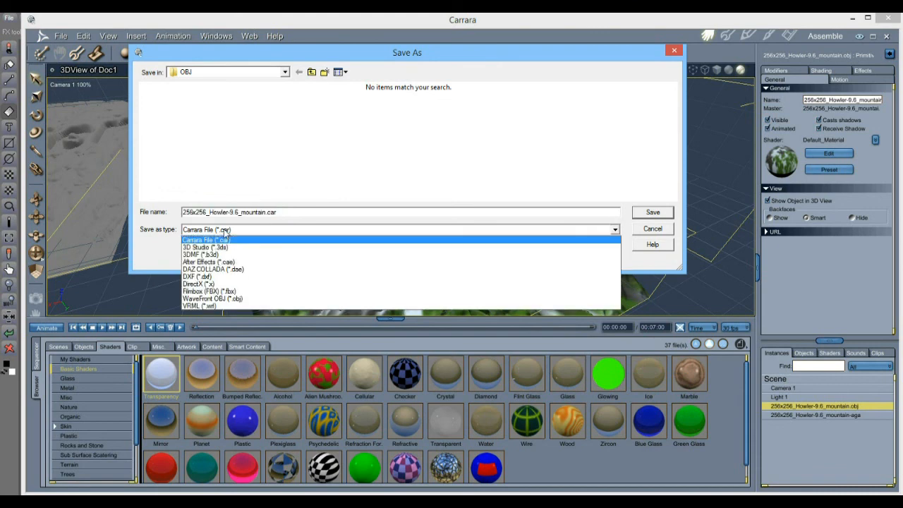
left_click(228, 299)
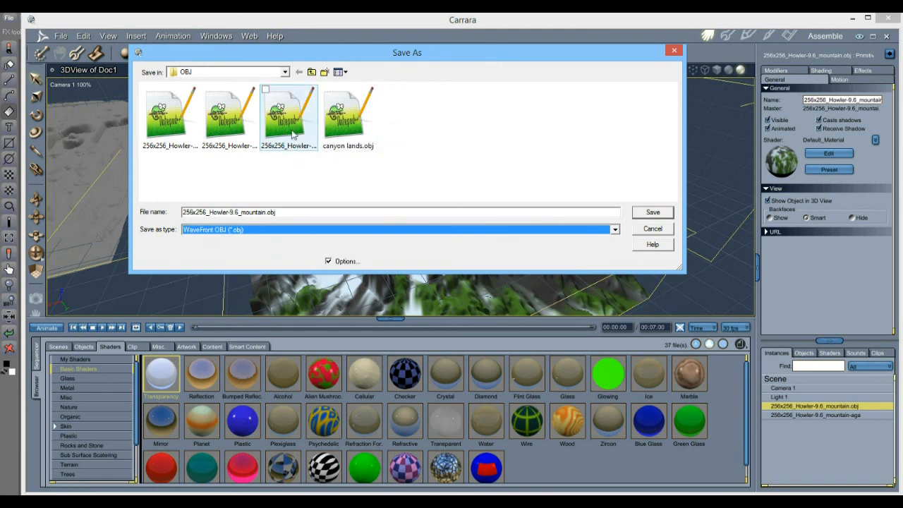
- Name the export 256x256_Howler-9.6_mountain-Carrara-again and save it with the Default Preset OBJ options
left_click(290, 124)
left_click(240, 106)
left_click(271, 212)
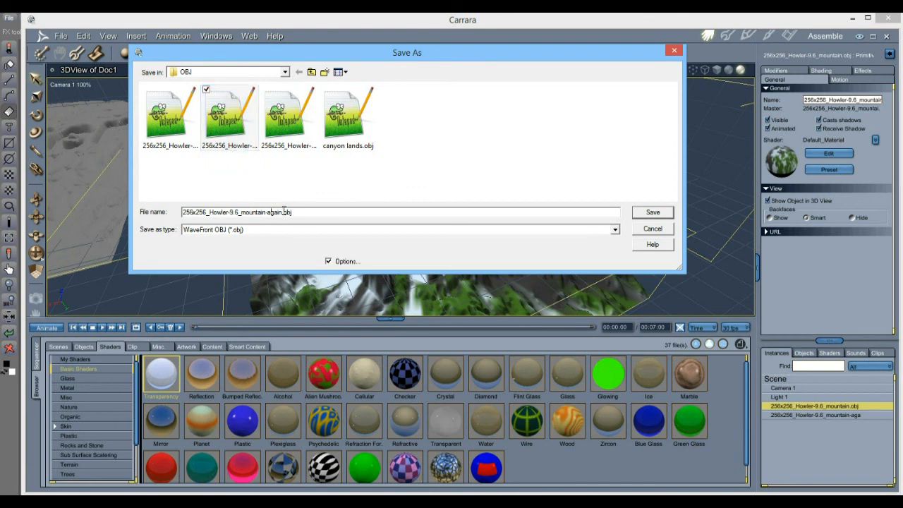
type("-Carrara-again")
left_click(648, 213)
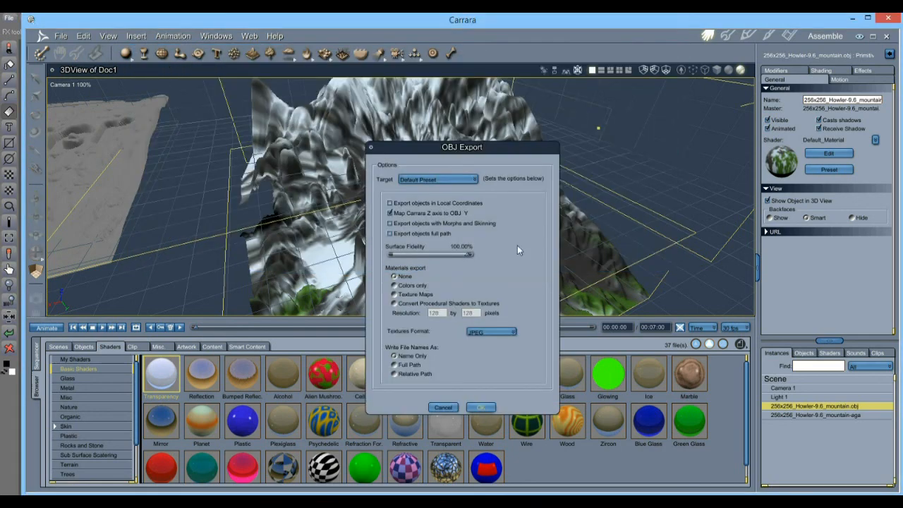
left_click_drag(424, 148, 391, 108)
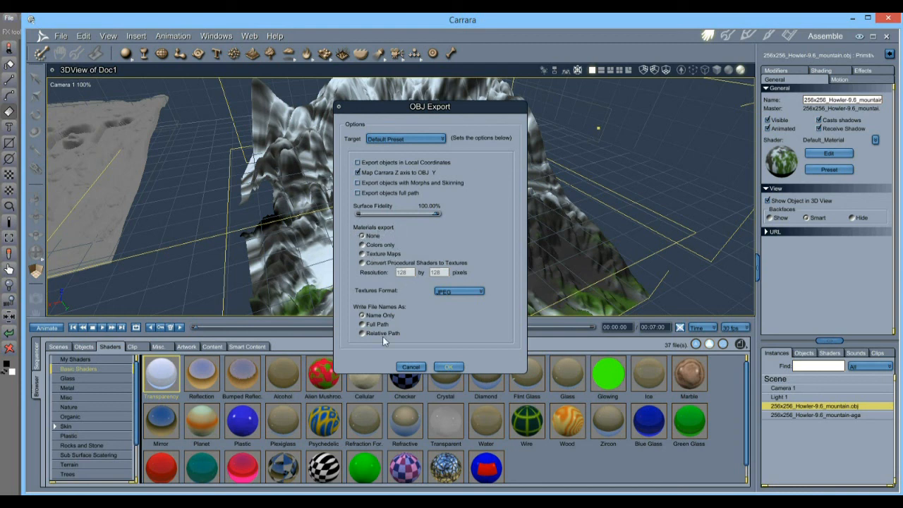
left_click(450, 368)
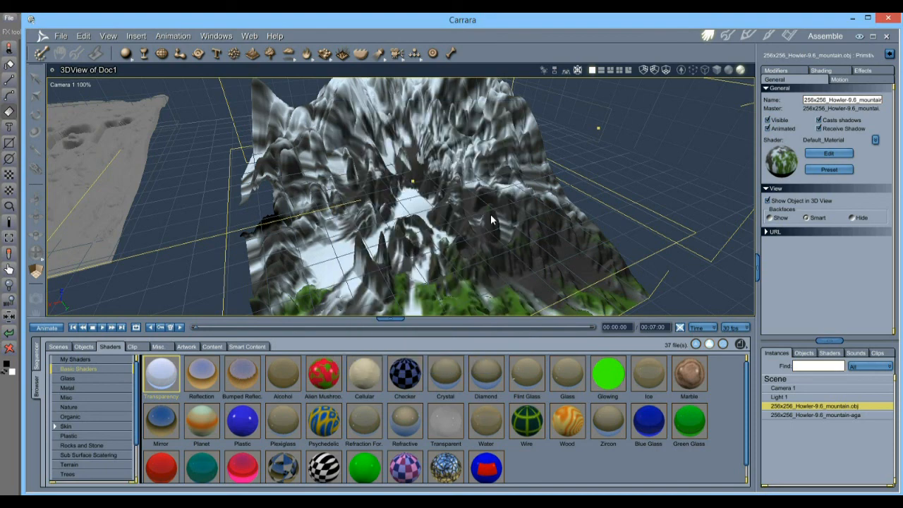
- Switch to Notepad++, review the two Howler OBJ files, and open 256x256_Howler-9.6_mountain-again-Carrara-again.obj from the OBJ folder
key("alt+Tab")
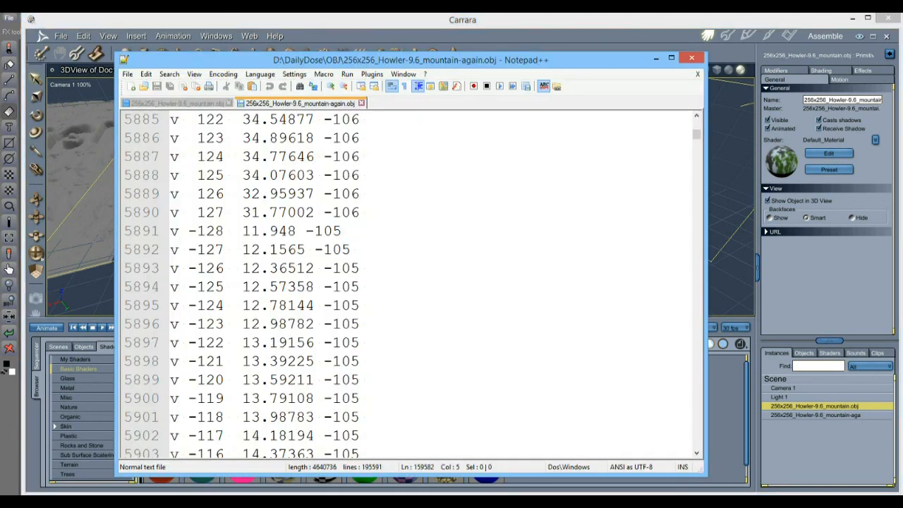
left_click(203, 104)
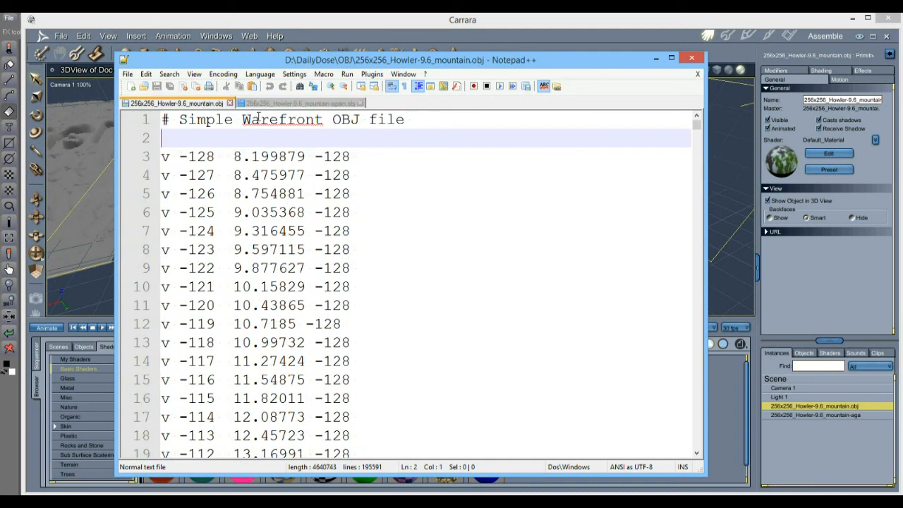
left_click(277, 103)
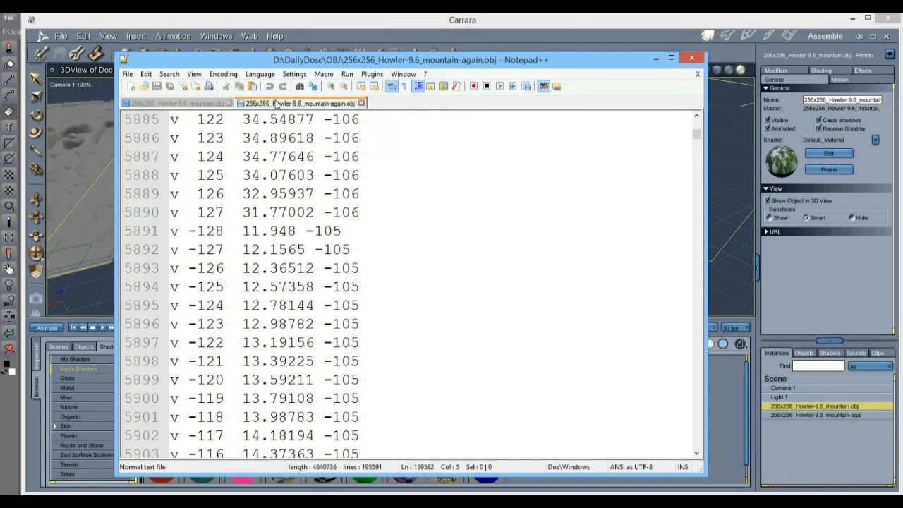
left_click_drag(696, 134, 648, 115)
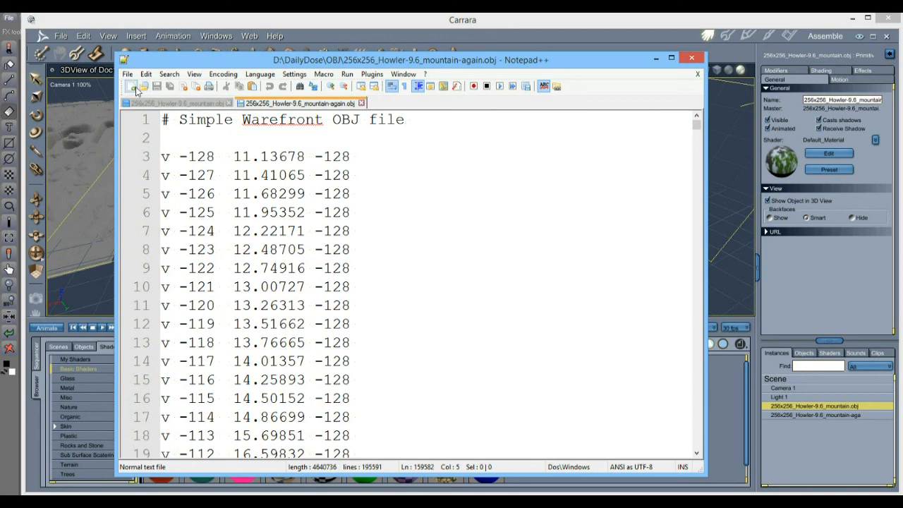
left_click(143, 85)
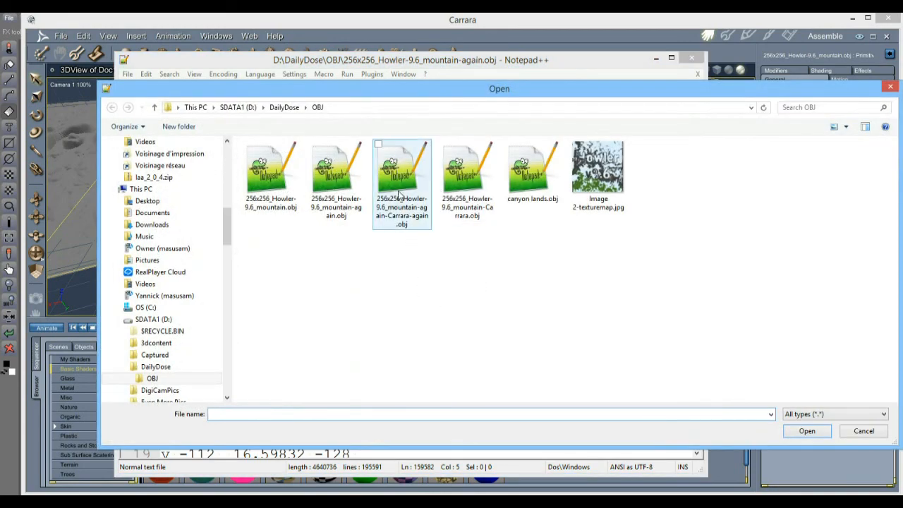
double_click(399, 190)
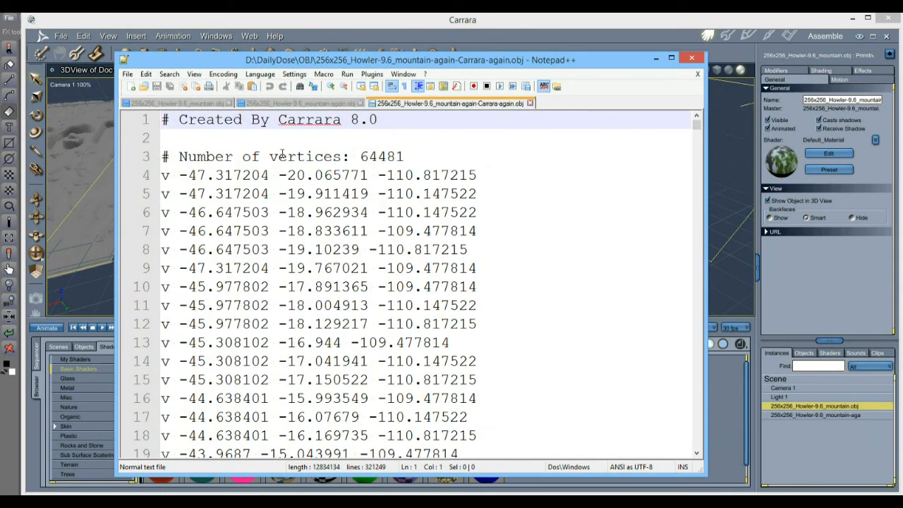
- Examine the vertex-count comment and the first vertex coordinate lines in the Carrara-exported OBJ
left_click_drag(179, 156, 459, 157)
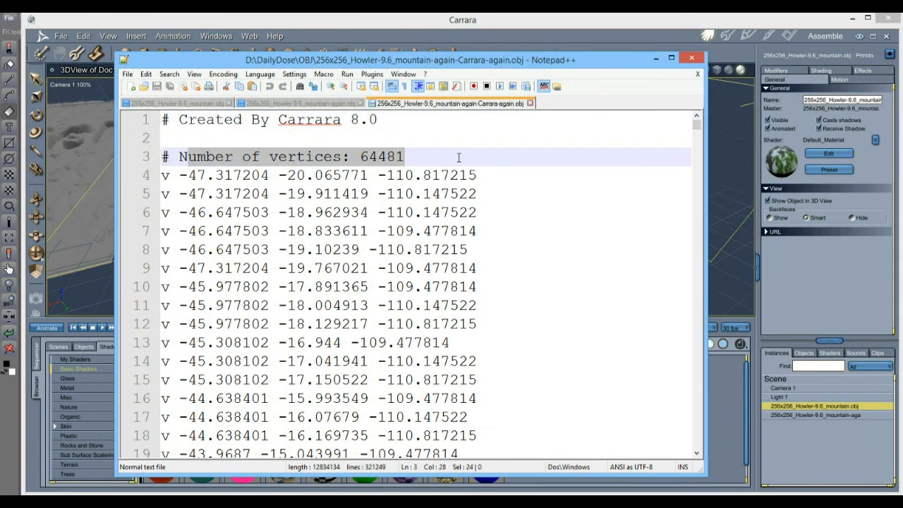
left_click(248, 158)
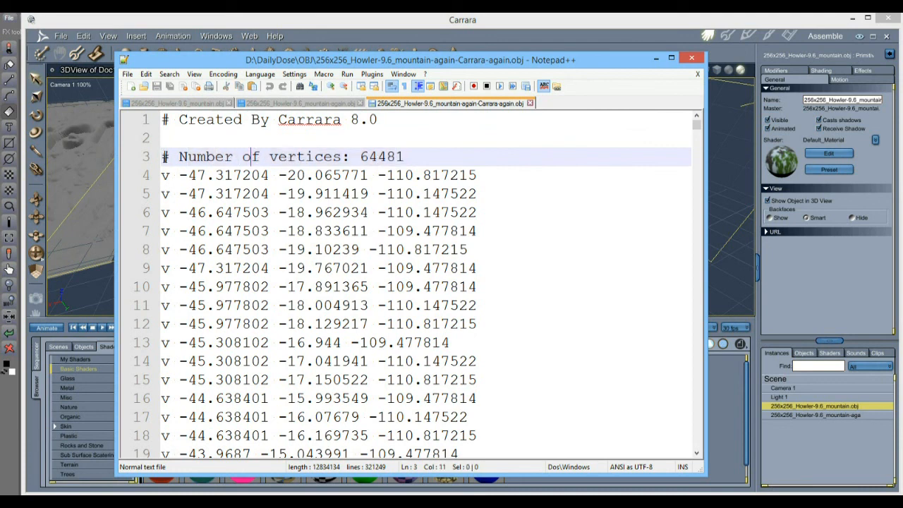
left_click_drag(162, 157, 454, 154)
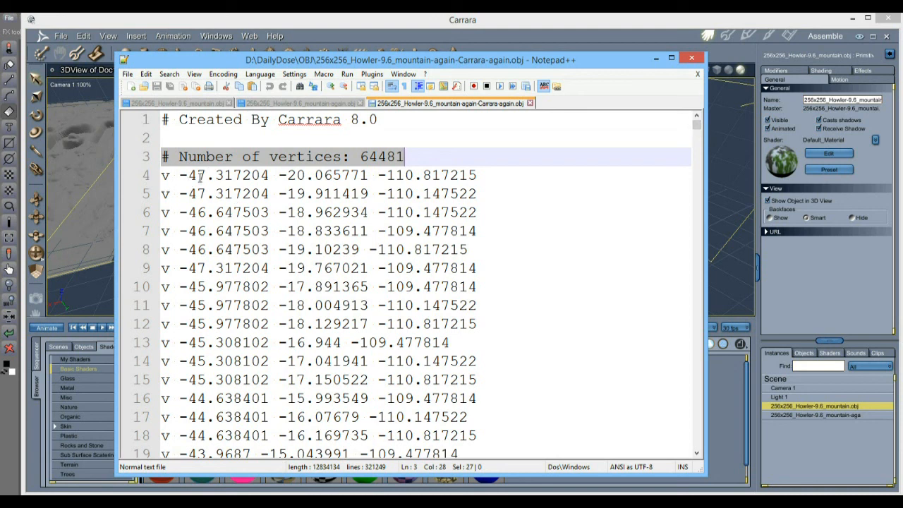
left_click_drag(164, 175, 282, 360)
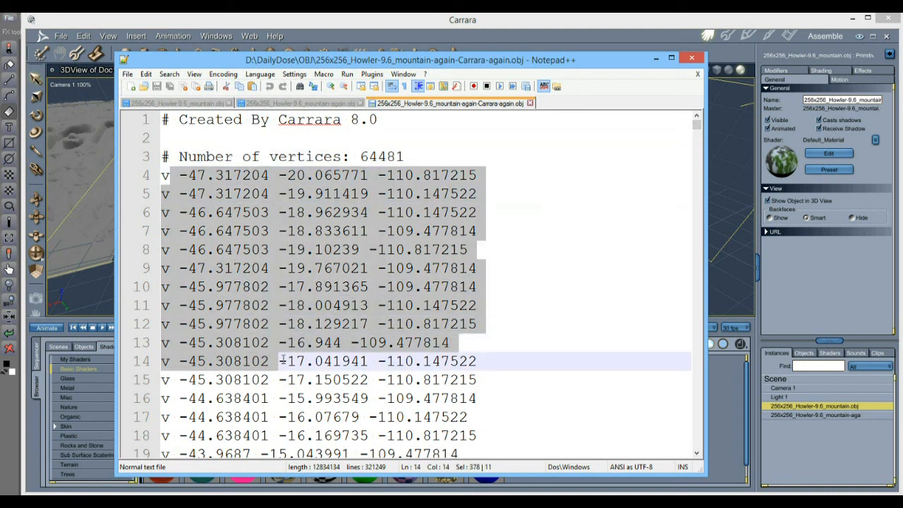
left_click(315, 250)
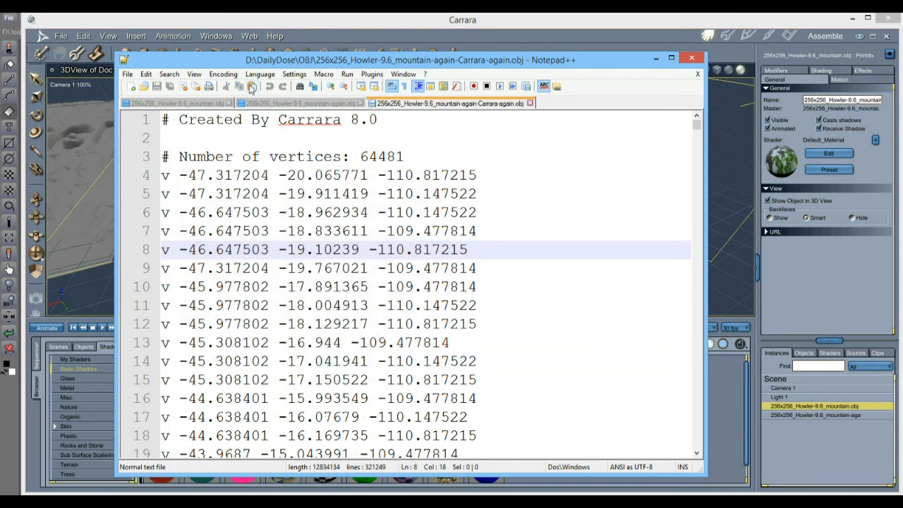
- In 256x256_Howler-9.6_mountain-again.obj, extend the first vertex's X coordinate to -128.000000
left_click(275, 104)
double_click(190, 161)
left_click(269, 161)
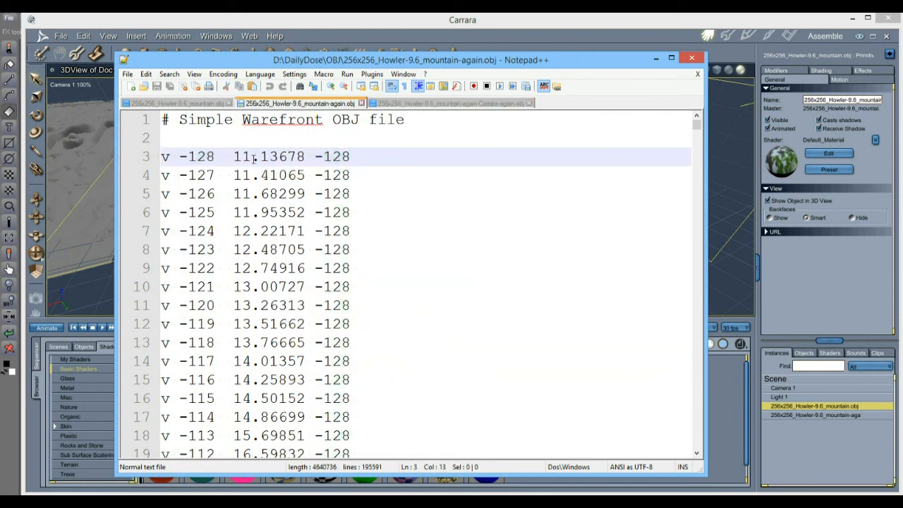
key("shift+Right")
key("shift+Right")
left_click(215, 157)
type(".00000")
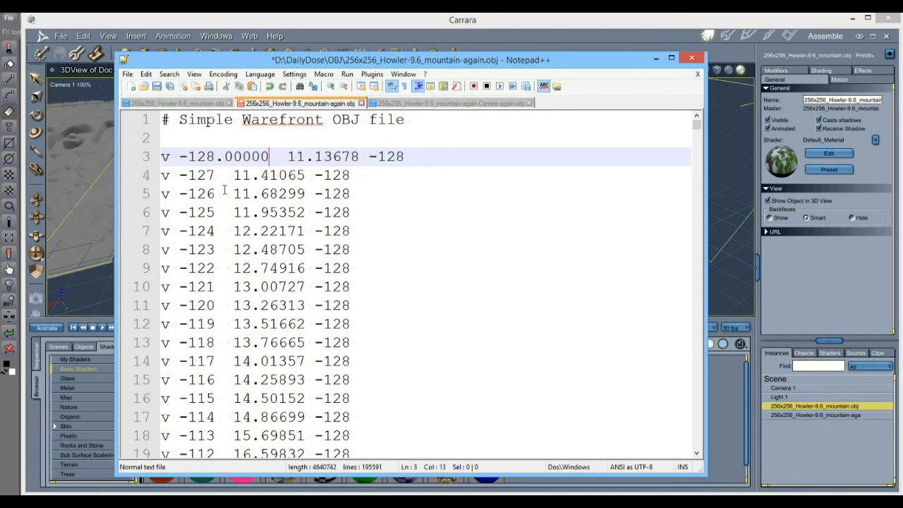
type("0")
- Remove the decimals just added to the first vertex's X coordinate
key("BackSpace")
key("BackSpace")
key("BackSpace")
key("BackSpace")
key("BackSpace")
key("BackSpace")
key("BackSpace")
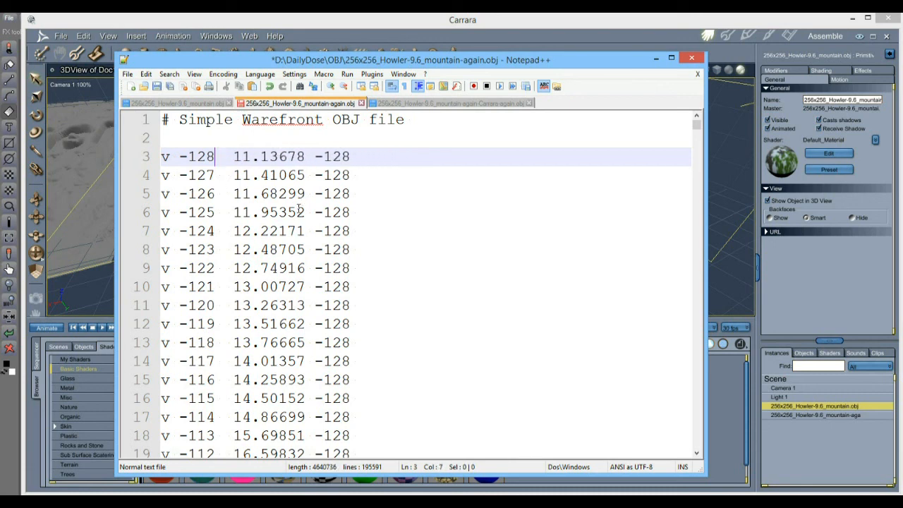
- Return to the Carrara-exported OBJ and examine its vertex normal (vn) and texture coordinate (vt) lines
left_click(424, 103)
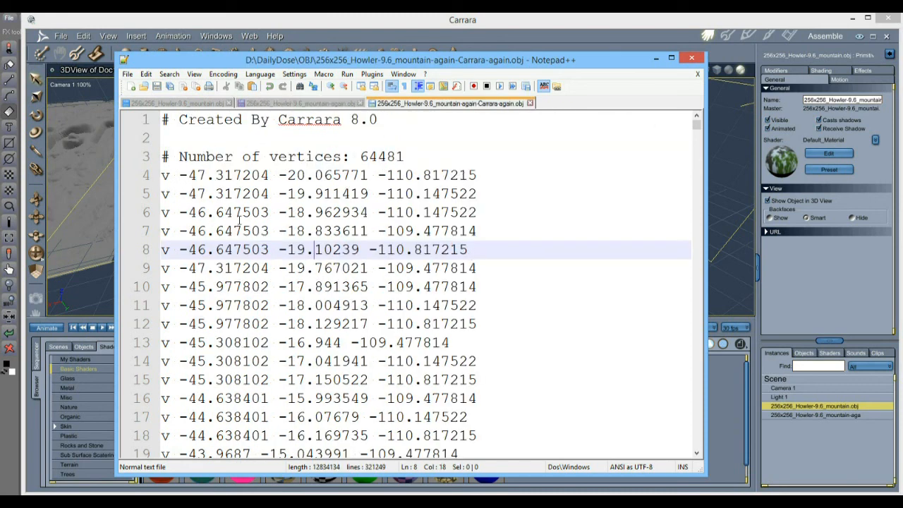
left_click_drag(697, 127, 696, 226)
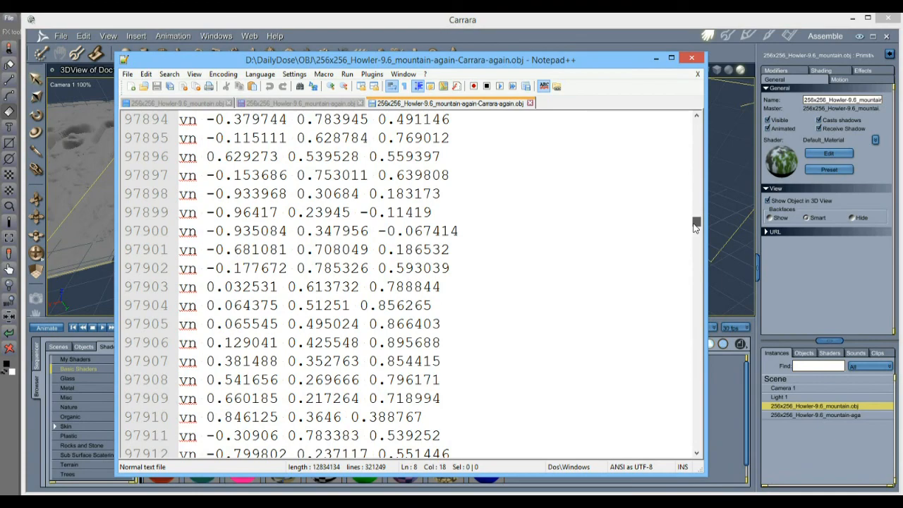
left_click_drag(696, 226, 708, 197)
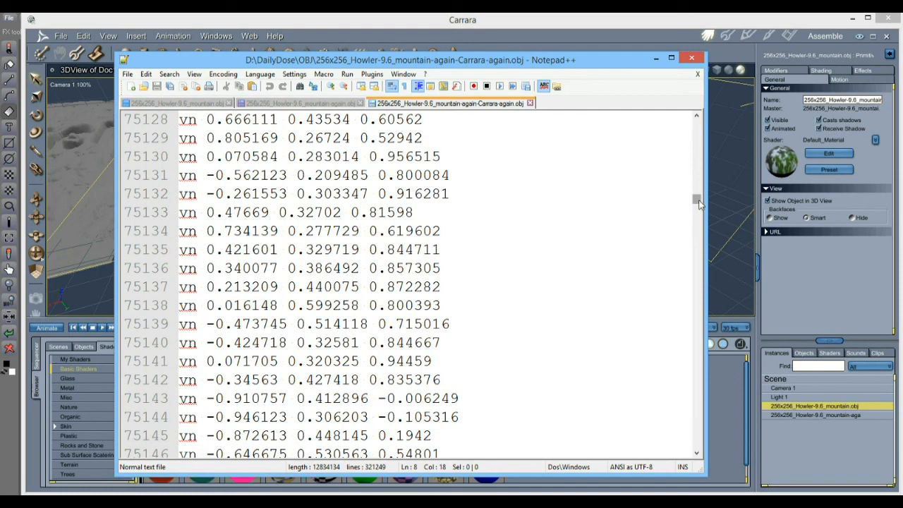
left_click_drag(700, 203, 701, 279)
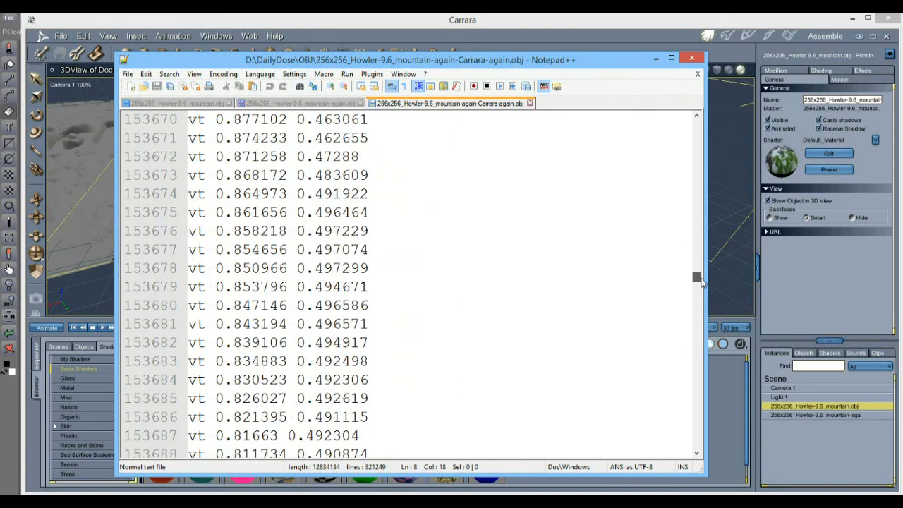
left_click(242, 175)
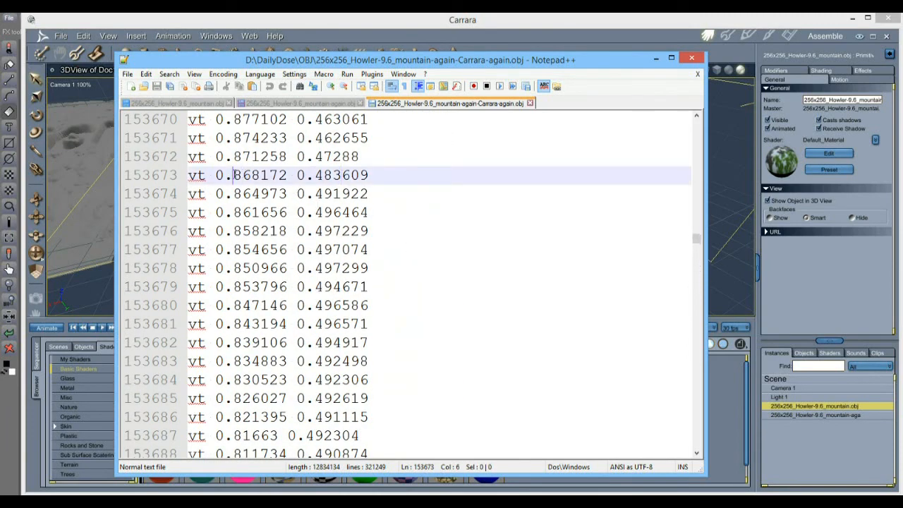
left_click(350, 175, "shift")
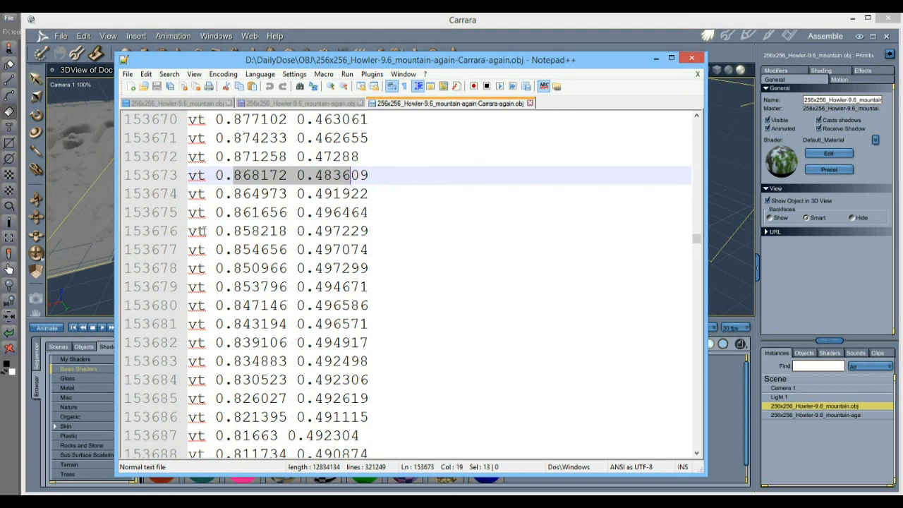
left_click_drag(696, 238, 734, 242)
left_click(488, 212)
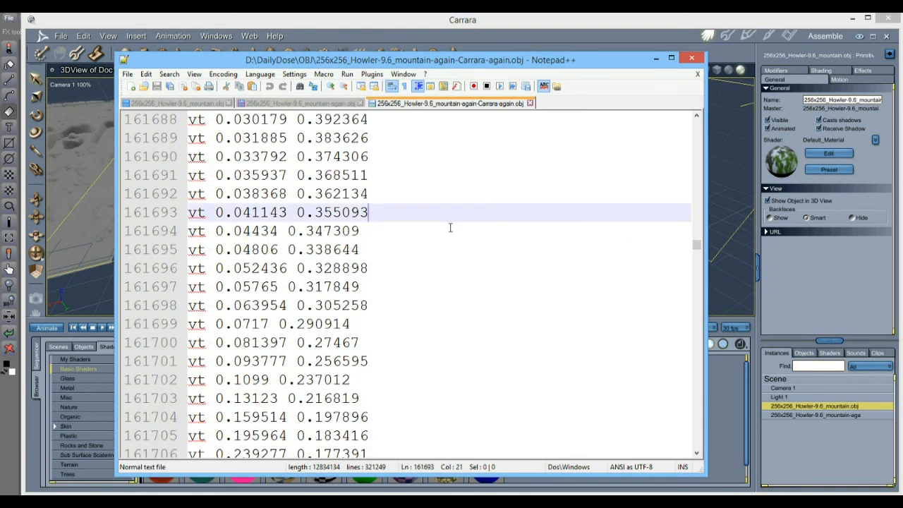
- Count the occurrences of "vt" in the Carrara-exported OBJ
key("ctrl+f")
left_click(356, 217)
double_click(334, 215)
type("vt")
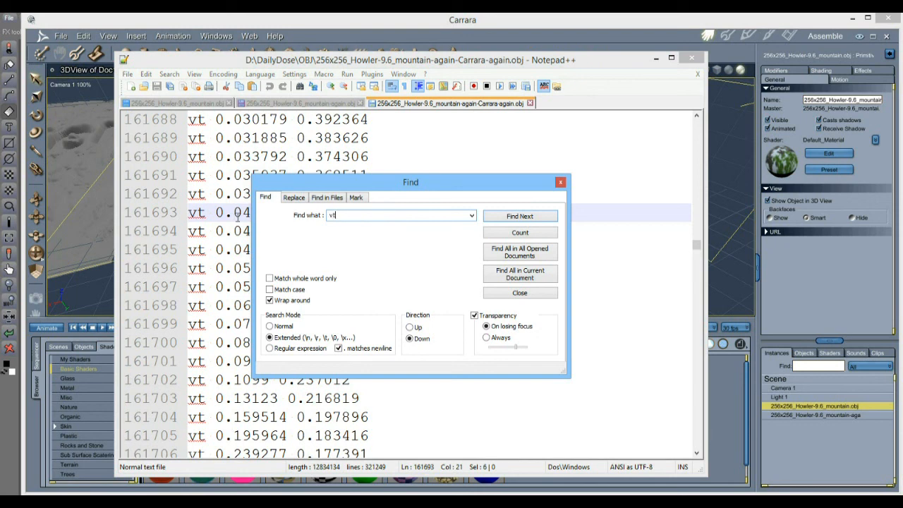
left_click(541, 235)
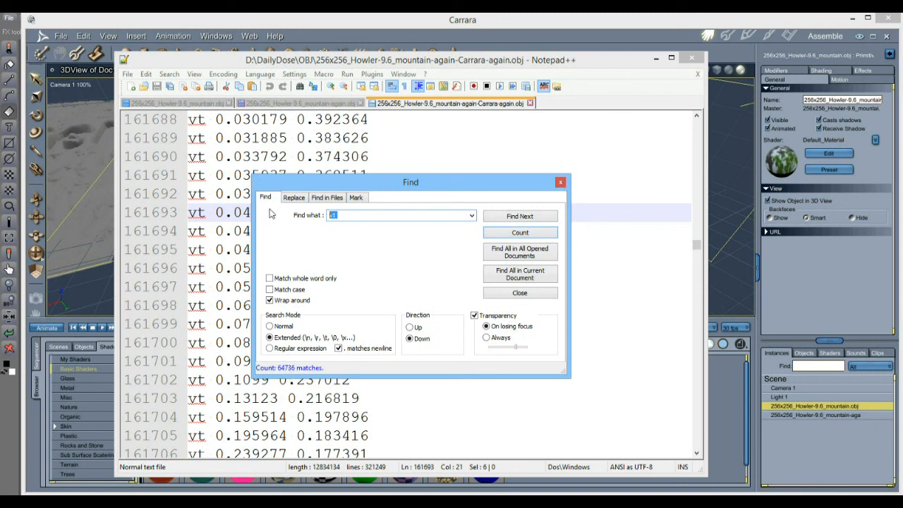
- Count the plain "v" entries and the "vn" entries in the same file, and close the search
type("v")
left_click(519, 233)
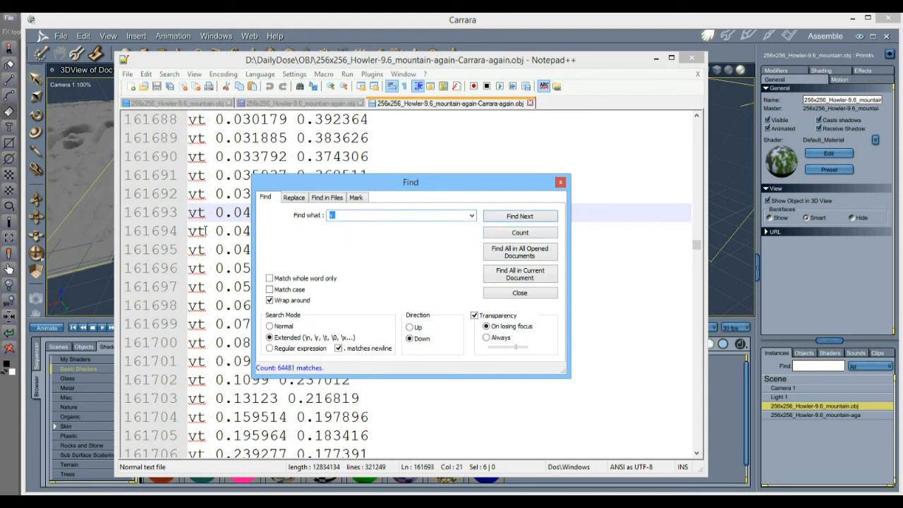
left_click(346, 217)
left_click_drag(345, 215, 279, 217)
type("vn")
left_click(523, 235)
left_click(561, 181)
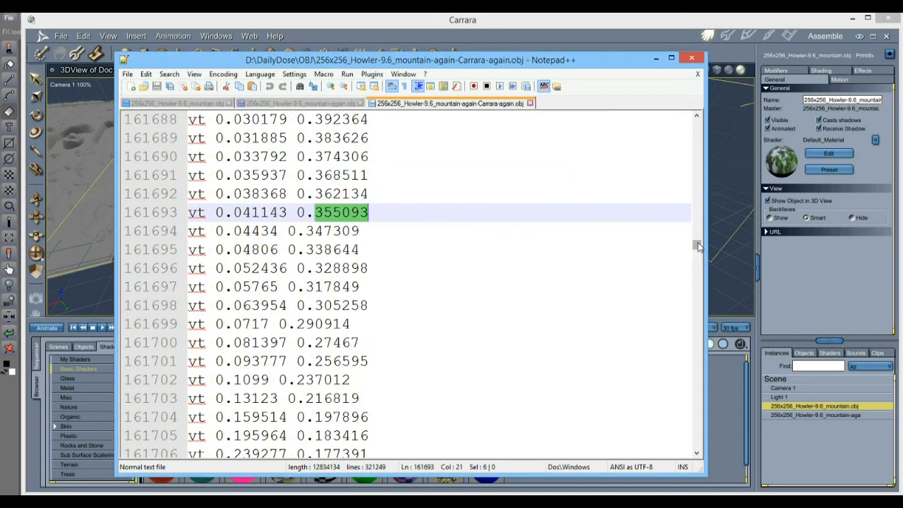
- Examine the face (f) definitions, comparing the vertex, texture and normal indices within the groups on line 201153
left_click_drag(697, 244, 704, 263)
mouse_move(708, 293)
left_mouse_down()
mouse_move(708, 259)
mouse_move(710, 280)
left_mouse_up()
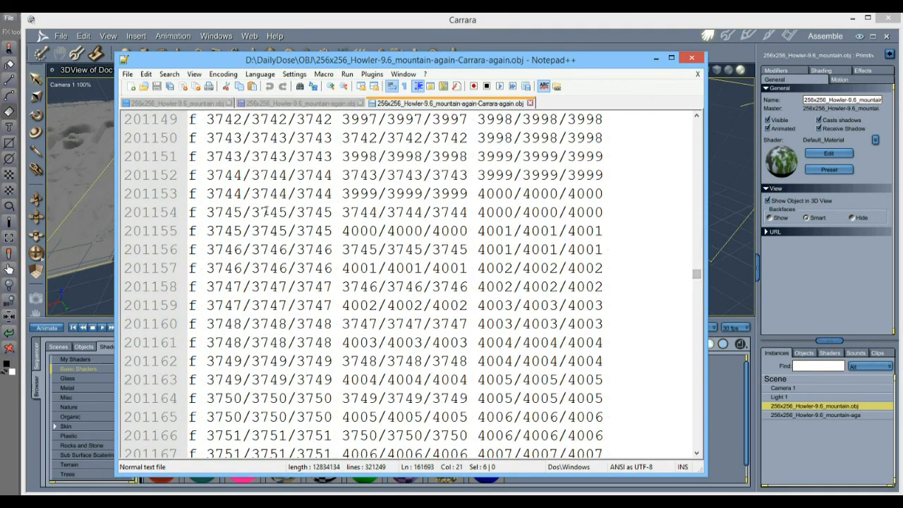
left_click(207, 194)
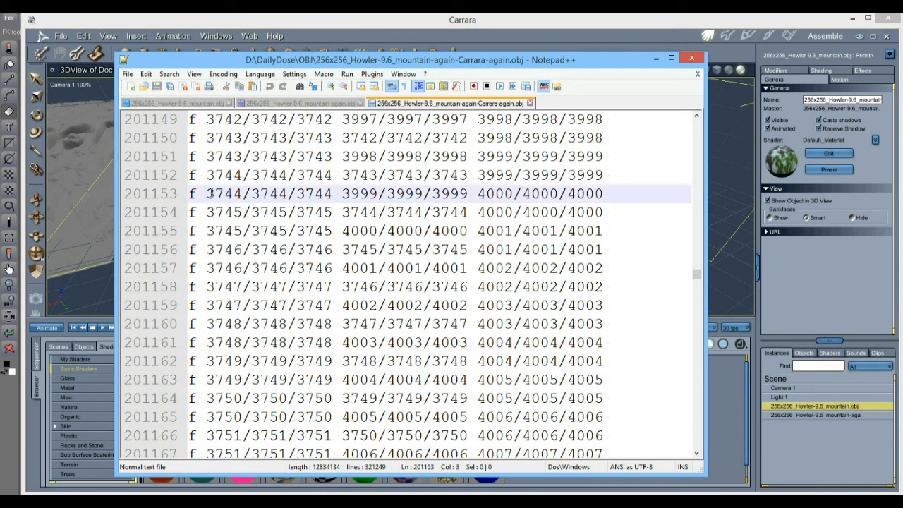
left_click_drag(207, 194, 467, 193)
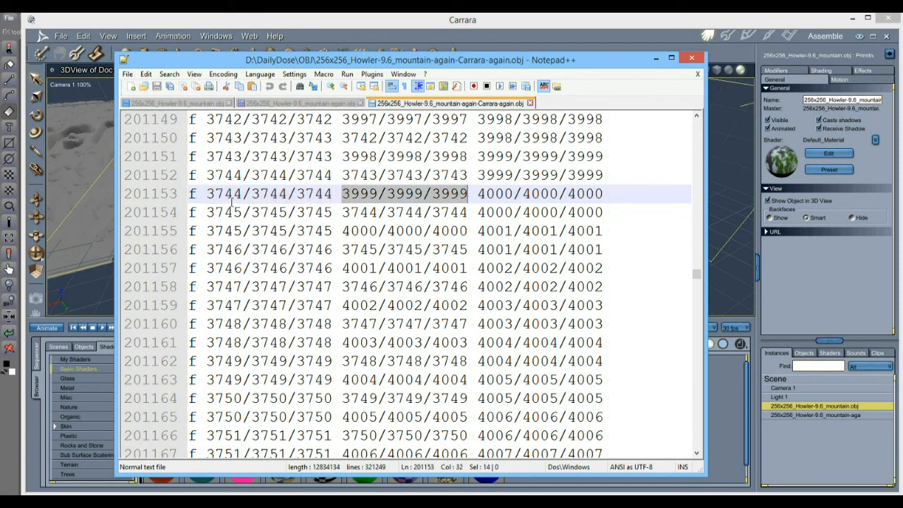
left_click_drag(206, 193, 335, 195)
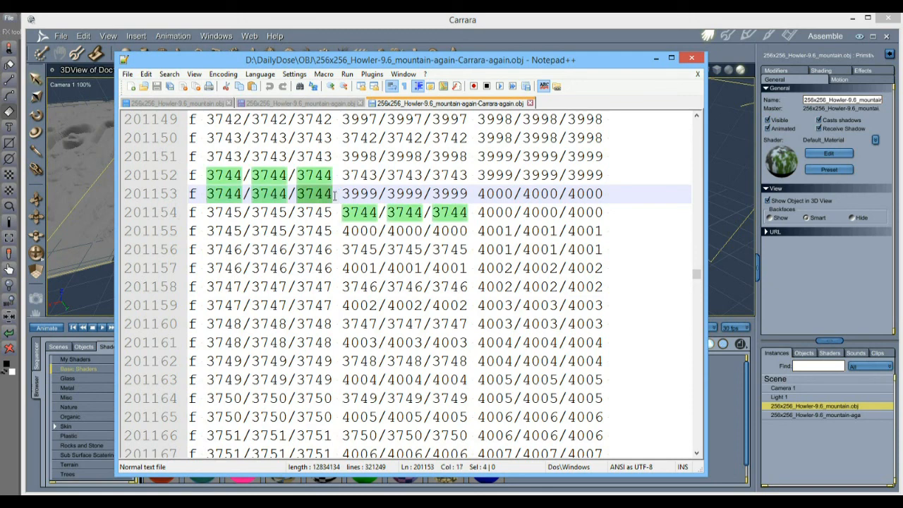
left_click(251, 193)
left_click(218, 193)
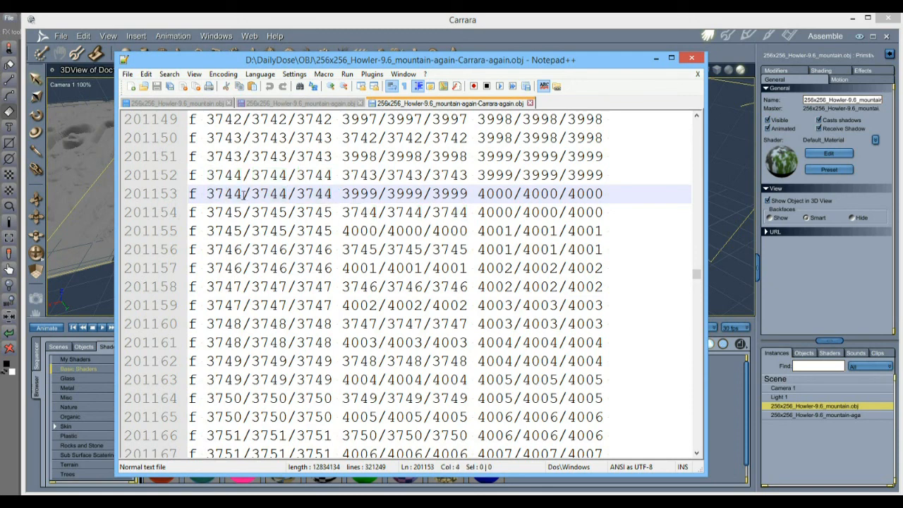
left_click(314, 193)
- Examine the earlier face definitions, comparing the repeated indices in the first group on line 195092
mouse_move(696, 277)
left_mouse_down()
mouse_move(696, 226)
mouse_move(696, 273)
left_mouse_up()
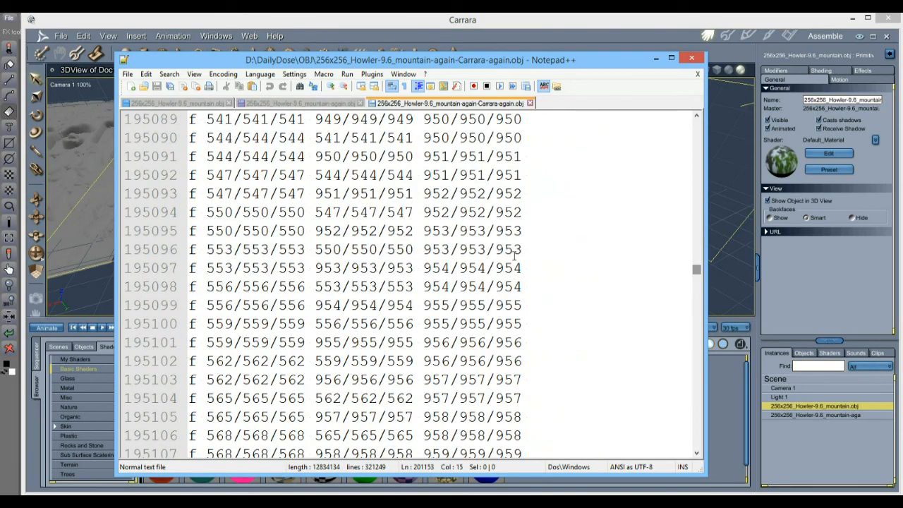
left_click_drag(279, 175, 305, 176)
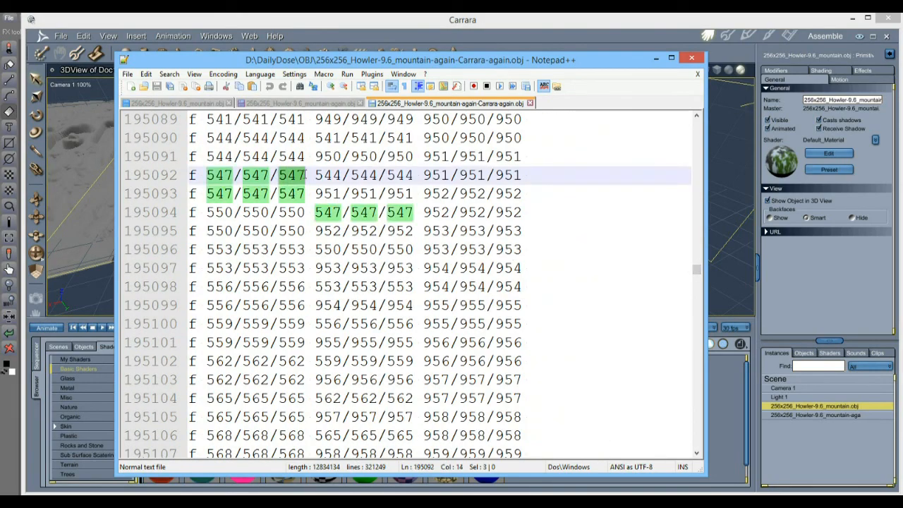
left_click_drag(243, 175, 271, 175)
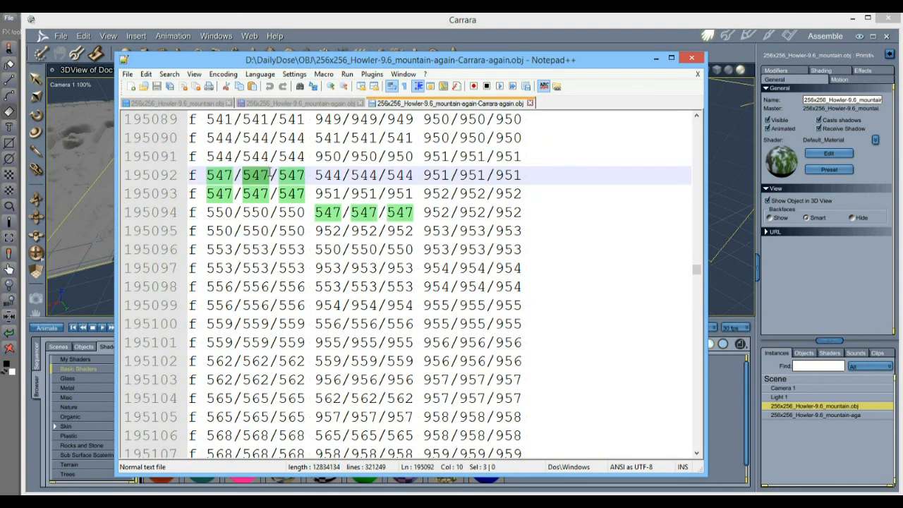
left_click(288, 175)
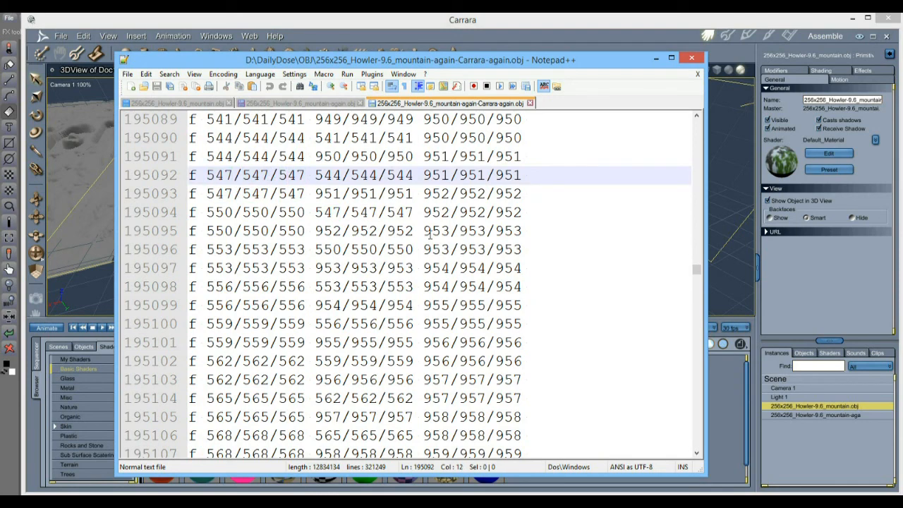
scroll(429, 236, "up", 17)
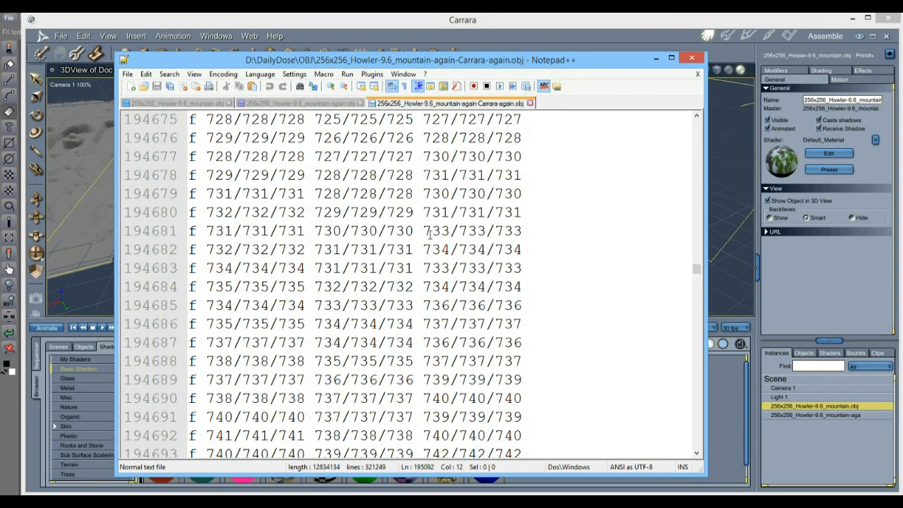
- Locate the transition from the vt entries to the first face definitions in the Carrara-exported OBJ, around line 193705
scroll(429, 235, "up", 16)
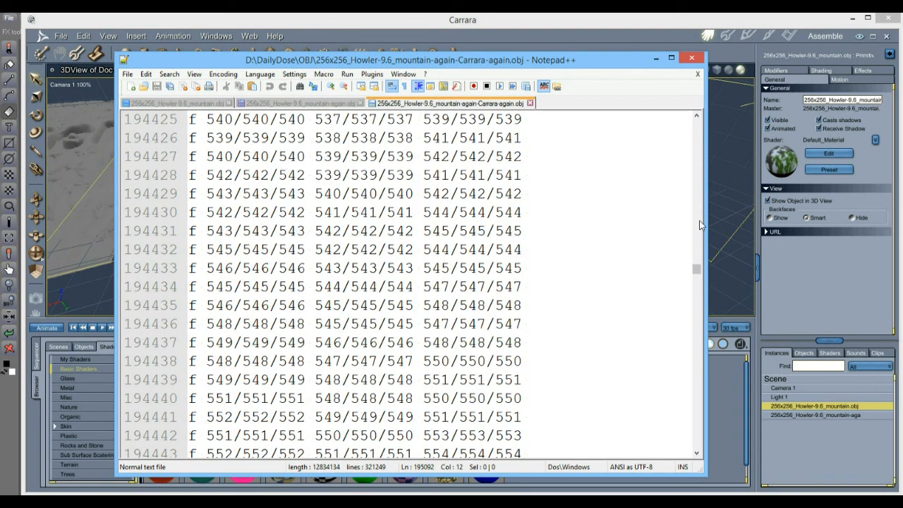
scroll(700, 224, "up", 20)
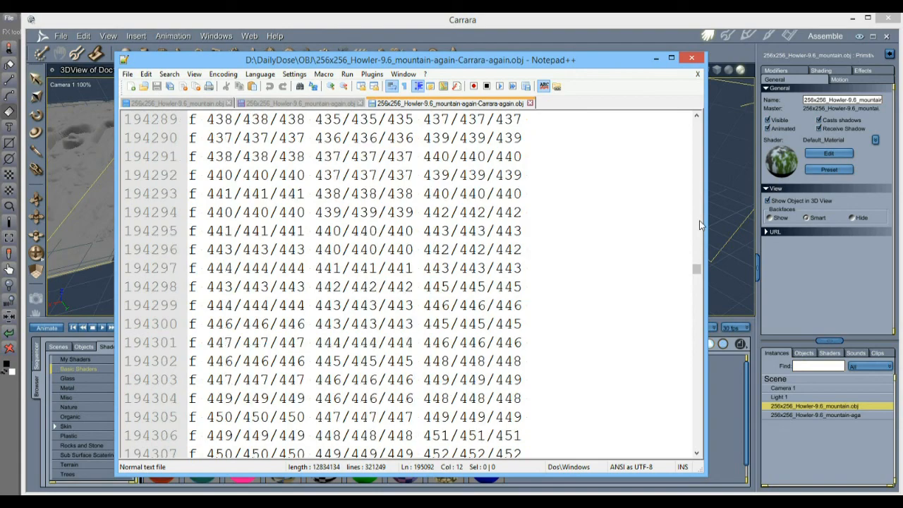
scroll(701, 224, "up", 20)
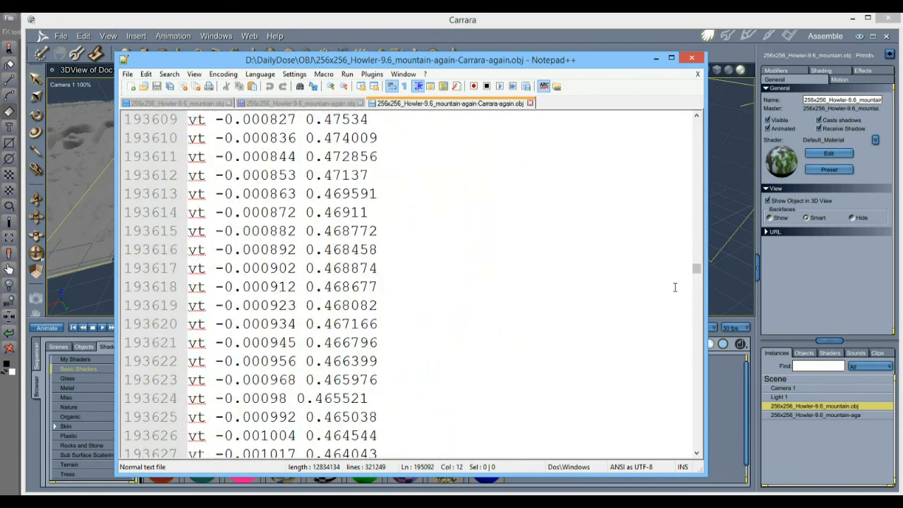
scroll(697, 295, "down", 20)
scroll(698, 293, "down", 11)
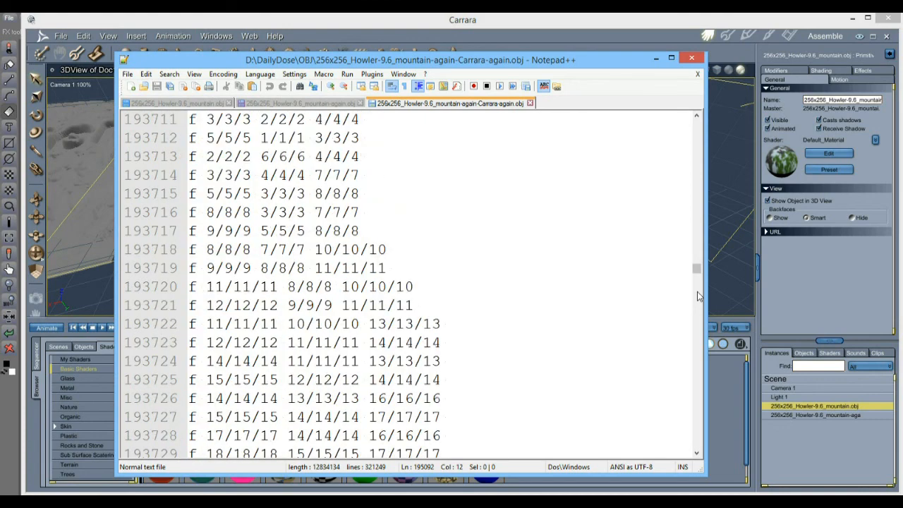
scroll(697, 293, "up", 6)
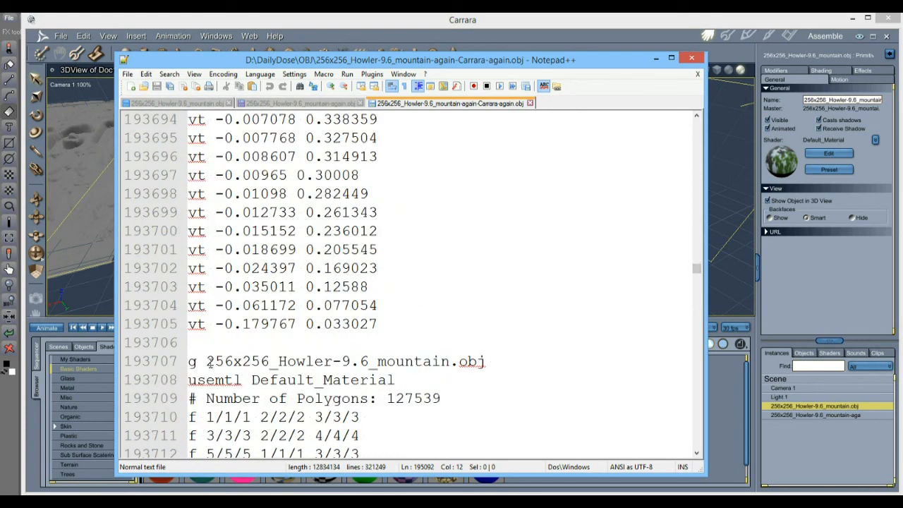
left_click(217, 324)
scroll(406, 271, "down", 1)
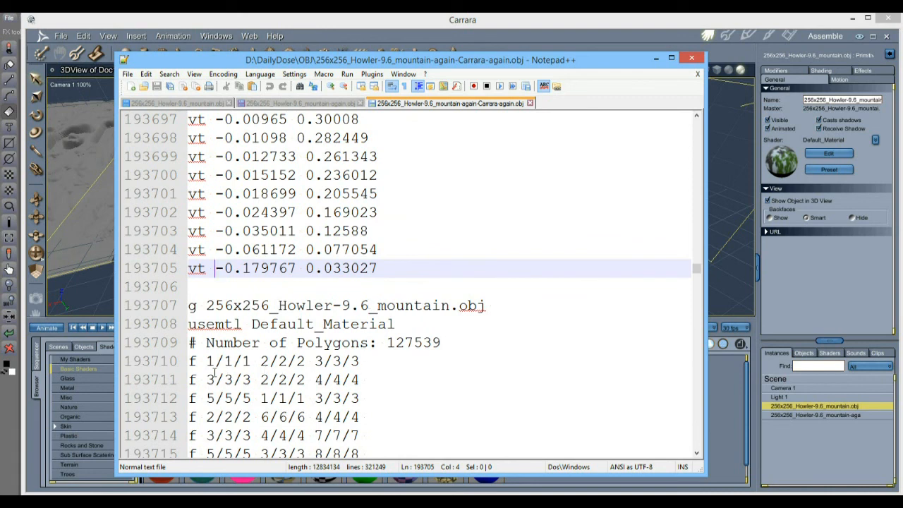
- Examine the header above the faces: the g group name, the usemtl Default_Material line and the polygon-count comment
left_click_drag(189, 306, 522, 296)
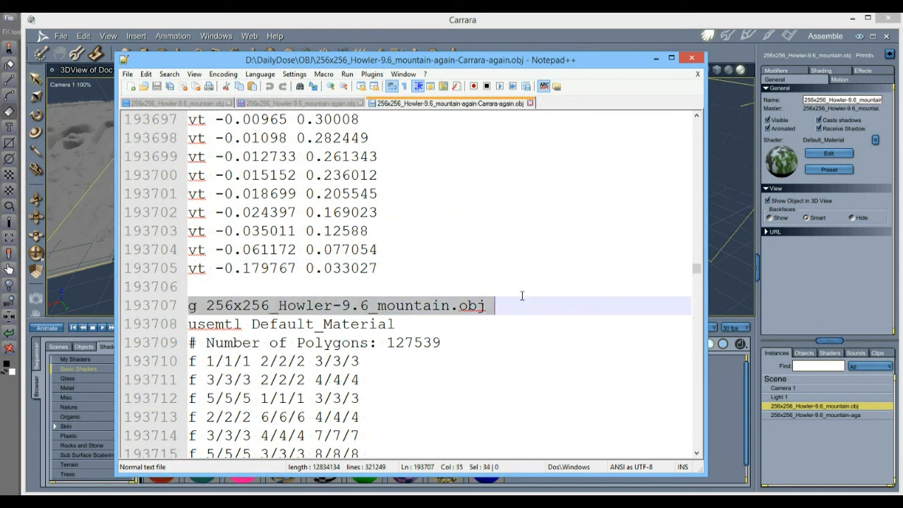
left_click(395, 300)
left_click(198, 306)
left_click_drag(188, 324, 244, 324)
left_click(300, 324)
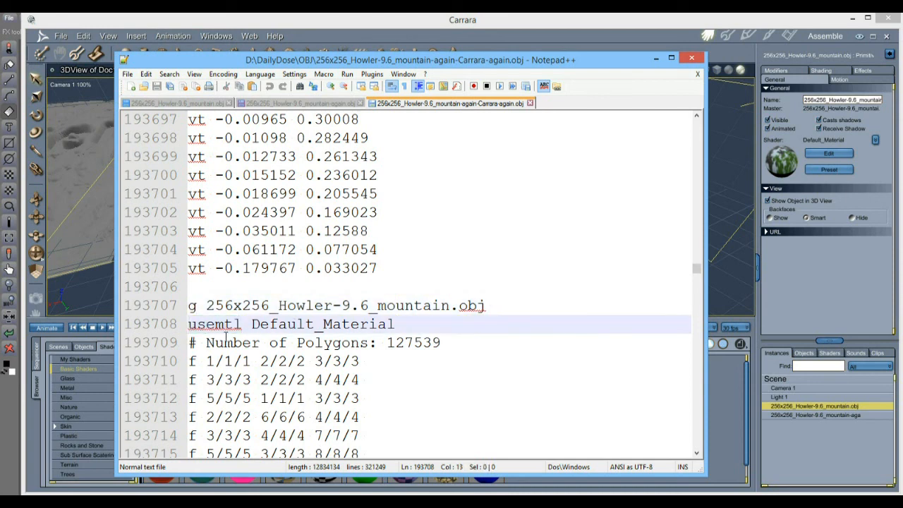
left_click_drag(253, 324, 408, 324)
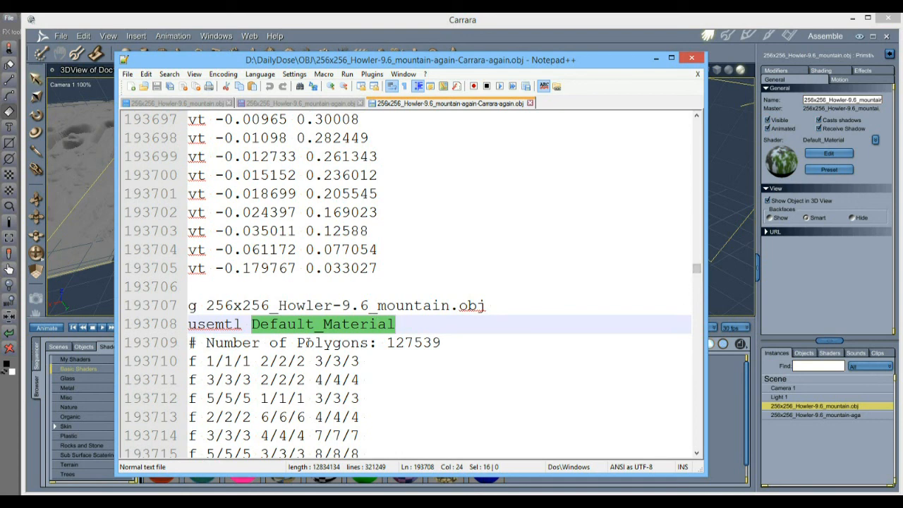
left_click(306, 343)
- Examine the first face on line 193710, comparing the three indices within its first group
left_click(218, 361)
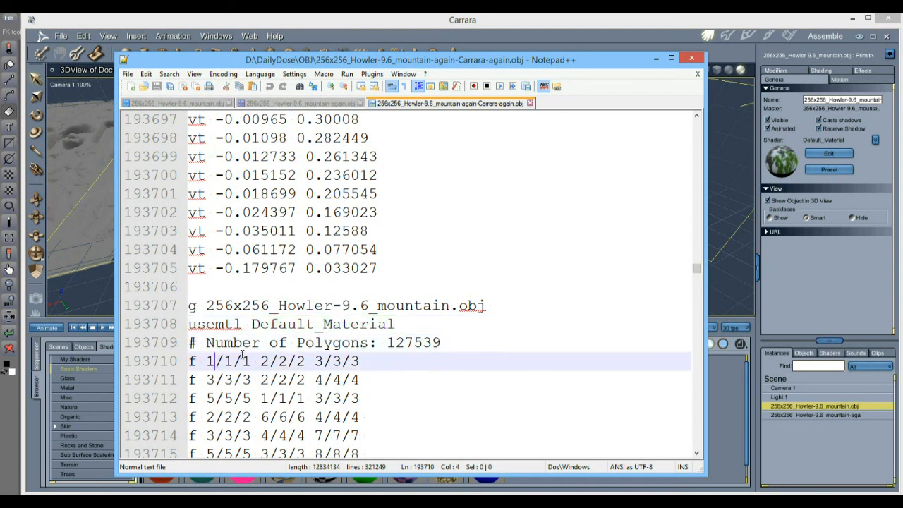
scroll(251, 349, "down", 1)
double_click(210, 305)
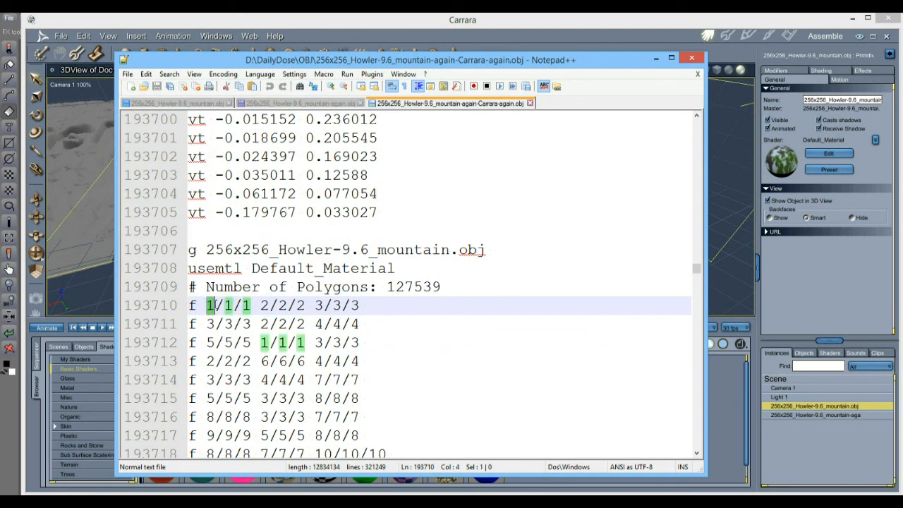
left_click(225, 304)
double_click(228, 305)
double_click(246, 305)
left_click(263, 305)
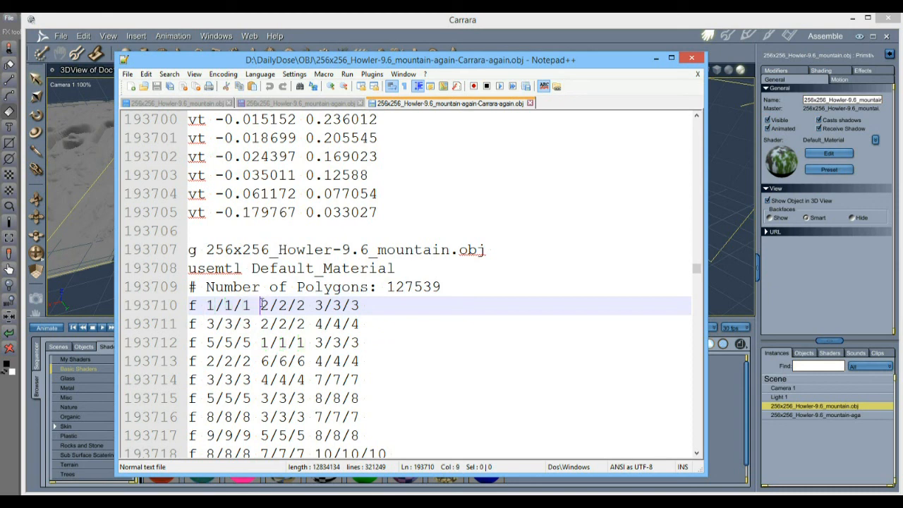
- Examine the second and third index groups of line 193710, and highlight the whole face definition
double_click(263, 305)
left_click_drag(263, 305, 315, 305)
key("Home")
left_click(354, 304, "shift")
left_click(358, 305, "shift")
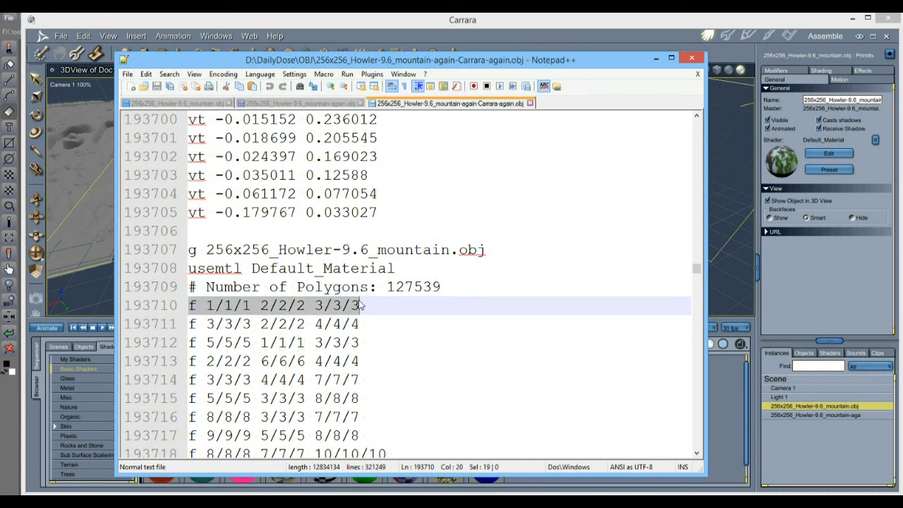
- Reposition the Notepad++ window and examine the faces on lines 193711 and 193712, highlighting the 5/5/5 group
left_click_drag(308, 62, 508, 317)
left_click_drag(441, 315, 255, 44)
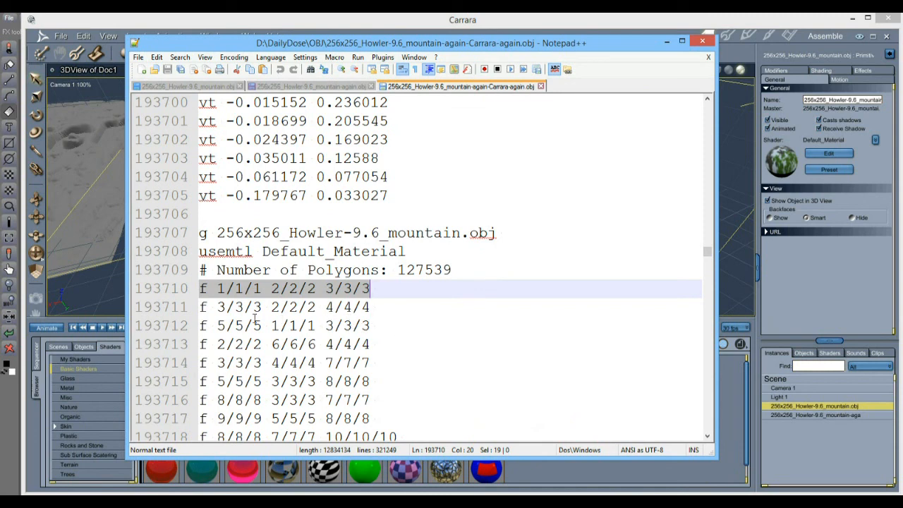
left_click(235, 307)
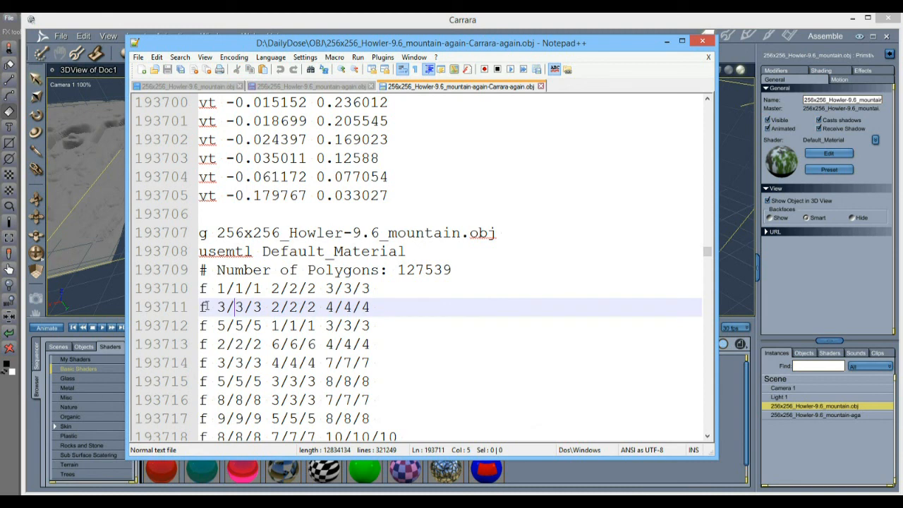
key("Right")
mouse_move(201, 307)
left_mouse_down()
mouse_move(417, 307)
mouse_move(381, 326)
mouse_move(212, 344)
mouse_move(205, 323)
left_mouse_up()
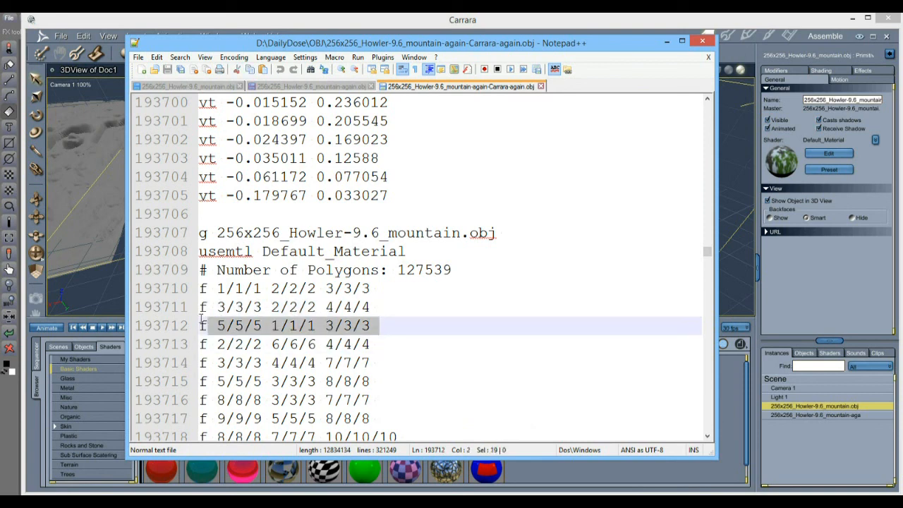
left_click(218, 325)
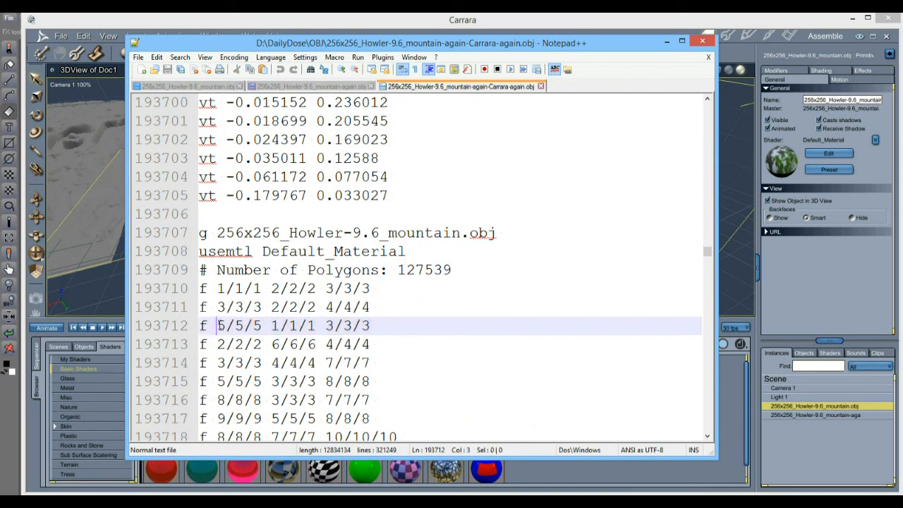
left_click_drag(218, 325, 262, 325)
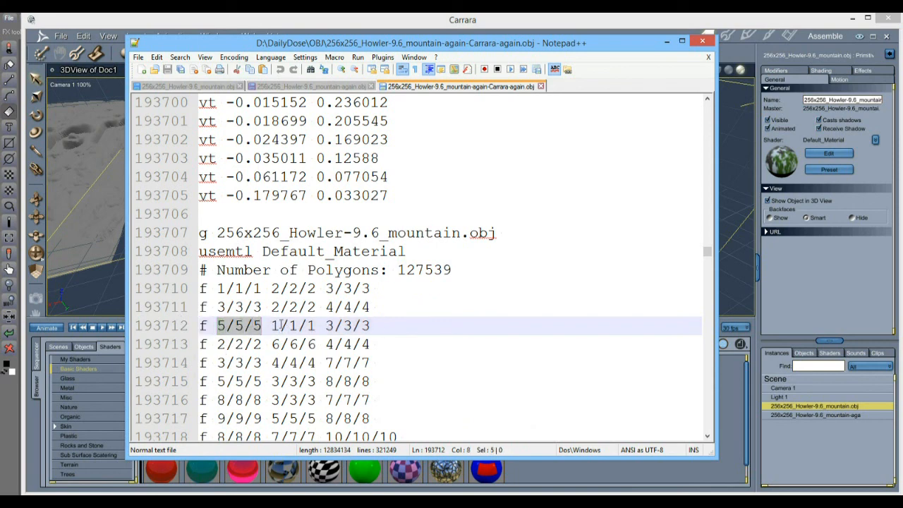
- Compare the repeated indices in the 1/1/1 group of line 193712 and the 6/6/6 group of line 193713
left_click(280, 325)
double_click(277, 325)
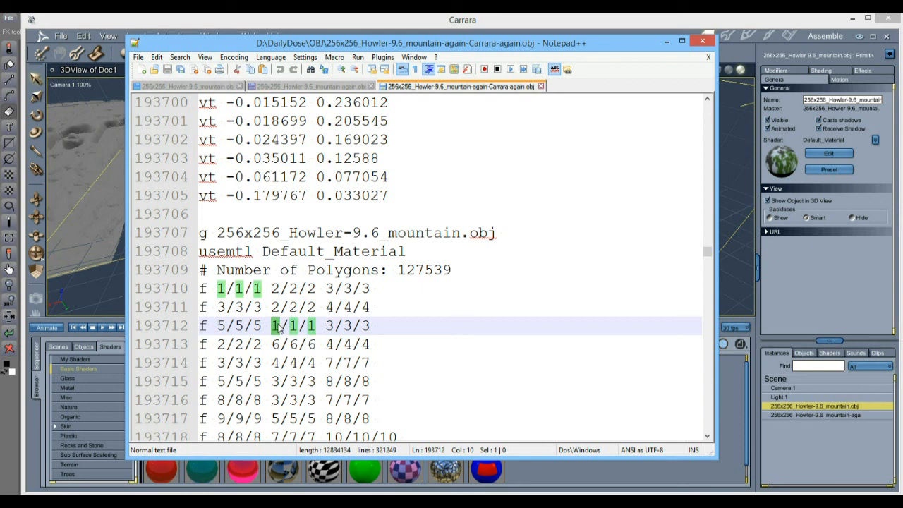
left_click(298, 325)
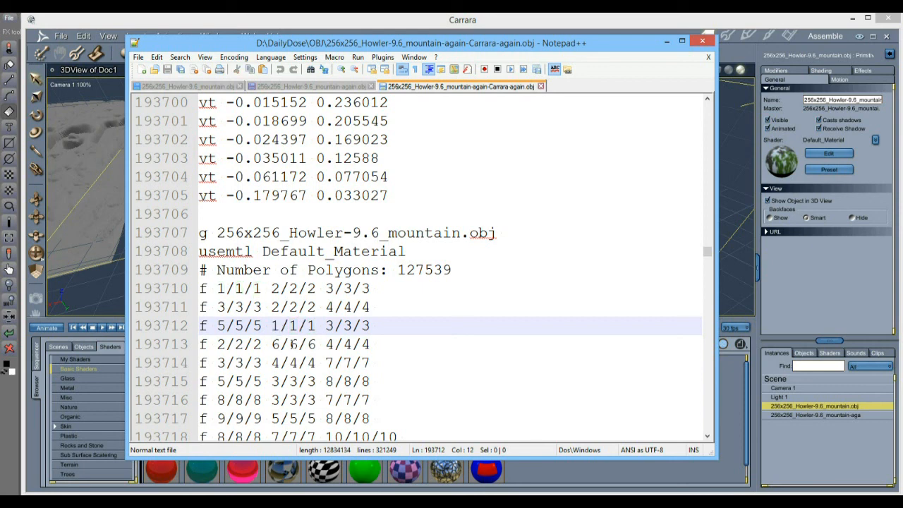
left_click_drag(282, 344, 291, 344)
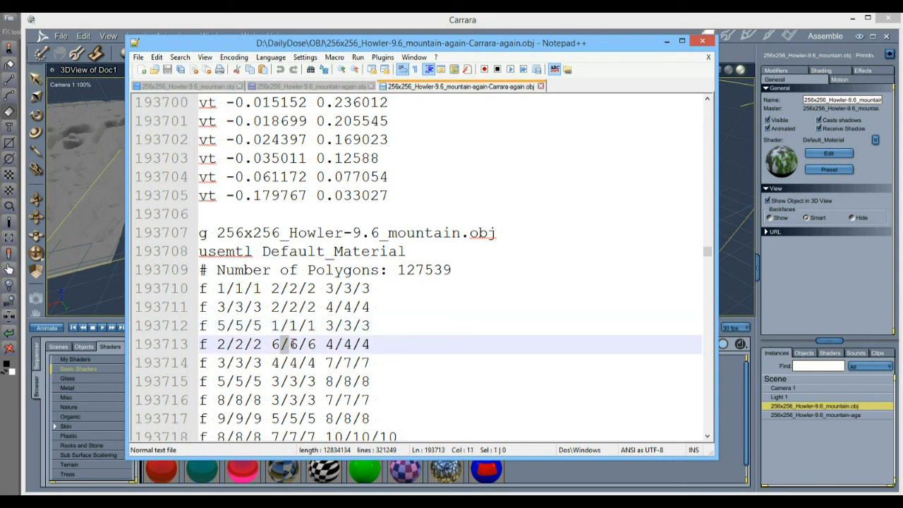
double_click(315, 343)
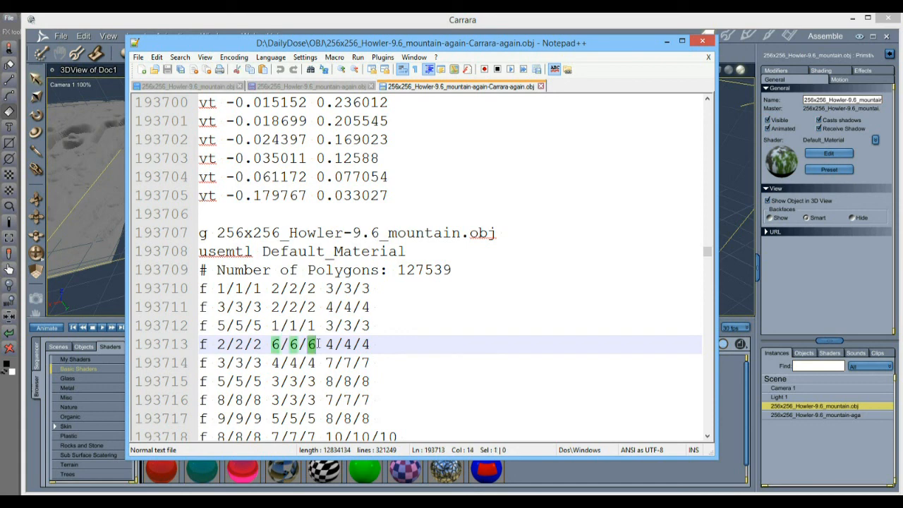
left_click(296, 346)
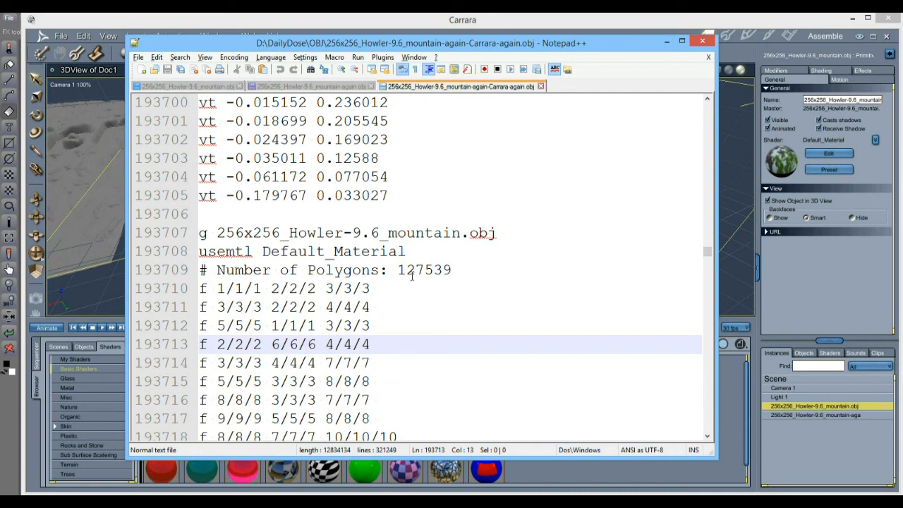
- Switch to the OBJ folder in File Explorer, and widen its name column and window to show the full file names
key("alt+Tab")
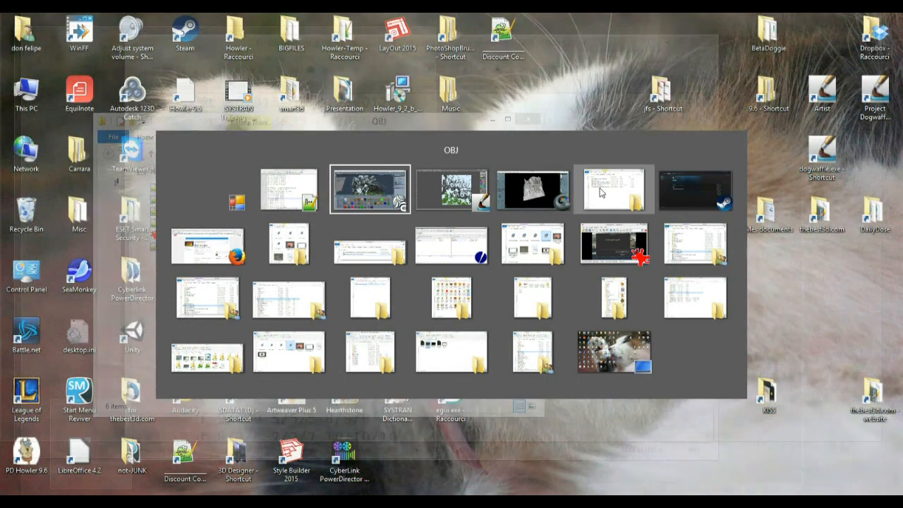
left_click(600, 193)
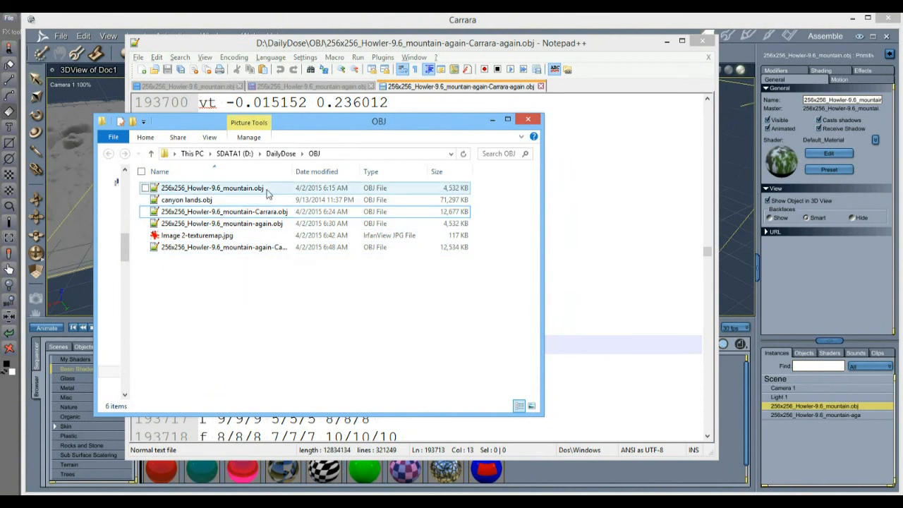
left_click_drag(286, 173, 344, 172)
left_click_drag(545, 259, 721, 260)
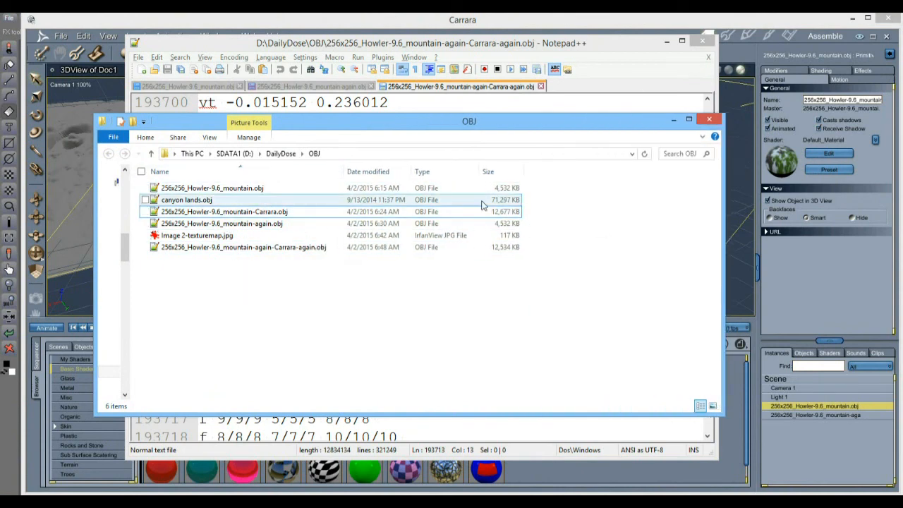
- Compare the file sizes of Howler's original mountain OBJ and the two Carrara-exported OBJ files
left_click(520, 188)
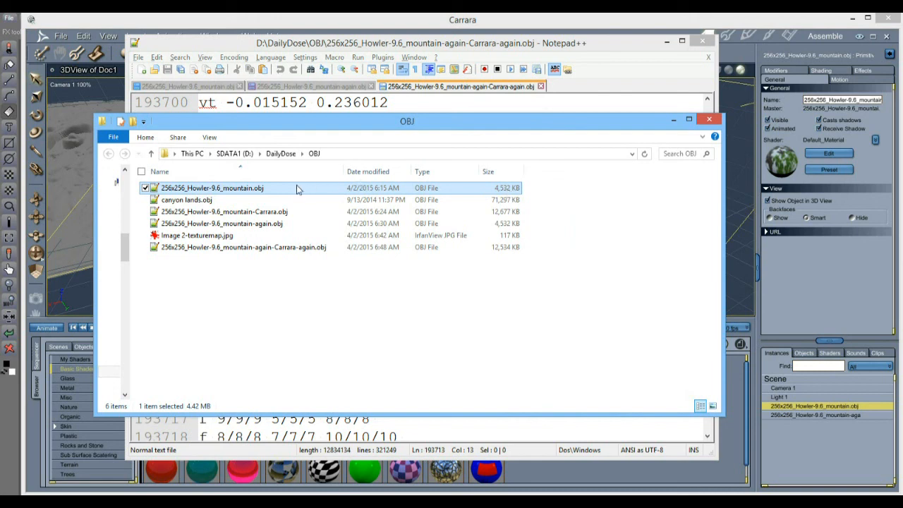
left_click(275, 214)
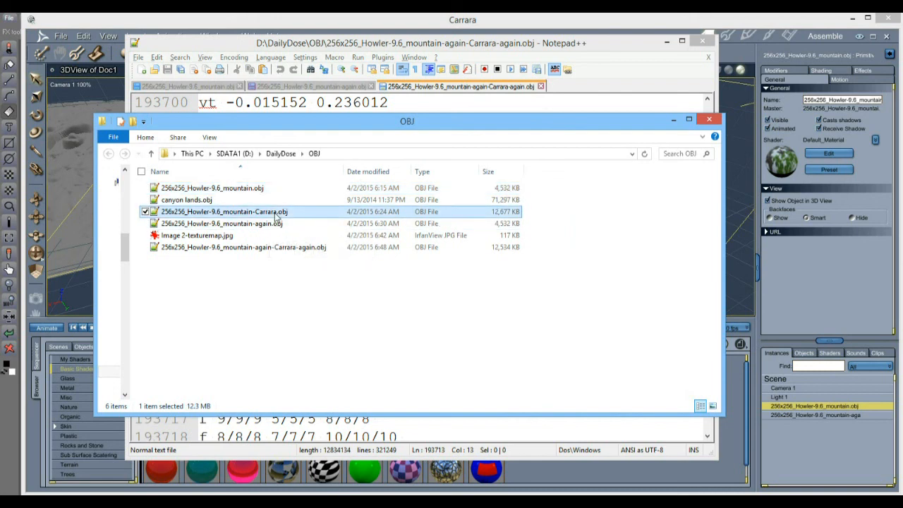
left_click(506, 192)
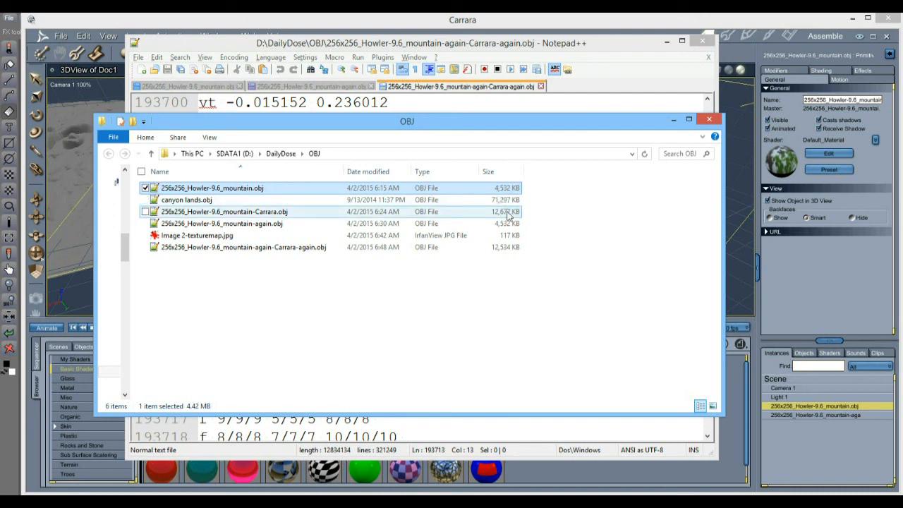
left_click(509, 212)
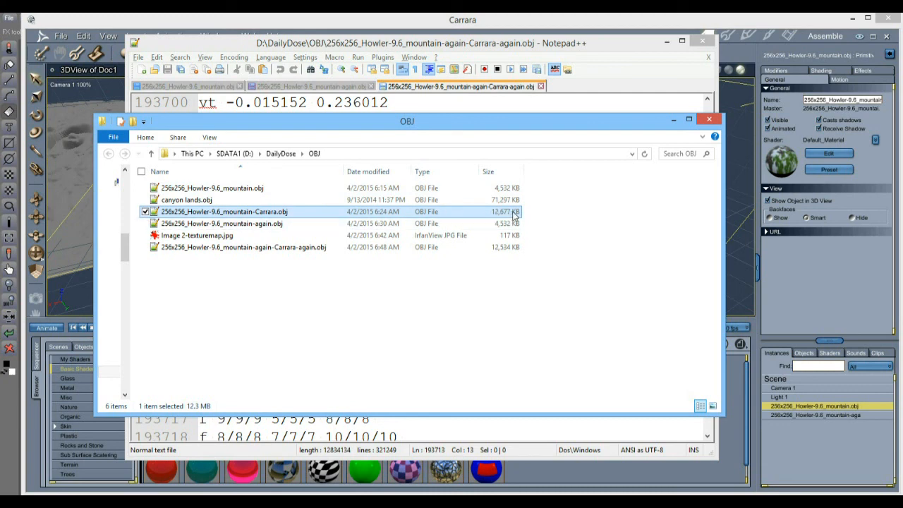
left_click(308, 250)
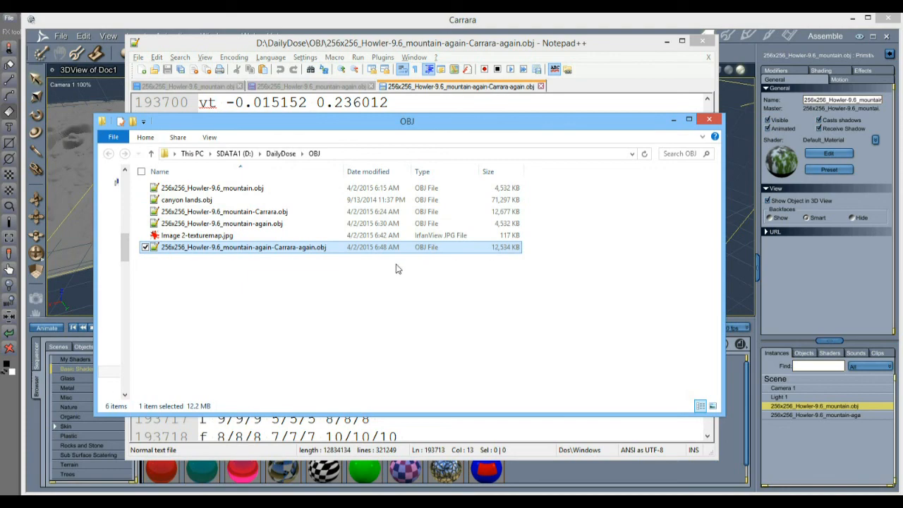
- Move the folder window aside, switch back to Carrara and test-render a large rectangular area over the textured mountain
left_click_drag(312, 125, 487, 208)
left_click(620, 22)
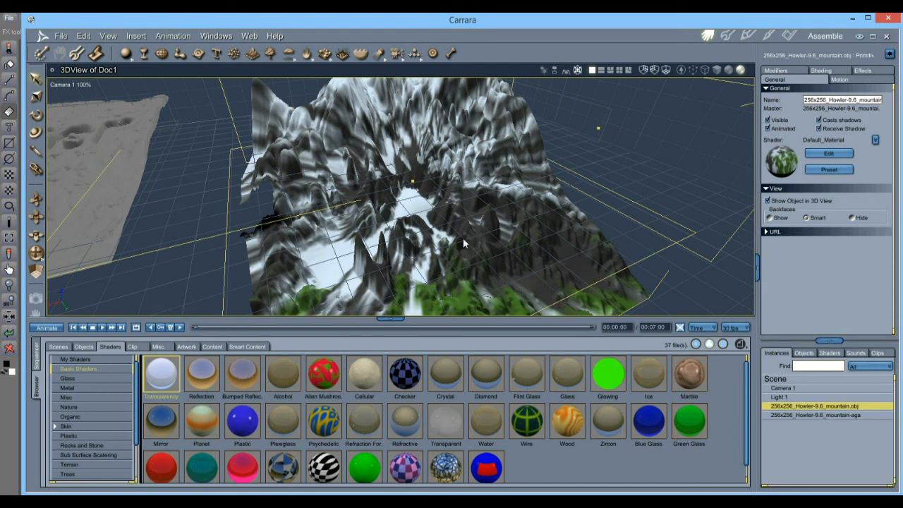
mouse_move(594, 108)
left_mouse_down()
mouse_move(235, 264)
mouse_move(168, 316)
left_mouse_up()
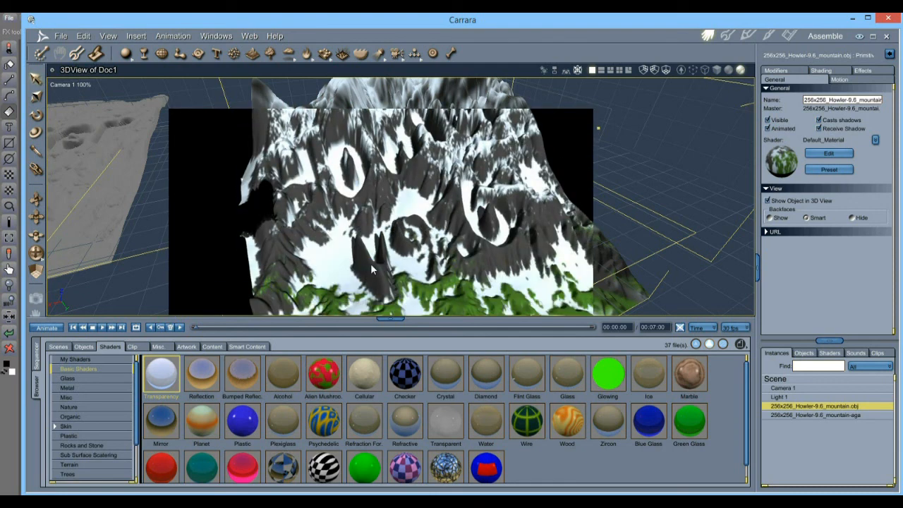